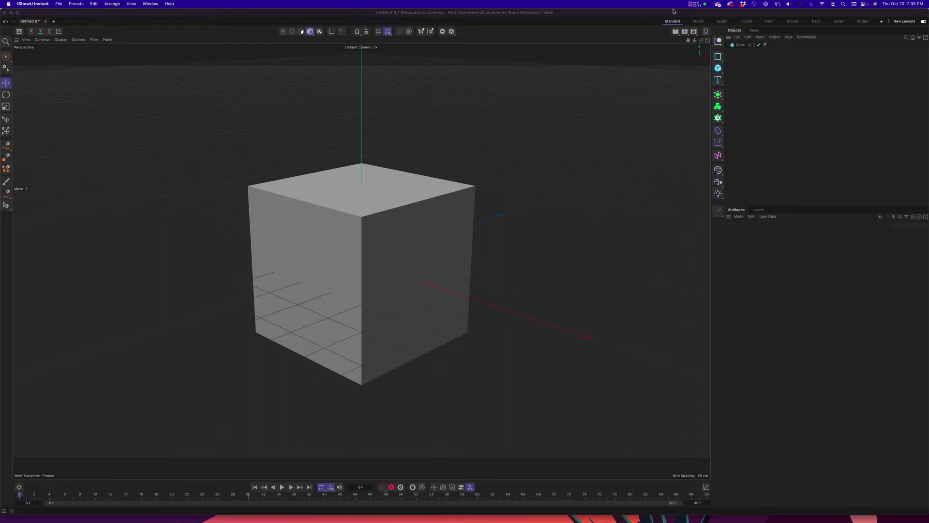
- Set the cube's size to 50 cm in X, Y and Z
{"action": "left_click", "coordinate": [740, 45]}
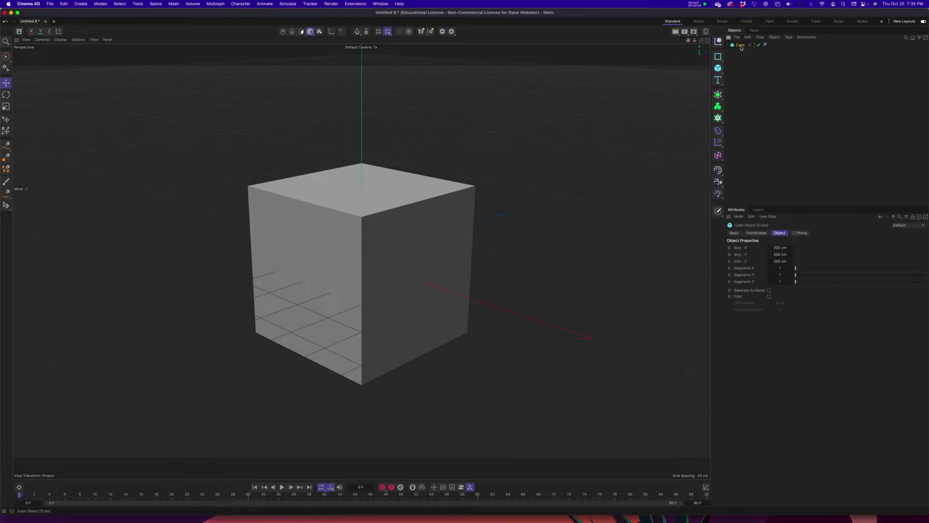
{"action": "left_click", "coordinate": [786, 248]}
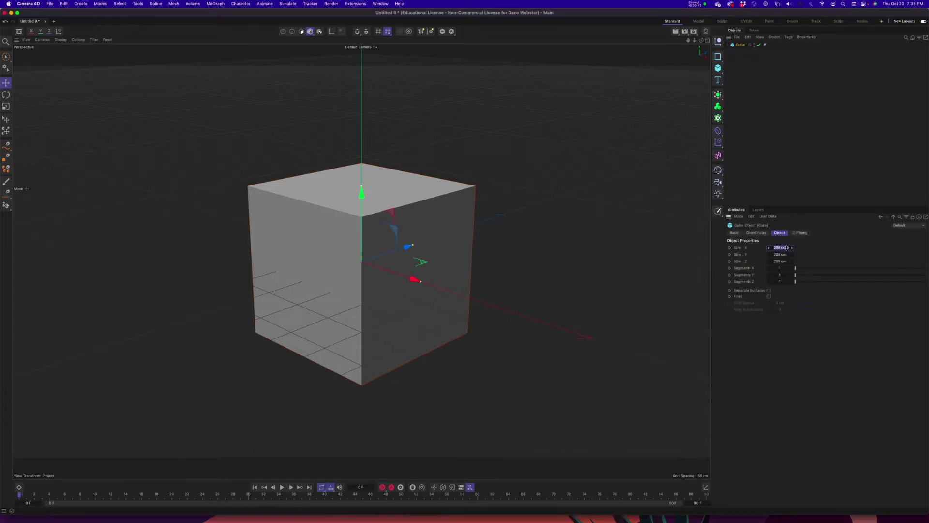
{"action": "type", "text": "10"}
{"action": "key", "text": "Tab"}
{"action": "type", "text": "50"}
{"action": "key", "text": "Tab"}
{"action": "type", "text": "50"}
{"action": "key", "text": "Tab"}
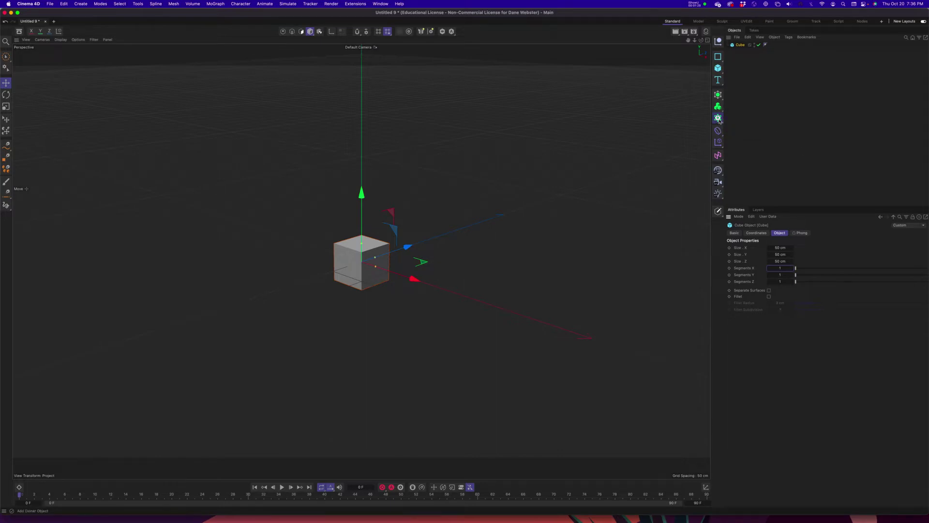
- Add a MoGraph Cloner and make the cube its child
{"action": "left_click", "coordinate": [718, 120]}
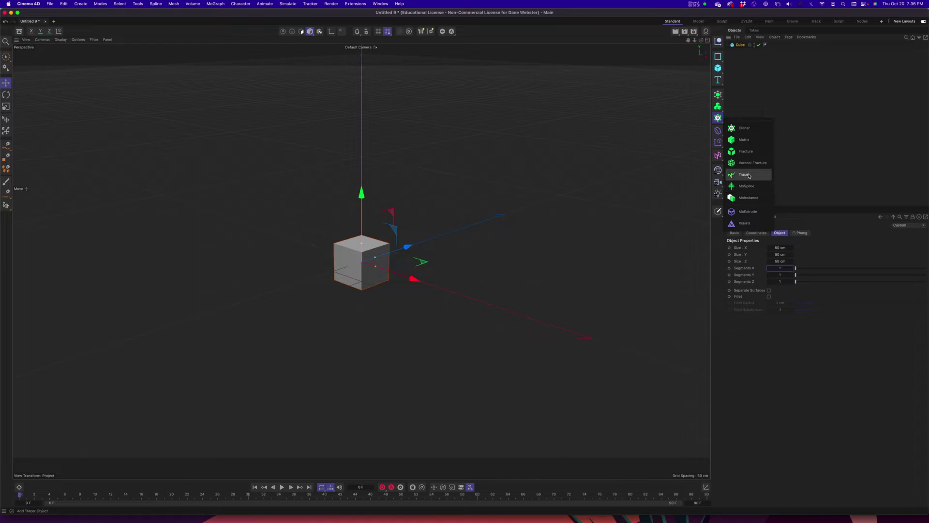
{"action": "left_click", "coordinate": [745, 128]}
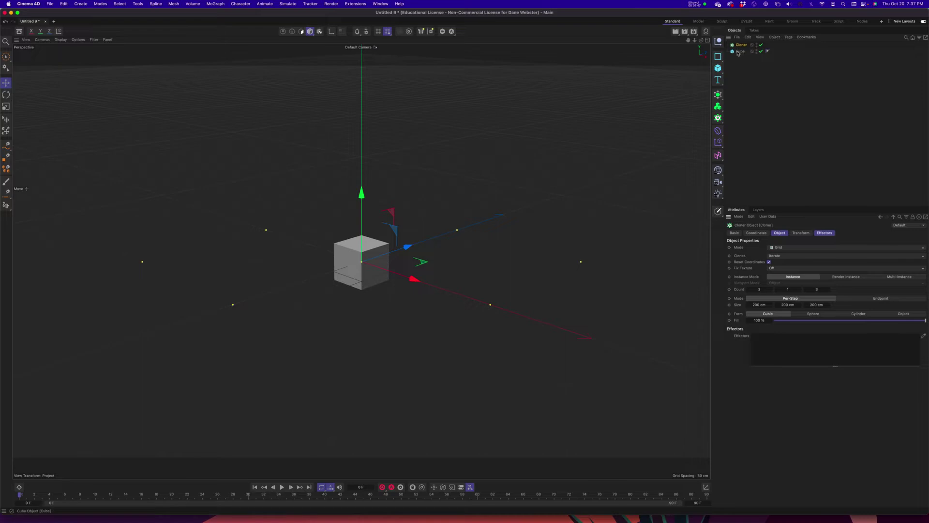
{"action": "left_click_drag", "start_coordinate": [740, 53], "coordinate": [742, 47]}
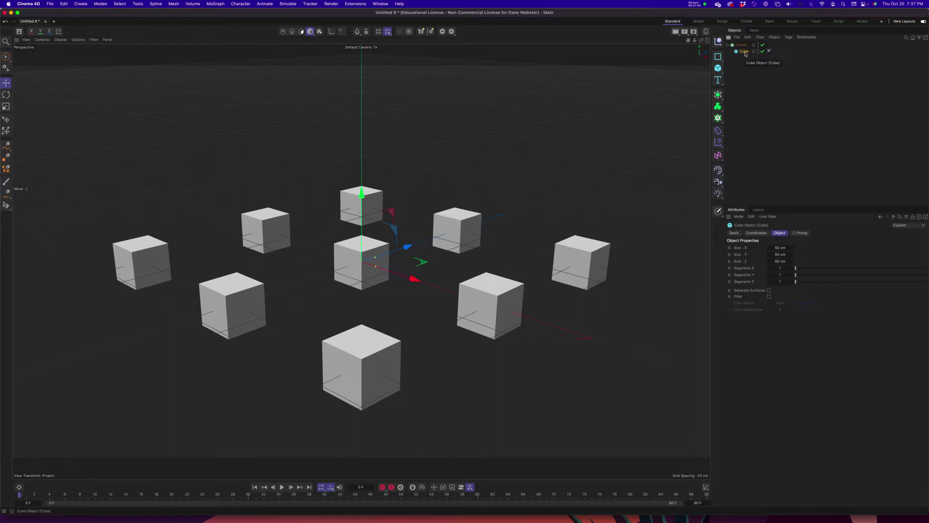
- Review the cloner's settings and try Linear mode with a 67 cm Y offset and a higher clone count
{"action": "left_click", "coordinate": [742, 46]}
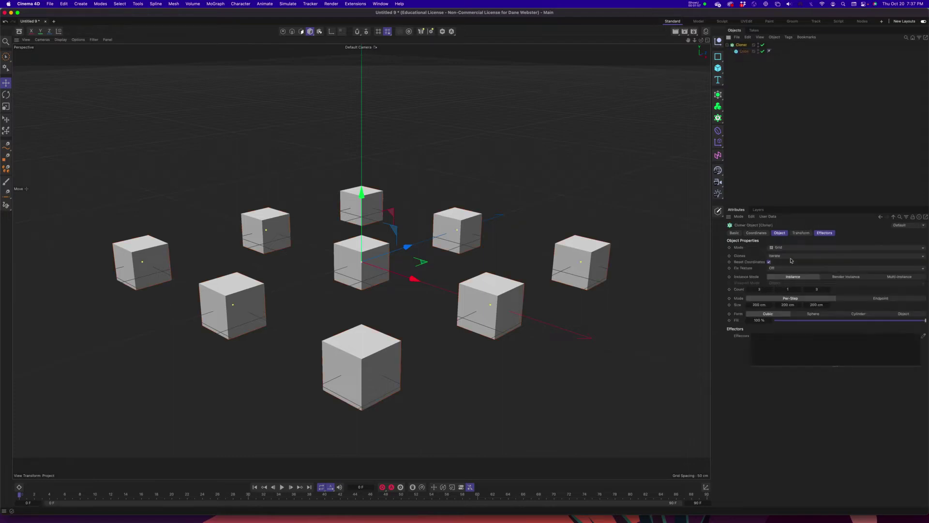
{"action": "left_click", "coordinate": [757, 233]}
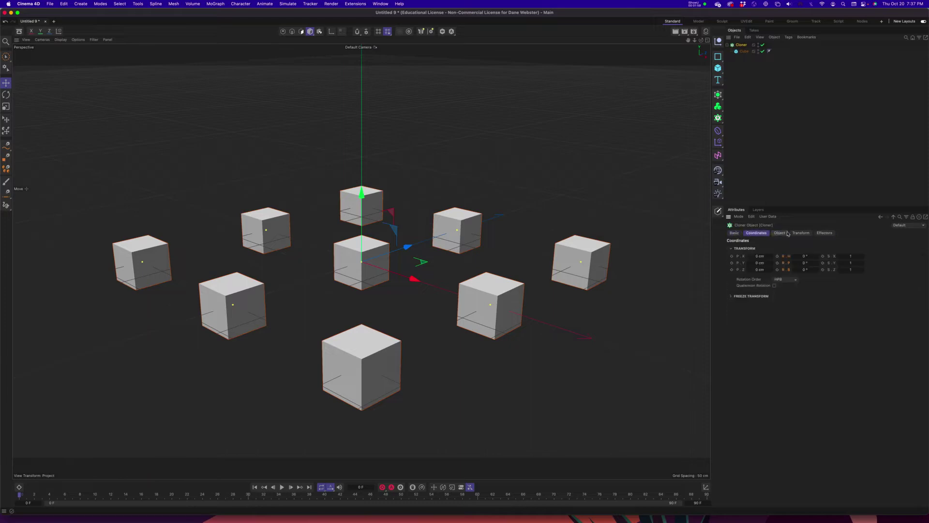
{"action": "left_click", "coordinate": [800, 233]}
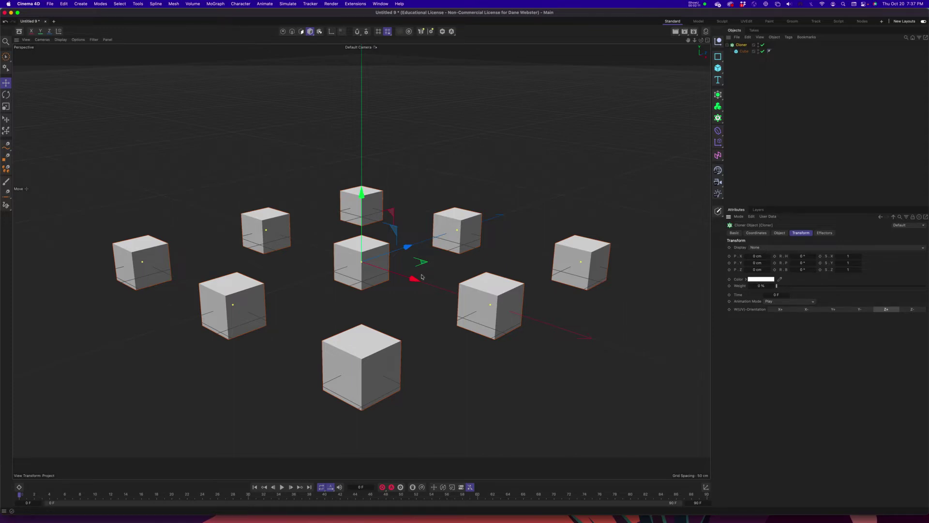
{"action": "left_click", "coordinate": [828, 235]}
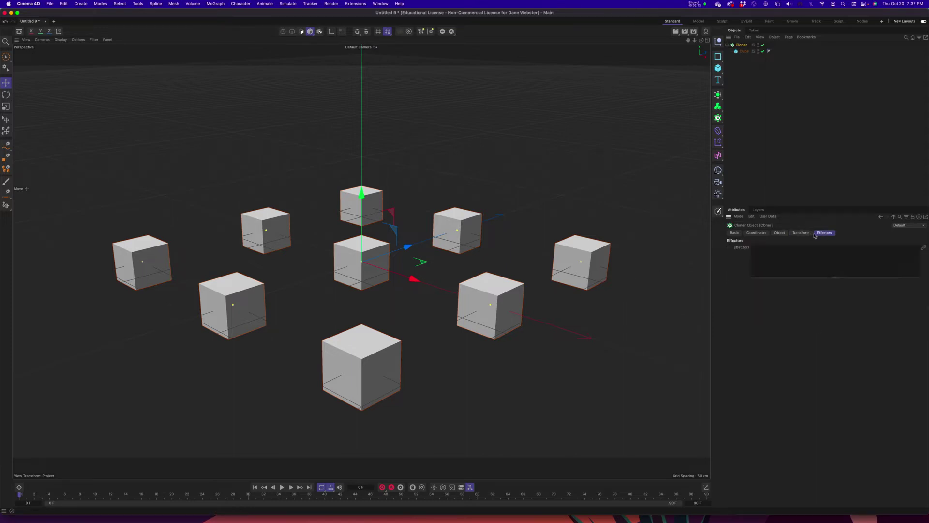
{"action": "left_click", "coordinate": [781, 233]}
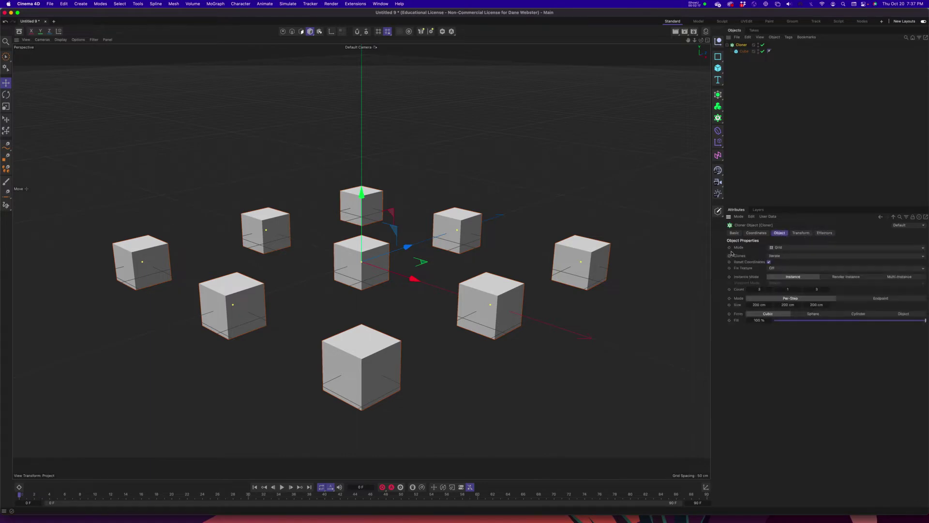
{"action": "left_click", "coordinate": [787, 251]}
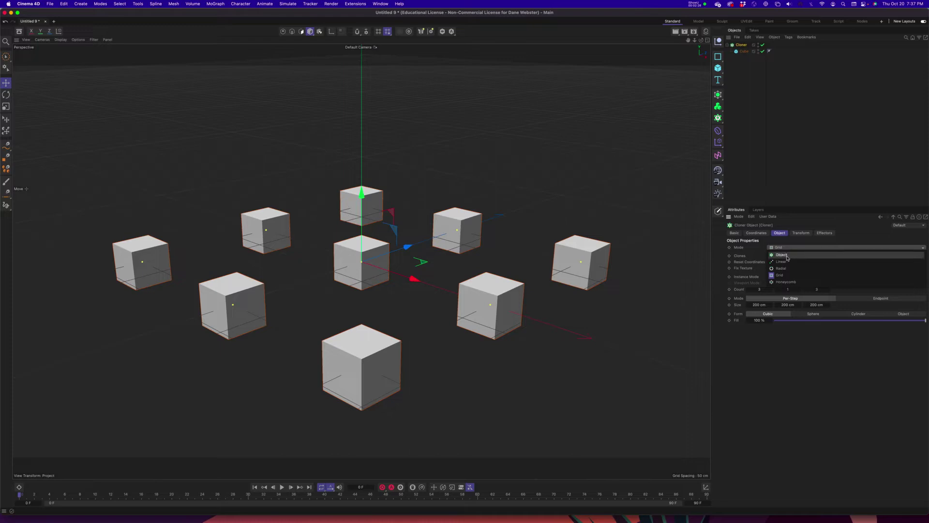
{"action": "left_click", "coordinate": [782, 261]}
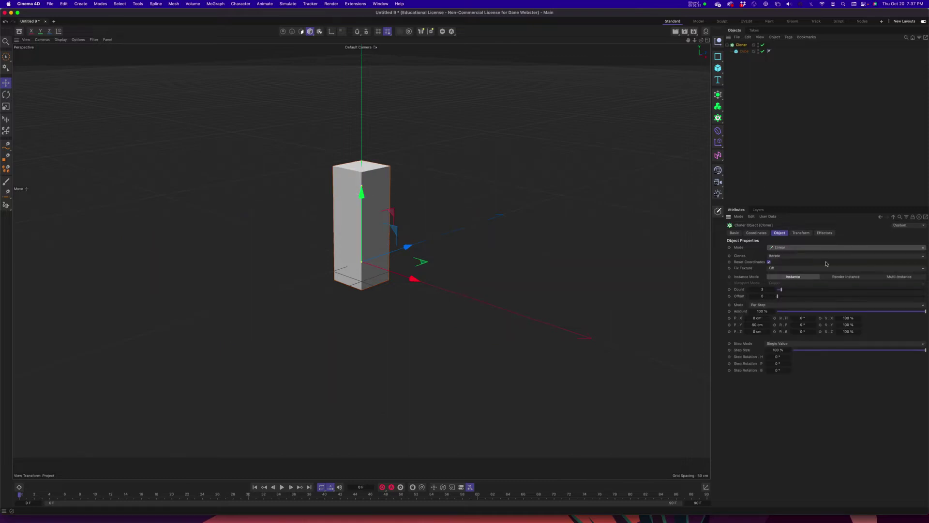
{"action": "left_click_drag", "start_coordinate": [756, 325], "coordinate": [758, 324]}
{"action": "left_click_drag", "start_coordinate": [788, 289], "coordinate": [787, 290]}
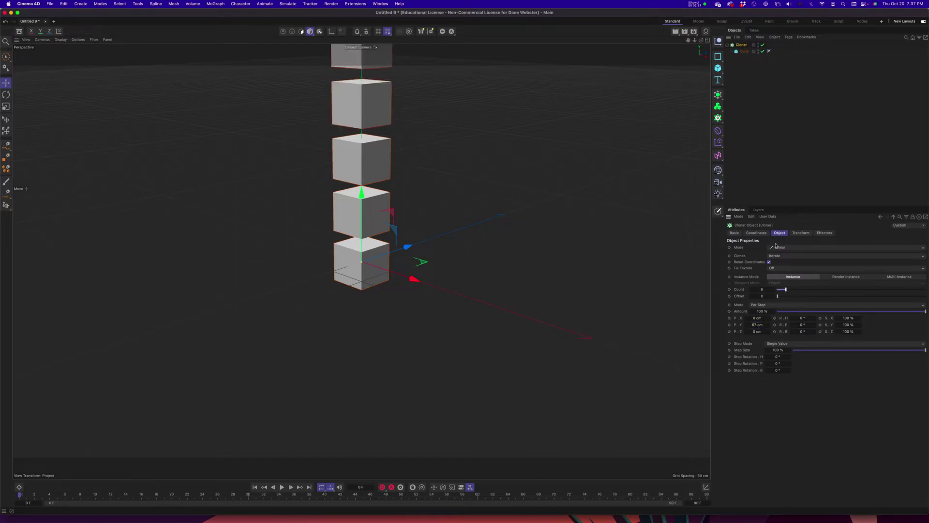
- Try Radial mode on the cloner with 9 clones and a 113 cm radius, and return it to Grid mode
{"action": "left_click", "coordinate": [776, 247]}
{"action": "left_click", "coordinate": [785, 268]}
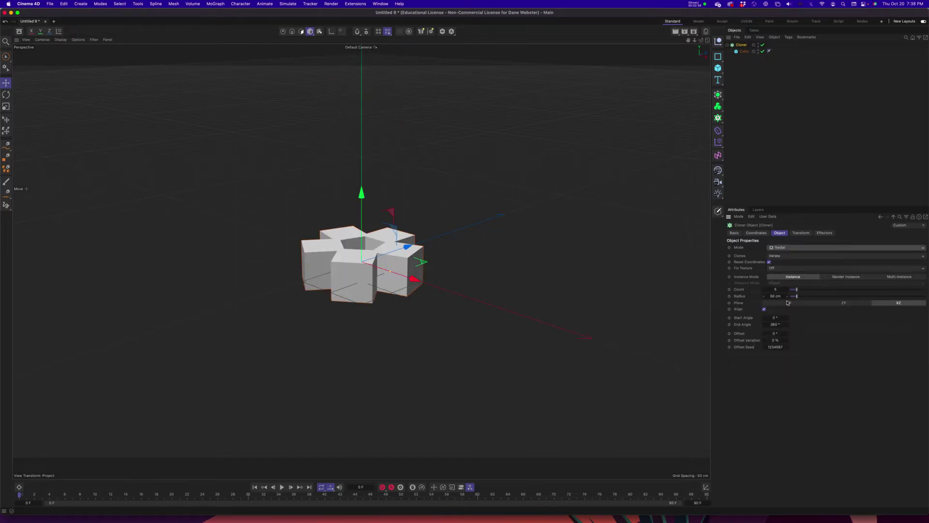
{"action": "left_click_drag", "start_coordinate": [796, 289], "coordinate": [803, 290]}
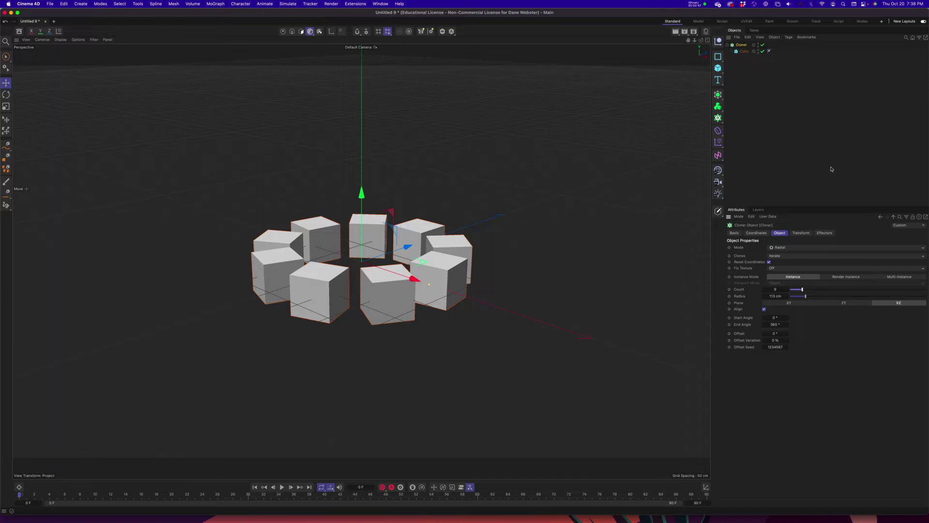
{"action": "left_click", "coordinate": [784, 249]}
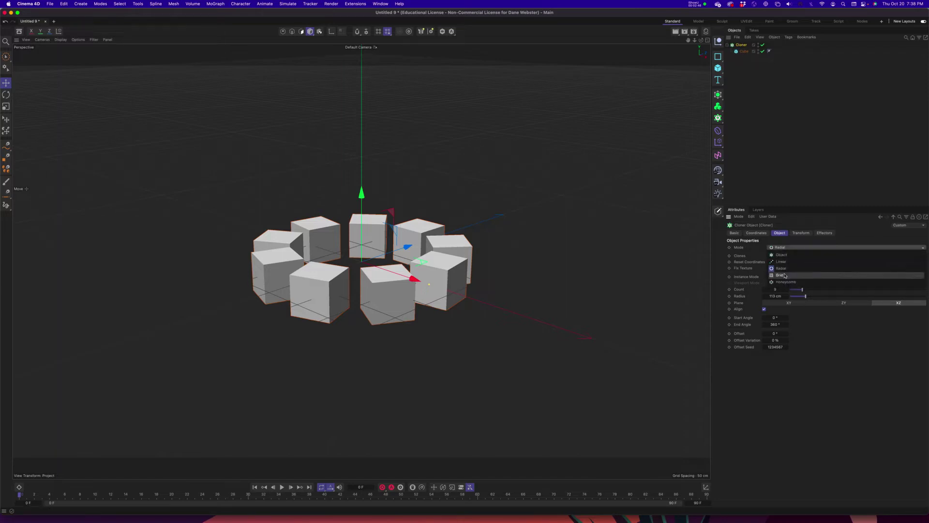
{"action": "left_click", "coordinate": [787, 276]}
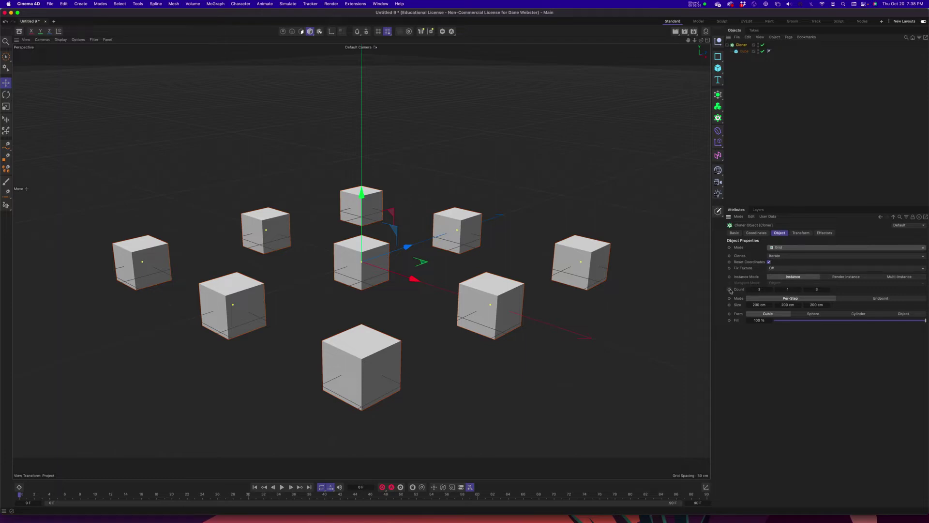
- Try a larger clone grid by raising the horizontal counts and setting the Y count to 3
{"action": "left_click_drag", "start_coordinate": [759, 289], "coordinate": [811, 290]}
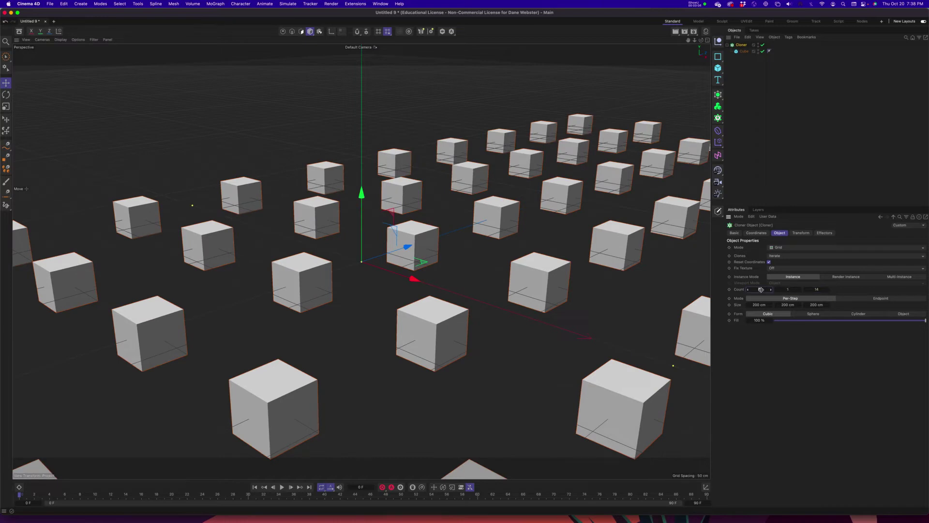
{"action": "key", "text": "Tab"}
{"action": "type", "text": "3"}
{"action": "key", "text": "Tab"}
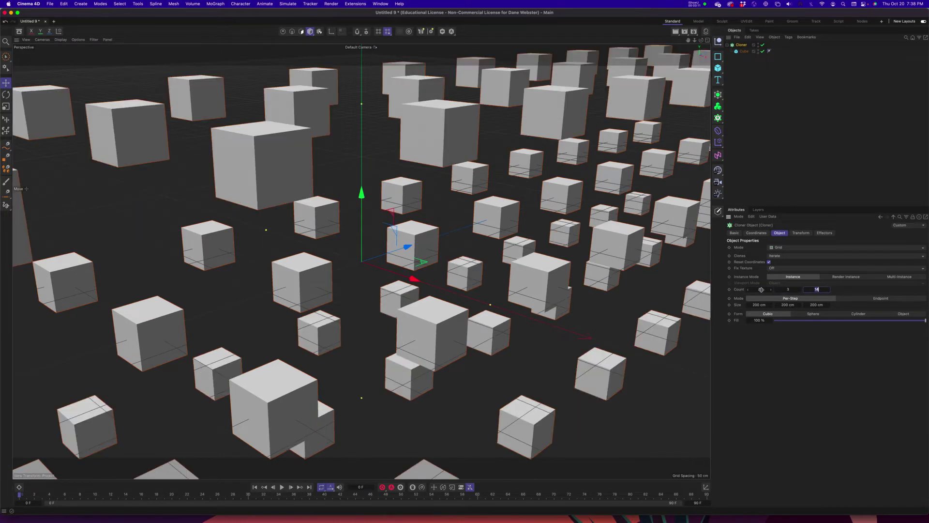
- Reset the cloner's grid count to 3 in X, 1 in Y and 3 in Z
{"action": "key", "text": "Return"}
{"action": "left_click", "coordinate": [789, 289]}
{"action": "type", "text": "1"}
{"action": "key", "text": "Tab"}
{"action": "type", "text": "3"}
{"action": "key", "text": "Tab"}
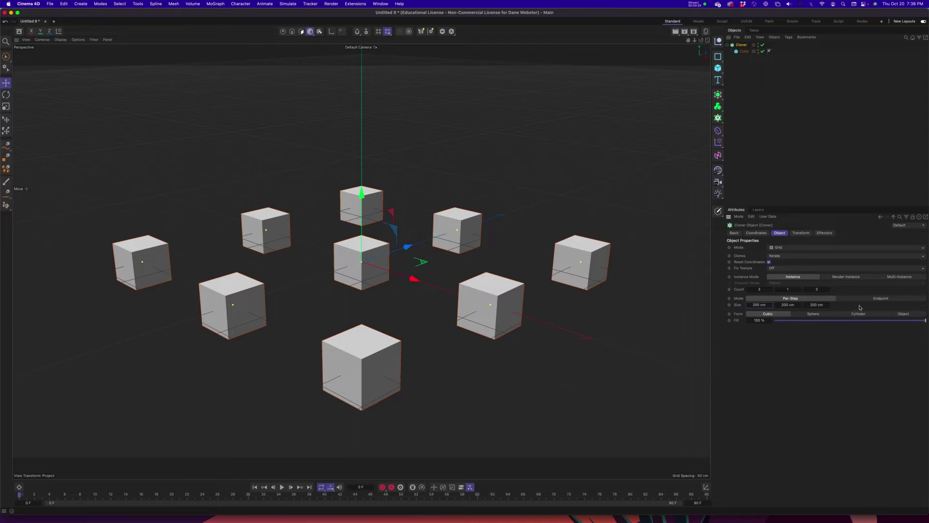
- Set the cloner's per-step grid size to 55 cm in X, Y and Z
{"action": "left_click", "coordinate": [744, 51]}
{"action": "left_click", "coordinate": [763, 305]}
{"action": "key", "text": "BackSpace"}
{"action": "type", "text": "55"}
{"action": "key", "text": "Tab"}
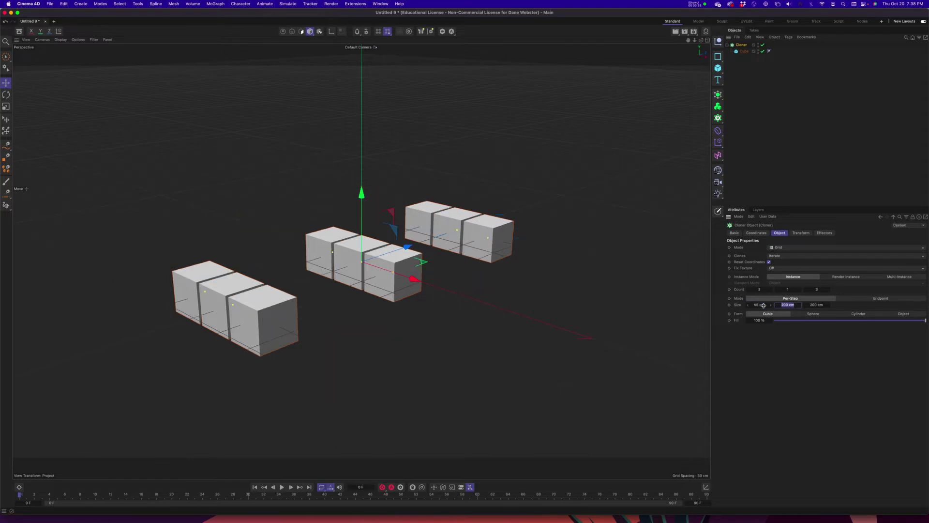
{"action": "type", "text": "55"}
{"action": "key", "text": "Tab"}
{"action": "type", "text": "55"}
{"action": "key", "text": "Tab"}
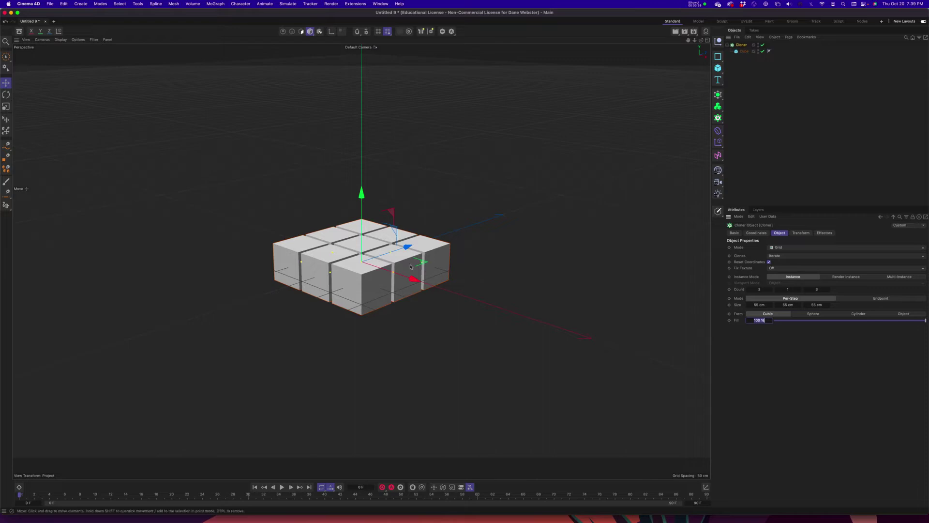
- Increase the cloner's grid count to 10 in both X and Z, keeping a single layer in Y
{"action": "left_click", "coordinate": [768, 313]}
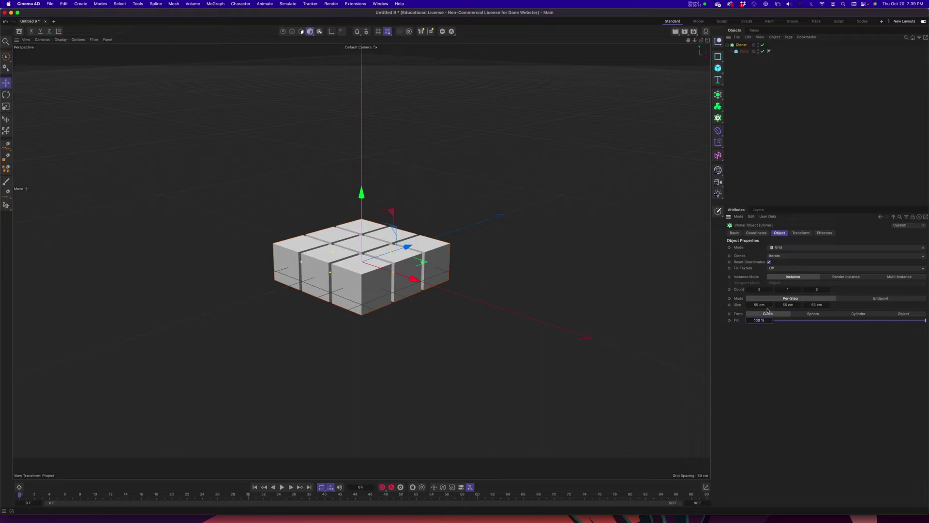
{"action": "left_click_drag", "start_coordinate": [760, 290], "coordinate": [760, 289]}
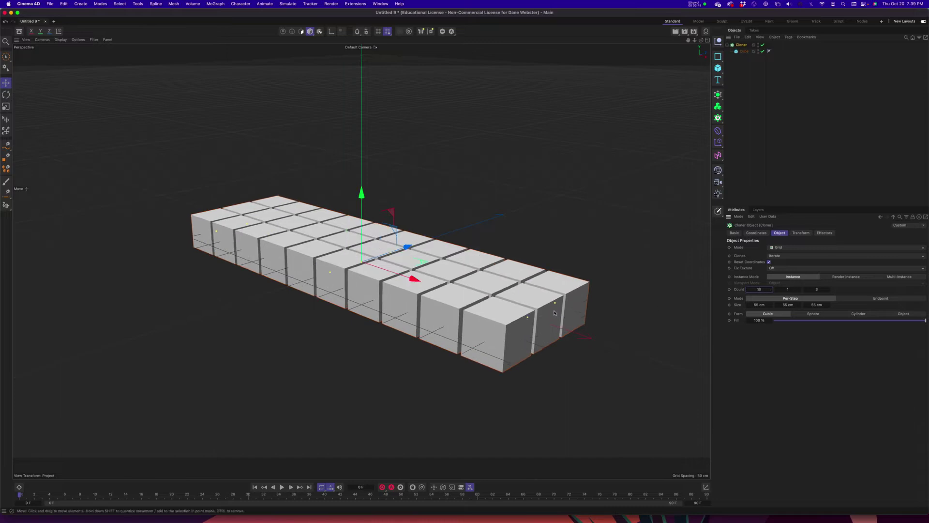
{"action": "left_click_drag", "start_coordinate": [816, 289], "coordinate": [817, 289]}
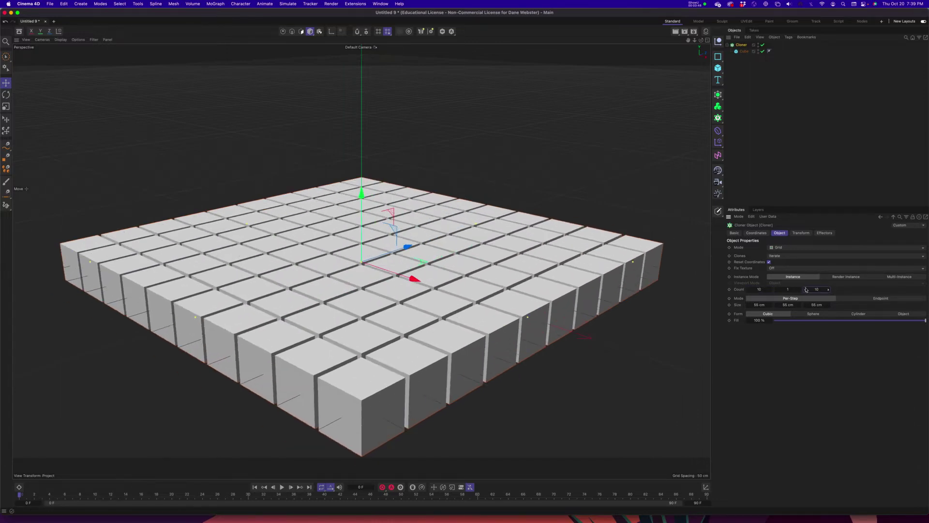
{"action": "scroll", "coordinate": [446, 325], "scroll_direction": "down", "scroll_amount": 8}
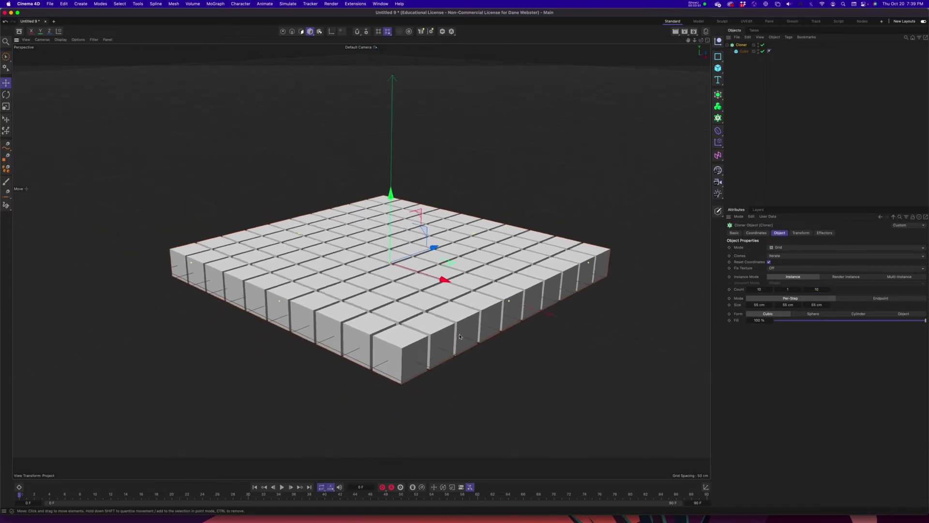
{"action": "scroll", "coordinate": [425, 326], "scroll_direction": "up", "scroll_amount": 3}
{"action": "scroll", "coordinate": [426, 330], "scroll_direction": "down", "scroll_amount": 3}
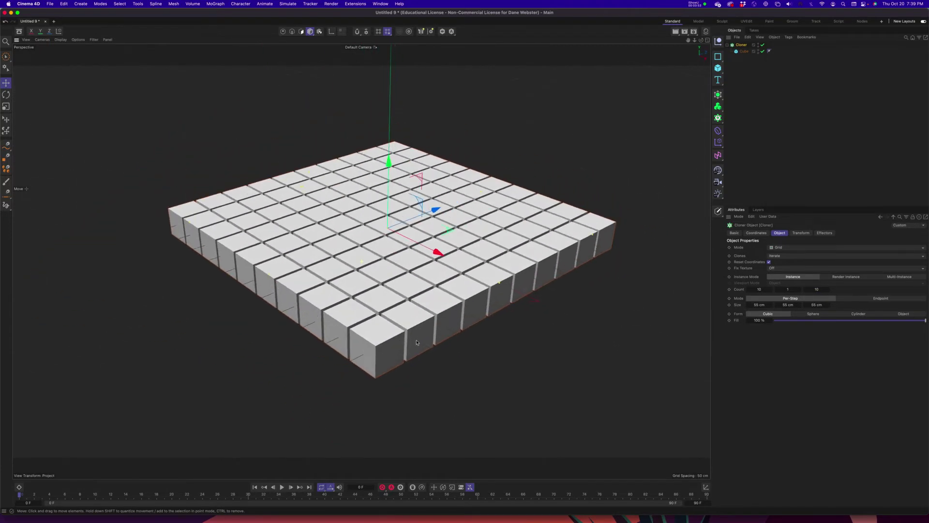
{"action": "left_click_drag", "start_coordinate": [422, 335], "coordinate": [424, 331], "text": "alt"}
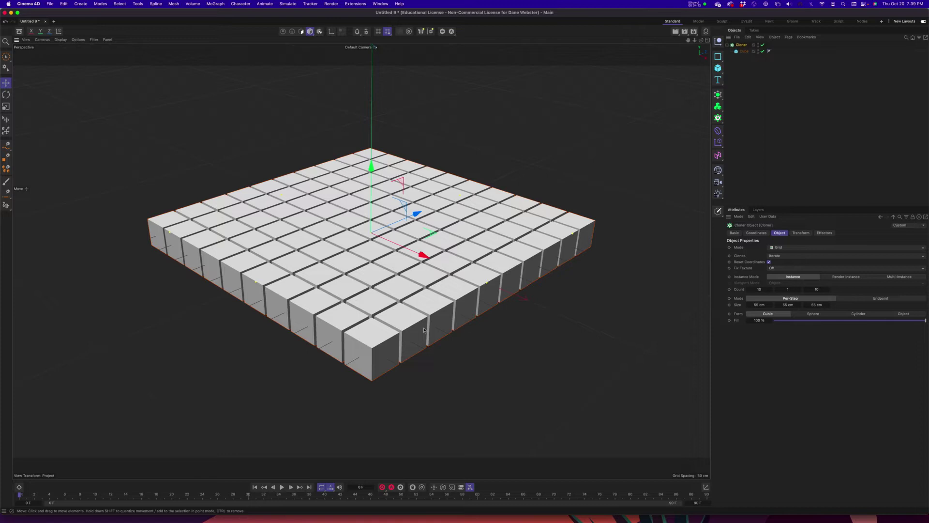
- Add a sphere primitive and set its radius to 25 cm
{"action": "left_click", "coordinate": [718, 68]}
{"action": "left_click", "coordinate": [789, 102]}
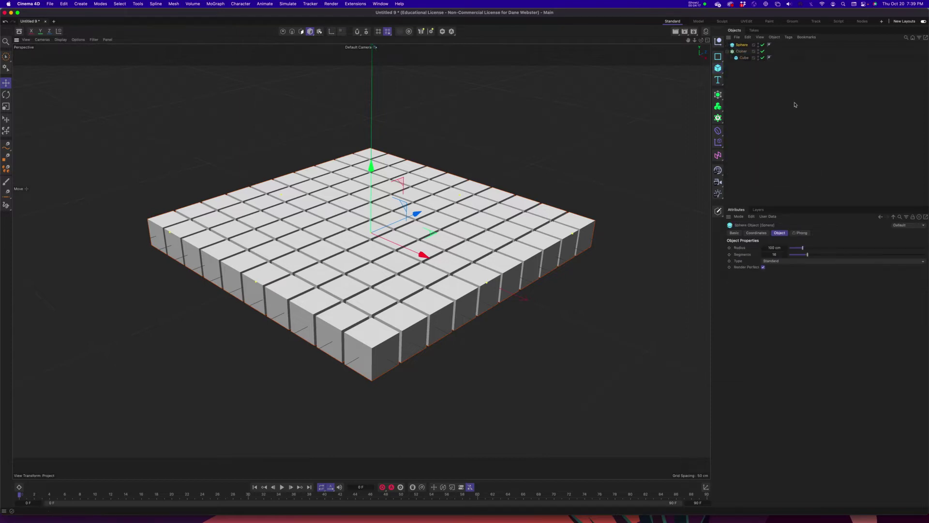
{"action": "left_click", "coordinate": [781, 248]}
{"action": "type", "text": "25"}
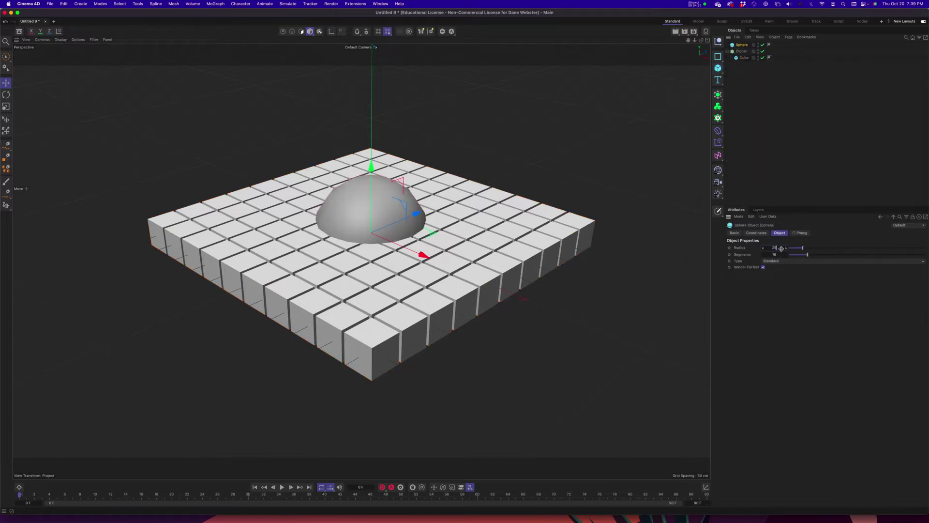
{"action": "key", "text": "Tab"}
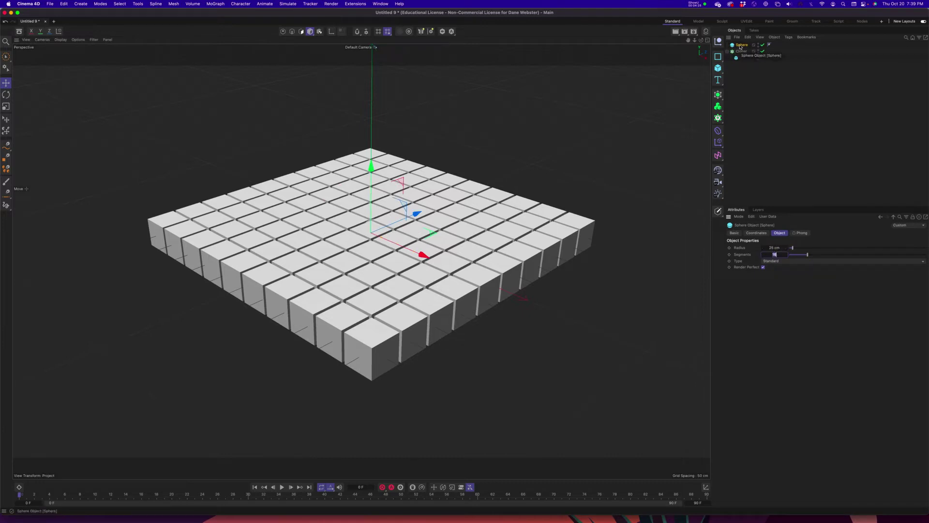
- Make the sphere a child of the cloner, above the cube
{"action": "left_click_drag", "start_coordinate": [743, 47], "coordinate": [744, 53]}
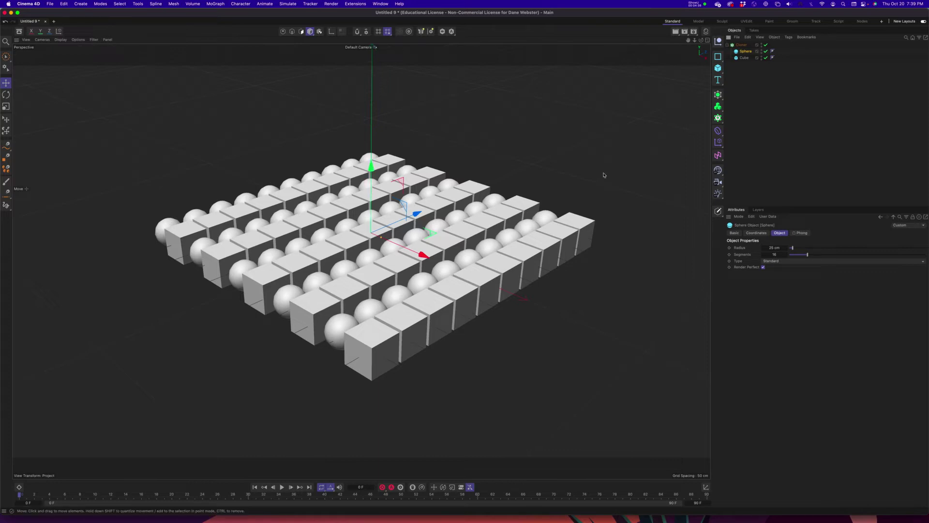
{"action": "left_click", "coordinate": [741, 45]}
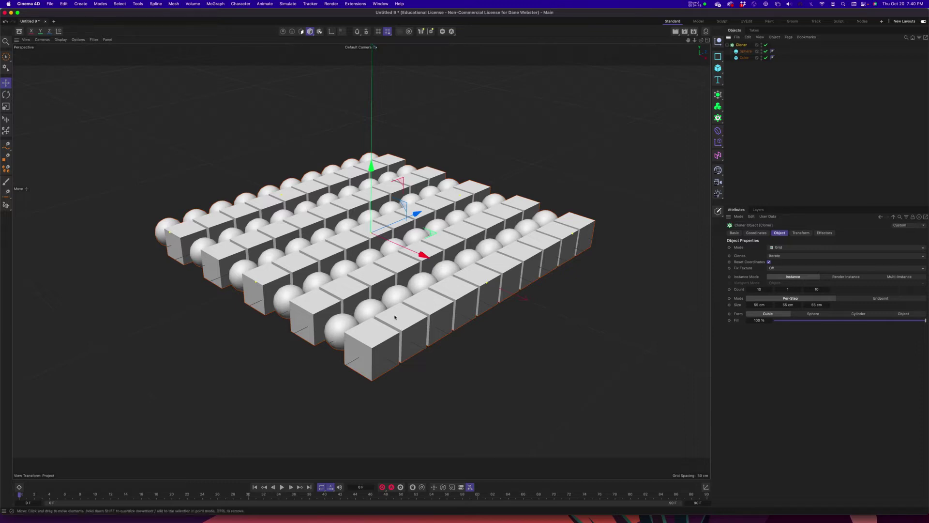
{"action": "left_click", "coordinate": [746, 51]}
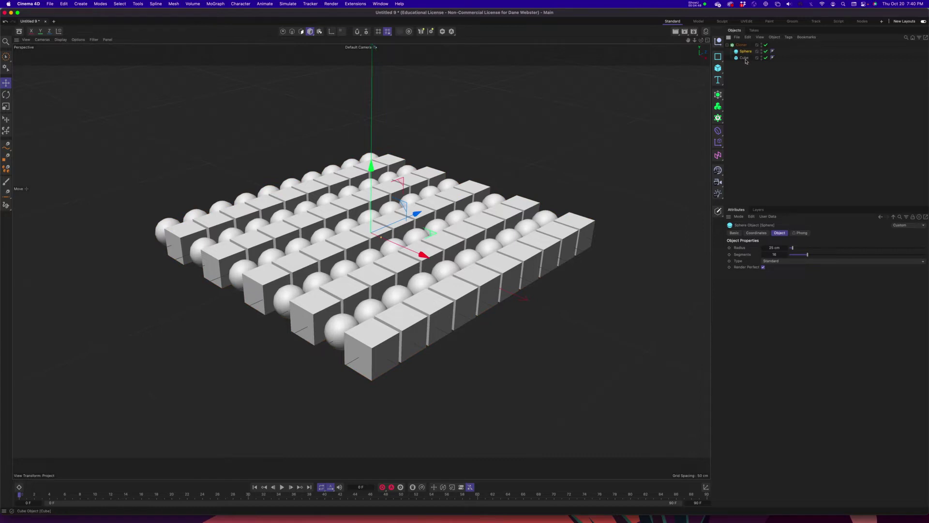
- Set the cloner's Clones distribution to Random so cubes and spheres are mixed across the grid
{"action": "left_click", "coordinate": [745, 59]}
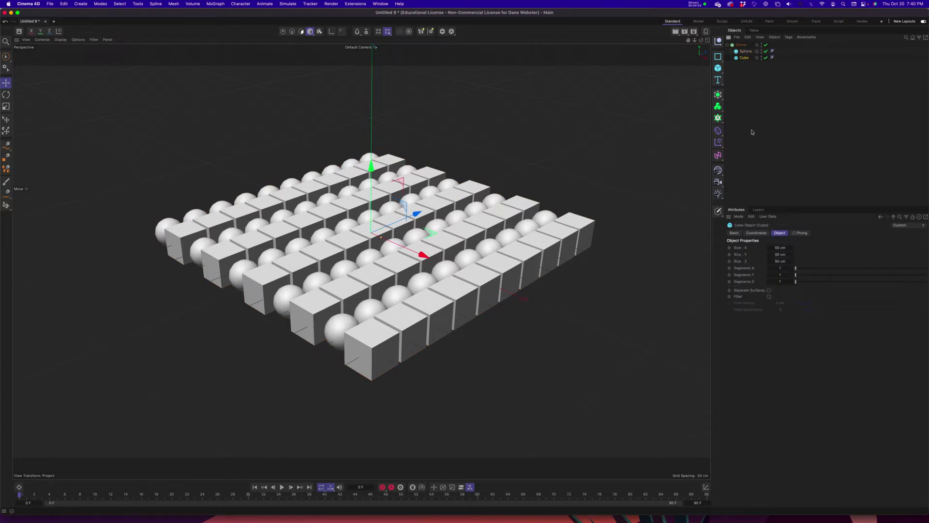
{"action": "left_click", "coordinate": [742, 45]}
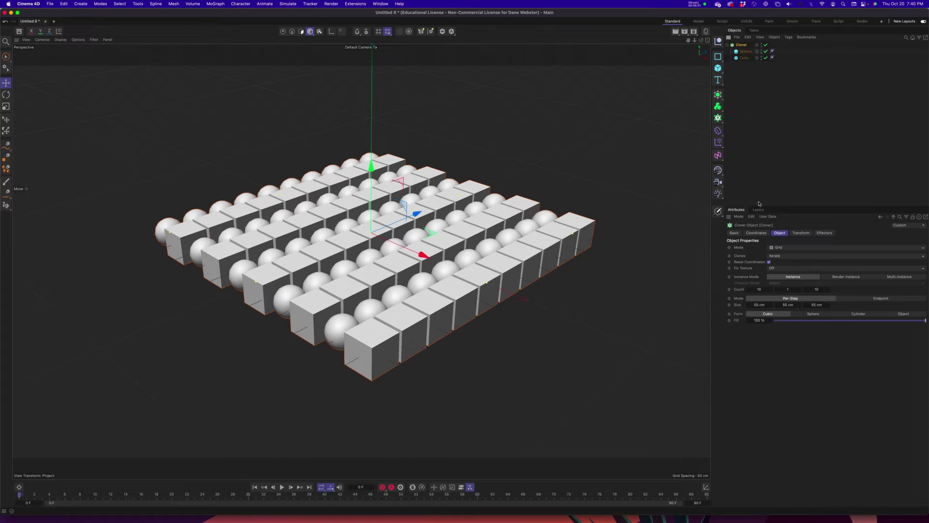
{"action": "left_click", "coordinate": [779, 256]}
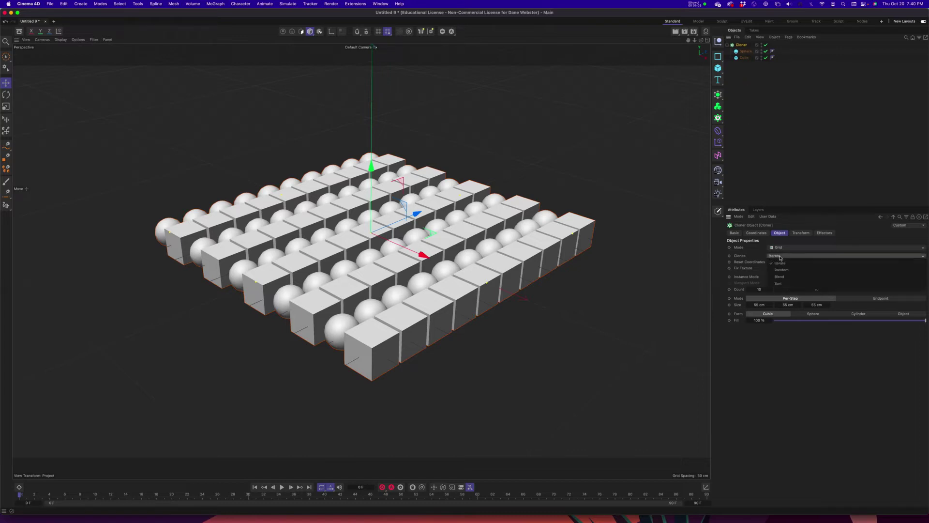
{"action": "left_click", "coordinate": [782, 270]}
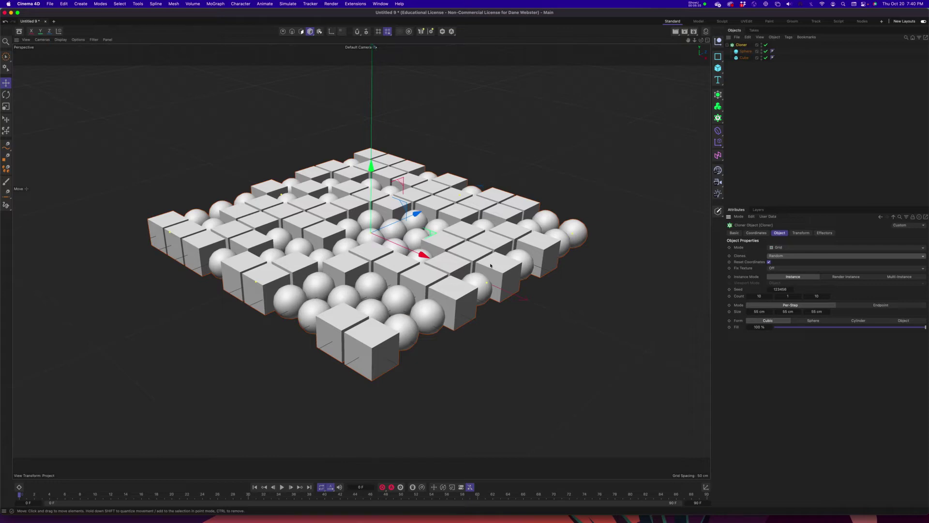
- Step the cloner's random seed up to 123478 to try different arrangements of cubes and spheres
{"action": "left_click", "coordinate": [793, 288]}
{"action": "left_click", "coordinate": [792, 288]}
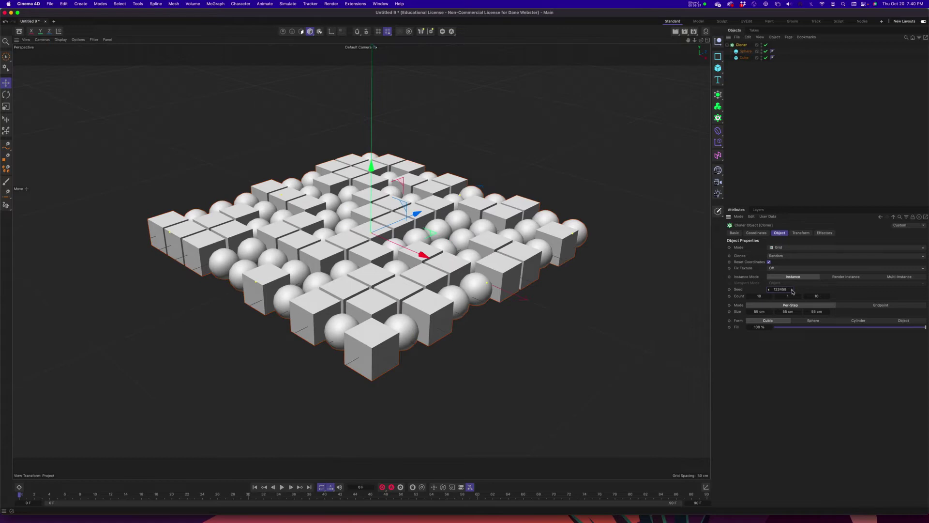
{"action": "left_click", "coordinate": [793, 290]}
{"action": "left_click", "coordinate": [792, 290]}
{"action": "left_click", "coordinate": [792, 290]}
{"action": "left_click", "coordinate": [793, 291]}
{"action": "left_click", "coordinate": [793, 290]}
{"action": "left_click", "coordinate": [792, 290]}
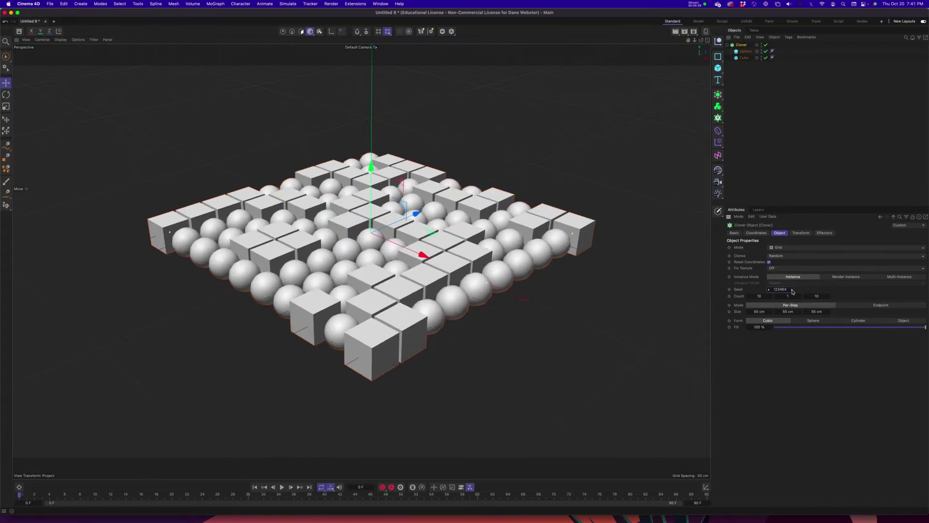
{"action": "left_click", "coordinate": [792, 291]}
{"action": "left_click", "coordinate": [792, 290]}
{"action": "left_click", "coordinate": [792, 291]}
{"action": "left_click", "coordinate": [793, 290]}
{"action": "left_click", "coordinate": [793, 290]}
{"action": "left_click", "coordinate": [792, 290]}
{"action": "left_click", "coordinate": [792, 290]}
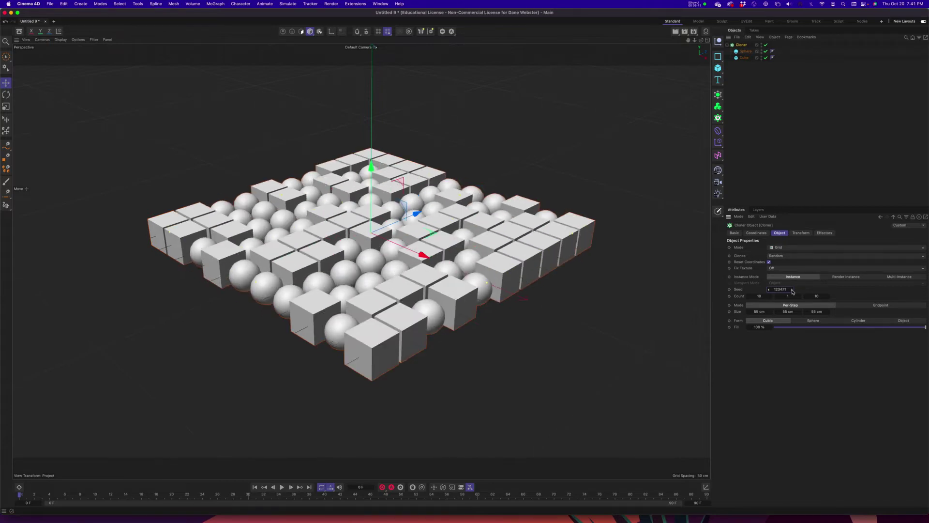
{"action": "left_click", "coordinate": [793, 291]}
{"action": "left_click", "coordinate": [792, 291]}
{"action": "left_click", "coordinate": [793, 291]}
{"action": "left_click", "coordinate": [792, 290]}
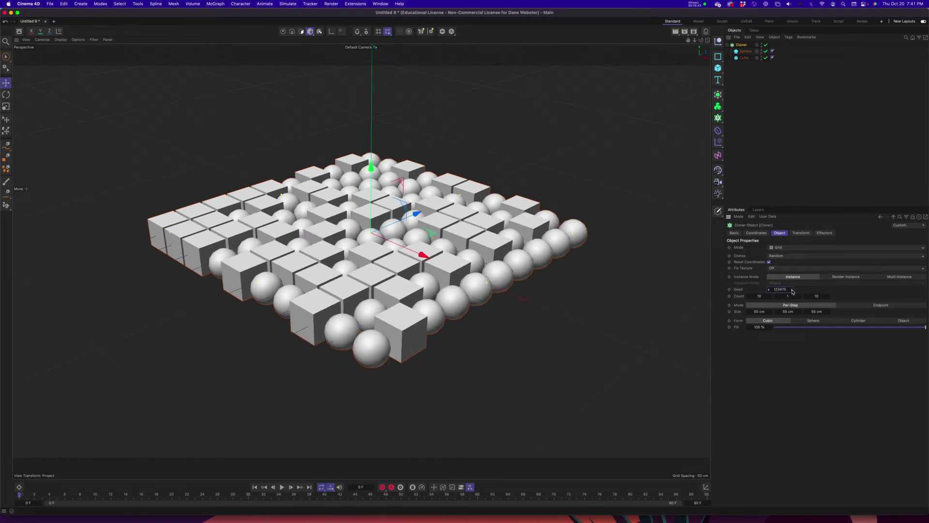
{"action": "left_click", "coordinate": [793, 290]}
{"action": "left_click", "coordinate": [792, 290]}
{"action": "left_click", "coordinate": [793, 291]}
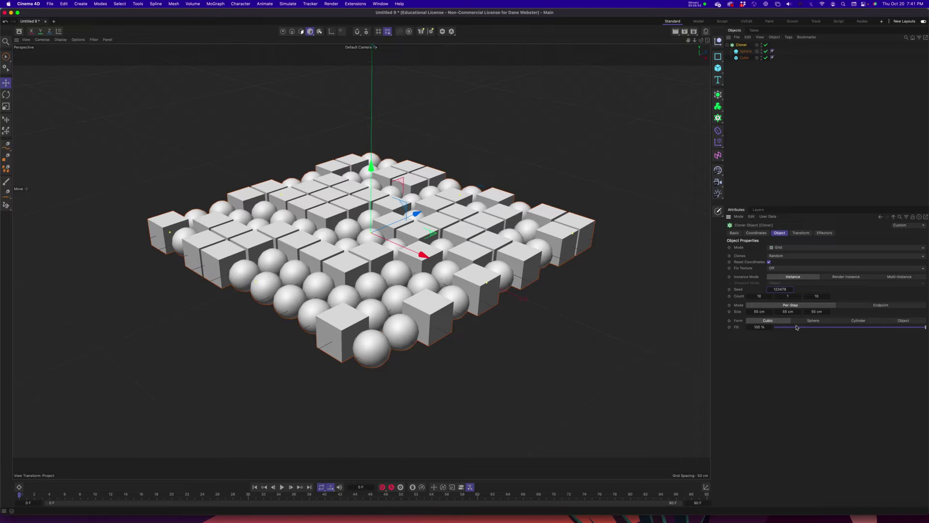
- Enable the fillet on the cube and set its fillet radius to 2 cm
{"action": "left_click", "coordinate": [793, 188]}
{"action": "left_click", "coordinate": [5, 57]}
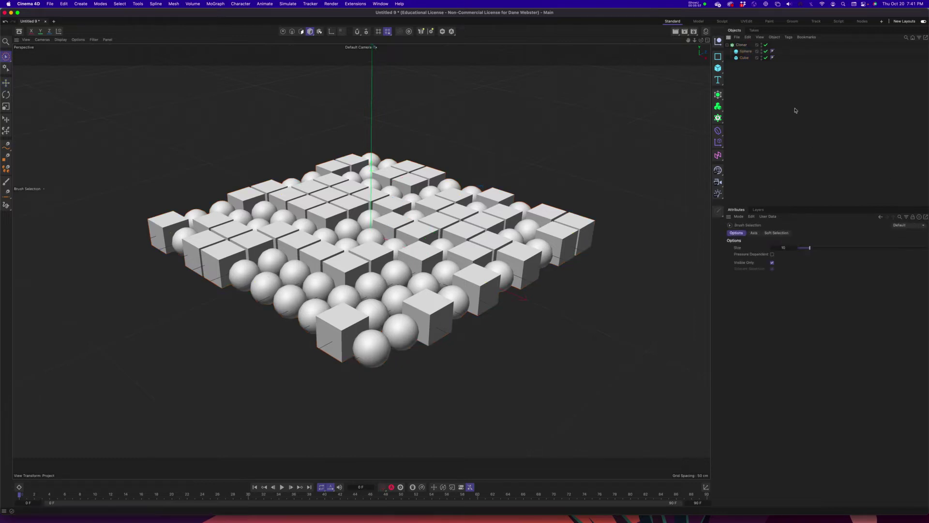
{"action": "left_click", "coordinate": [745, 58]}
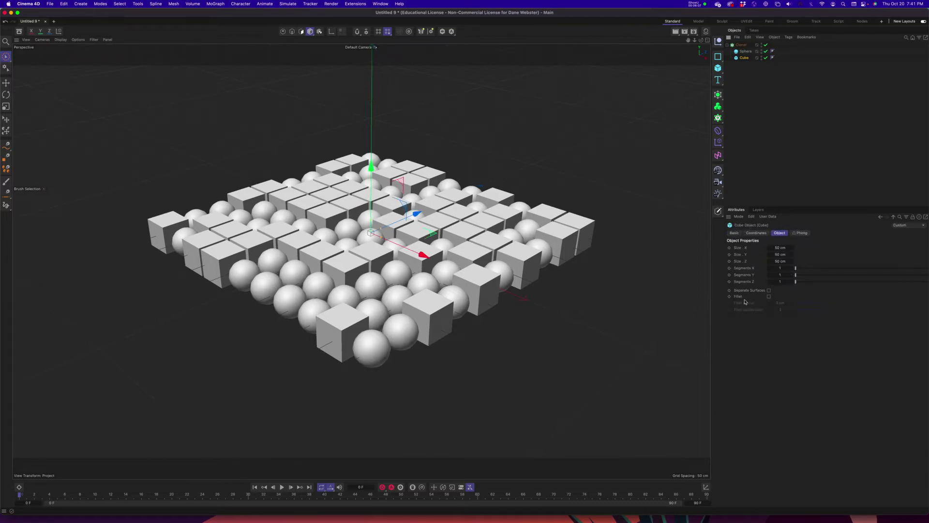
{"action": "left_click", "coordinate": [769, 296]}
{"action": "left_click", "coordinate": [787, 303]}
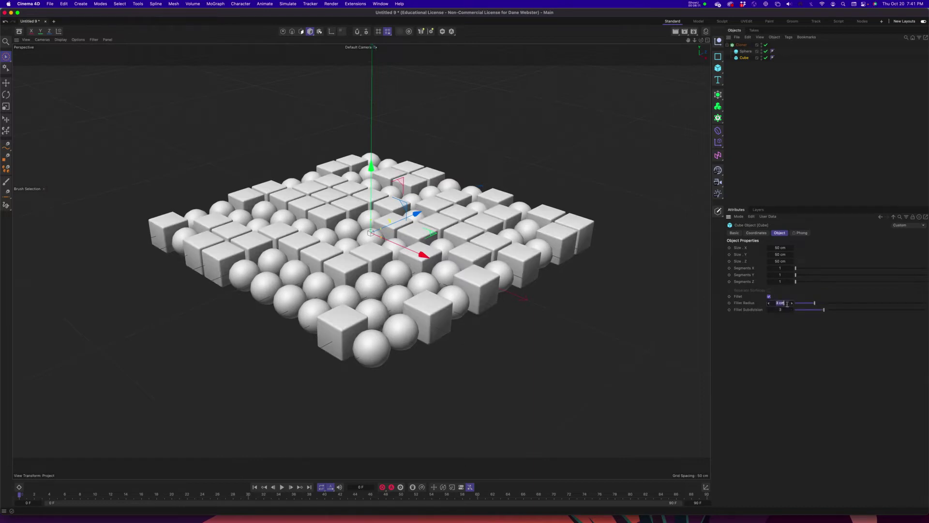
{"action": "type", "text": "2"}
{"action": "key", "text": "Tab"}
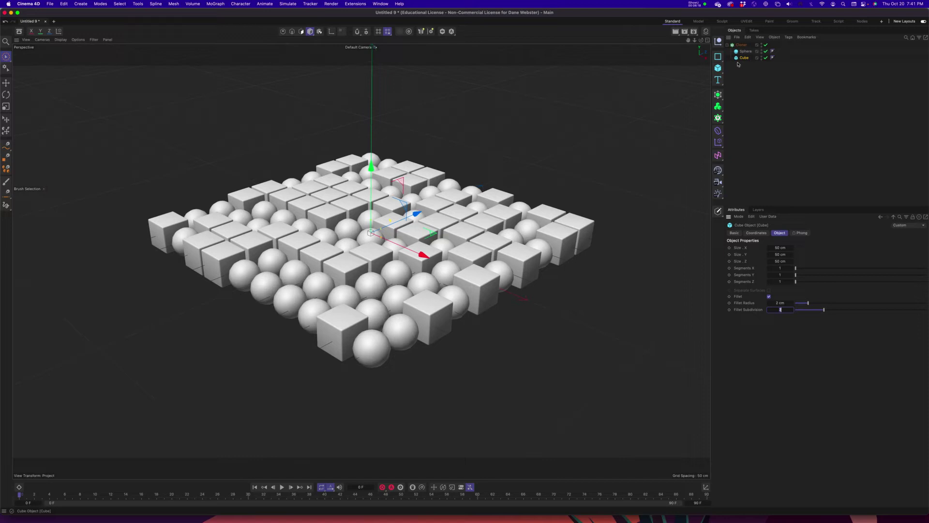
- Increase the sphere's segments to 64 and clear the selection
{"action": "left_click", "coordinate": [749, 52]}
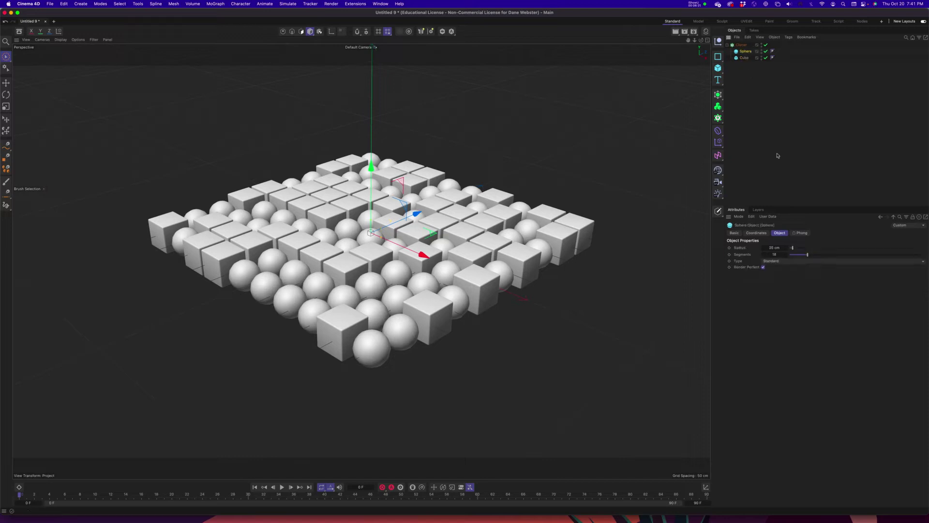
{"action": "left_click", "coordinate": [778, 255]}
{"action": "type", "text": "64"}
{"action": "key", "text": "Tab"}
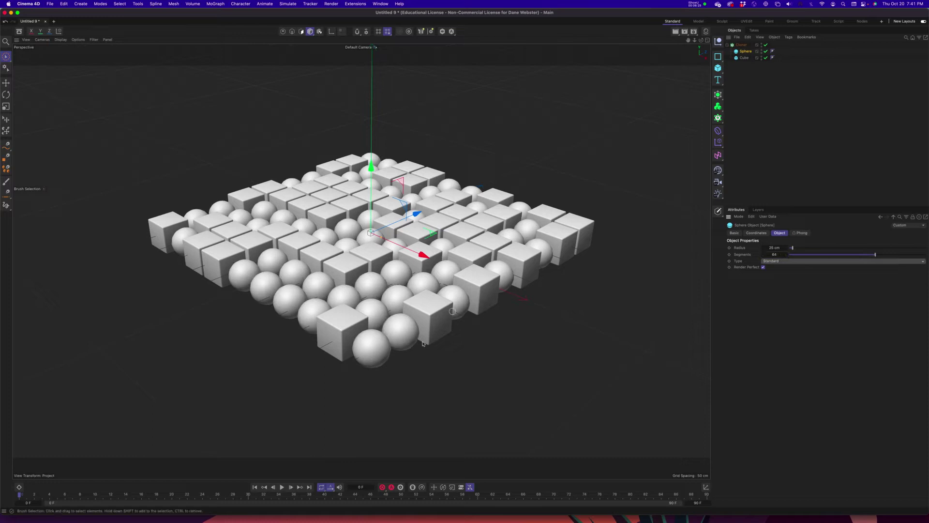
{"action": "left_click", "coordinate": [818, 167]}
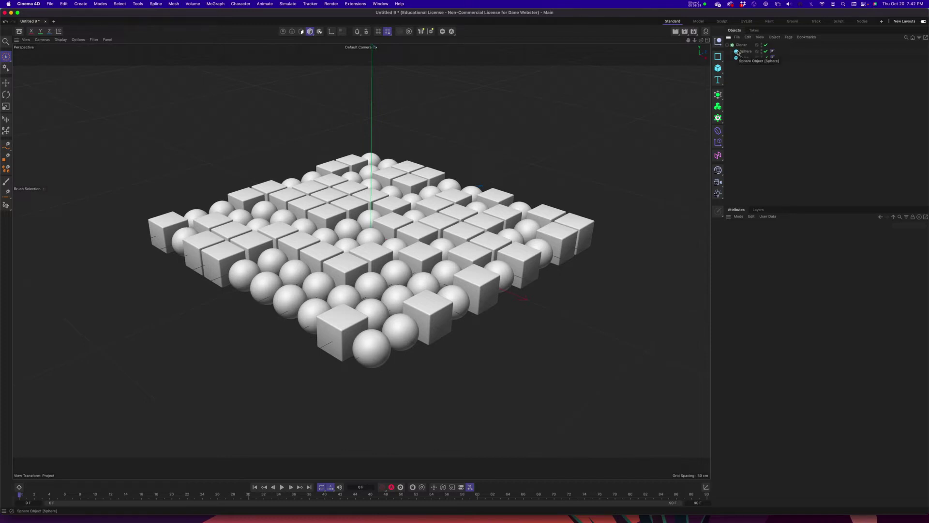
- Add a null and make it the first child of the cloner, above the sphere and cube
{"action": "left_click", "coordinate": [718, 41]}
{"action": "left_click_drag", "start_coordinate": [739, 45], "coordinate": [743, 52]}
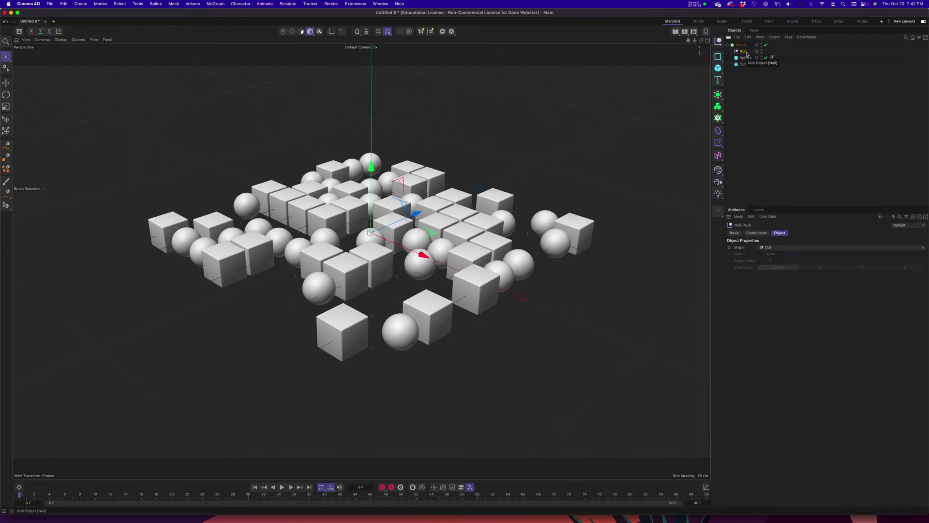
{"action": "scroll", "coordinate": [460, 322], "scroll_direction": "down", "scroll_amount": 5}
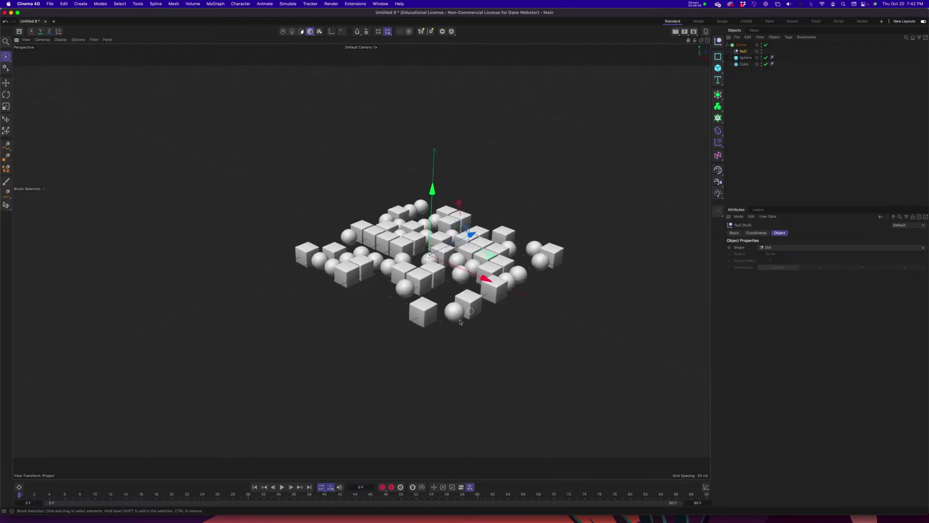
{"action": "scroll", "coordinate": [460, 322], "scroll_direction": "down", "scroll_amount": 3}
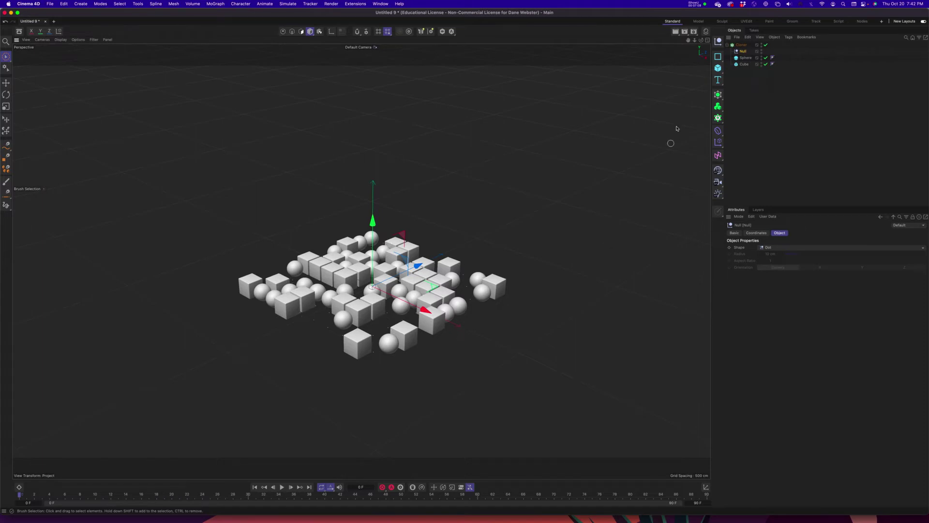
- Duplicate the sphere and the cube inside the cloner until there are three of each alongside the null
{"action": "left_click", "coordinate": [746, 58]}
{"action": "left_click_drag", "start_coordinate": [747, 60], "coordinate": [746, 73], "text": "ctrl"}
{"action": "left_click", "coordinate": [746, 77], "text": "shift"}
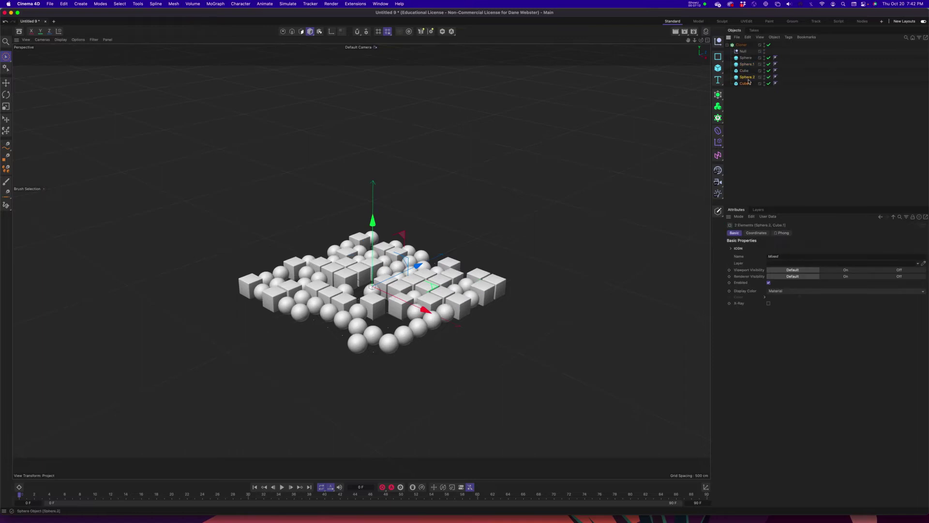
{"action": "key", "text": "ctrl+z"}
{"action": "left_click_drag", "start_coordinate": [745, 75], "coordinate": [749, 76], "text": "ctrl"}
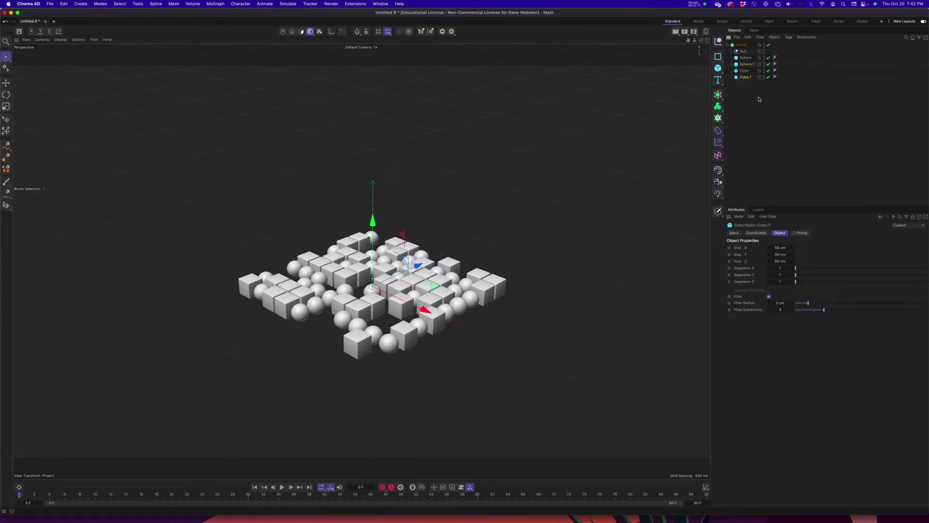
{"action": "left_click", "coordinate": [744, 52]}
{"action": "left_click_drag", "start_coordinate": [745, 57], "coordinate": [748, 71], "text": "ctrl"}
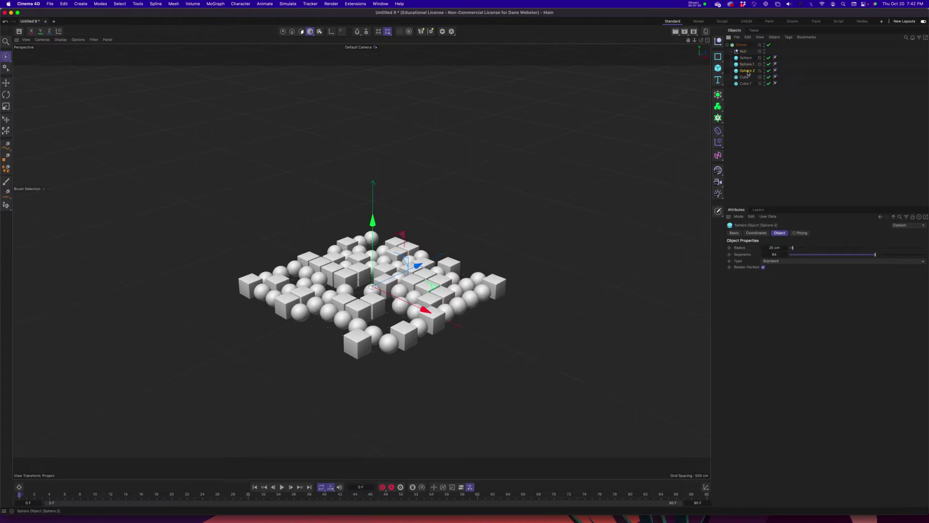
{"action": "left_click", "coordinate": [746, 84]}
{"action": "left_click_drag", "start_coordinate": [747, 86], "coordinate": [746, 90], "text": "ctrl"}
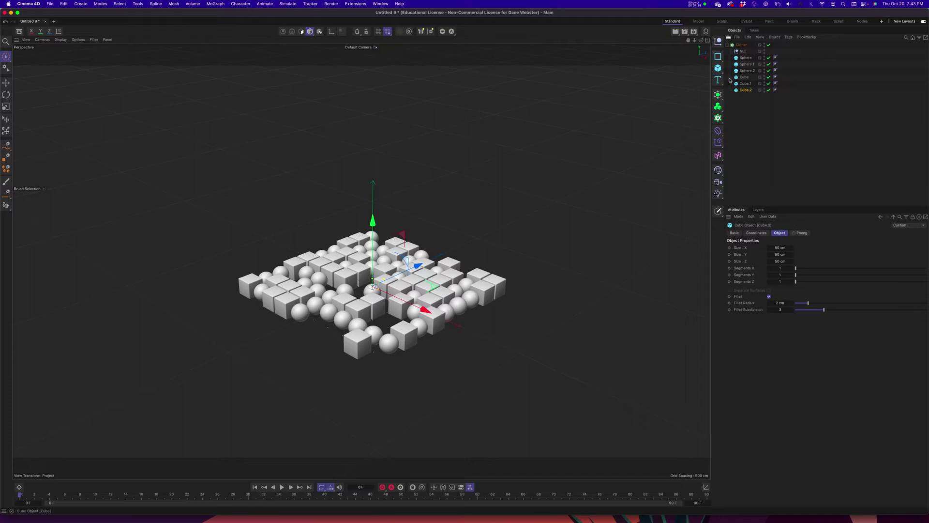
- Increase the cloner's grid count in Y to 10 for a full 10 by 10 by 10 block
{"action": "left_click", "coordinate": [742, 45]}
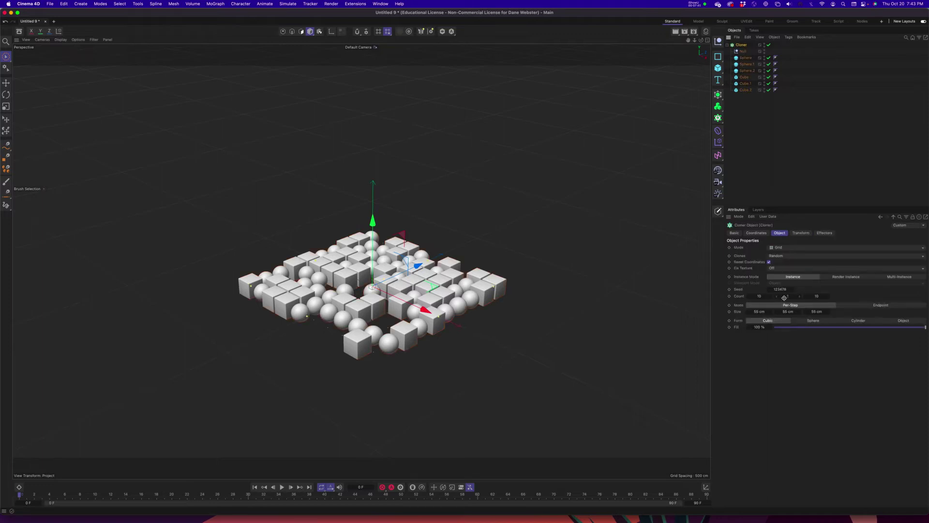
{"action": "left_click_drag", "start_coordinate": [788, 296], "coordinate": [786, 296]}
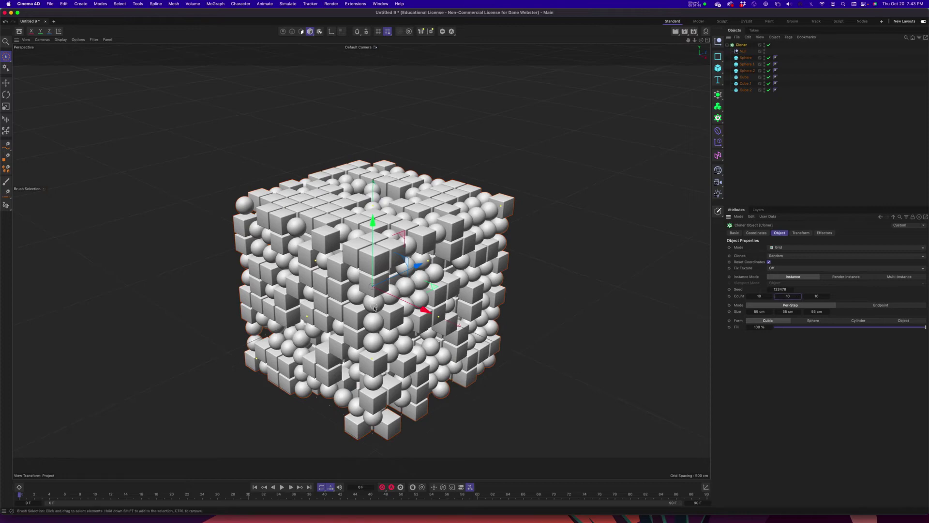
{"action": "mouse_move", "coordinate": [426, 366]}
{"action": "left_mouse_down", "text": "alt"}
{"action": "mouse_move", "coordinate": [480, 278]}
{"action": "mouse_move", "coordinate": [500, 262]}
{"action": "mouse_move", "coordinate": [462, 313]}
{"action": "mouse_move", "coordinate": [353, 369]}
{"action": "mouse_move", "coordinate": [417, 301]}
{"action": "mouse_move", "coordinate": [399, 325]}
{"action": "mouse_move", "coordinate": [416, 318]}
{"action": "mouse_move", "coordinate": [415, 326]}
{"action": "left_mouse_up", "text": "alt"}
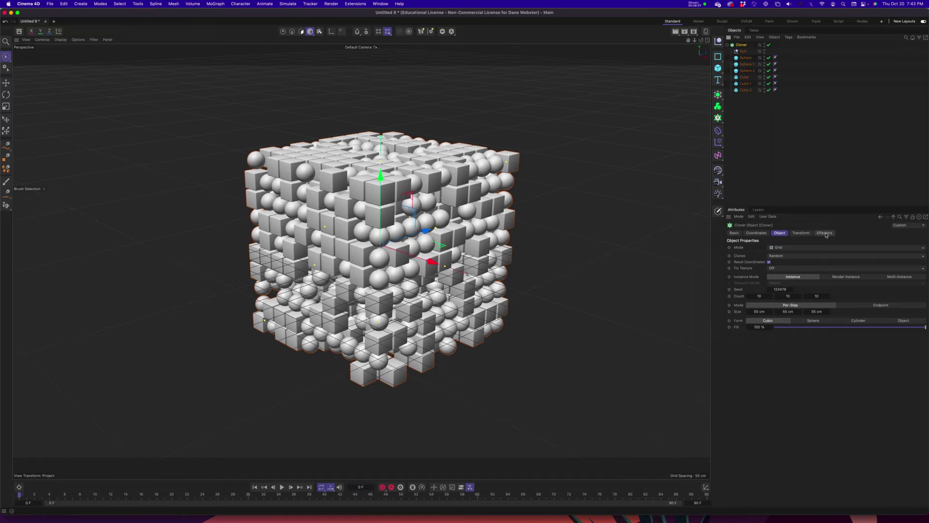
- Delete the null, all three spheres and the two duplicate cubes from the cloner, keeping only the original cube
{"action": "left_click", "coordinate": [745, 51]}
{"action": "key", "text": "Delete"}
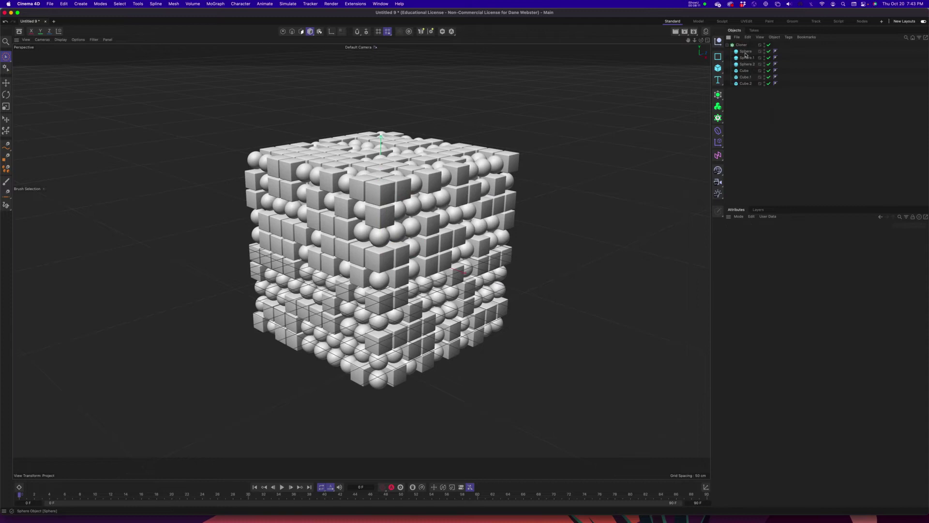
{"action": "left_click", "coordinate": [747, 57]}
{"action": "left_click", "coordinate": [748, 64], "text": "shift"}
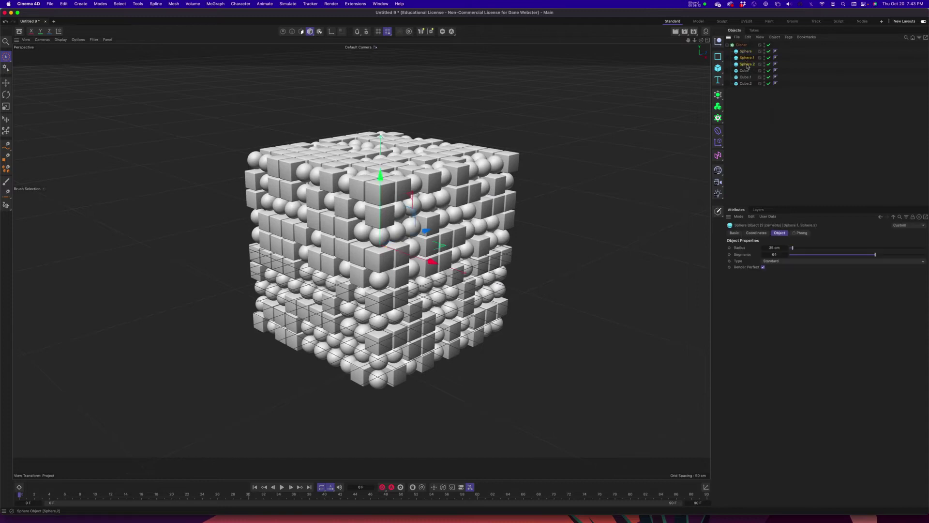
{"action": "key", "text": "Delete"}
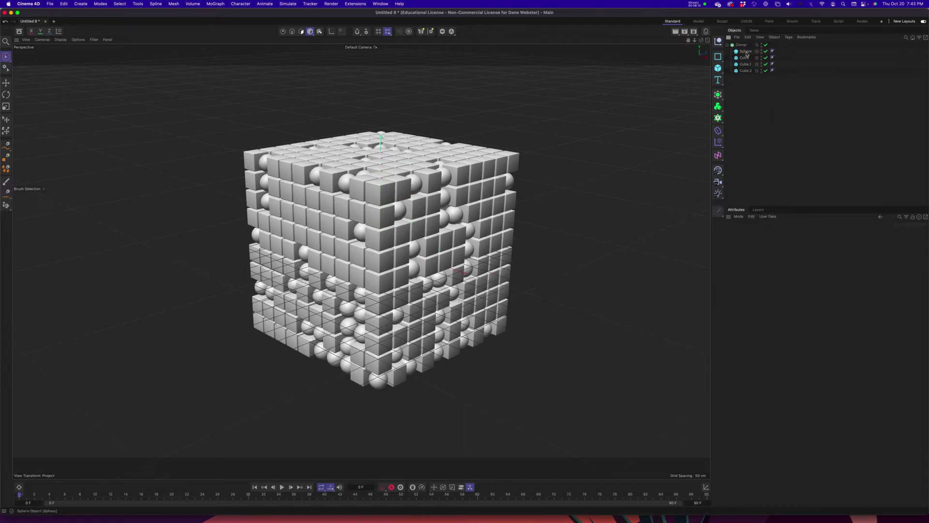
{"action": "left_click", "coordinate": [745, 64]}
{"action": "left_click", "coordinate": [745, 71], "text": "shift"}
{"action": "key", "text": "Delete"}
{"action": "left_click", "coordinate": [744, 51]}
{"action": "key", "text": "Delete"}
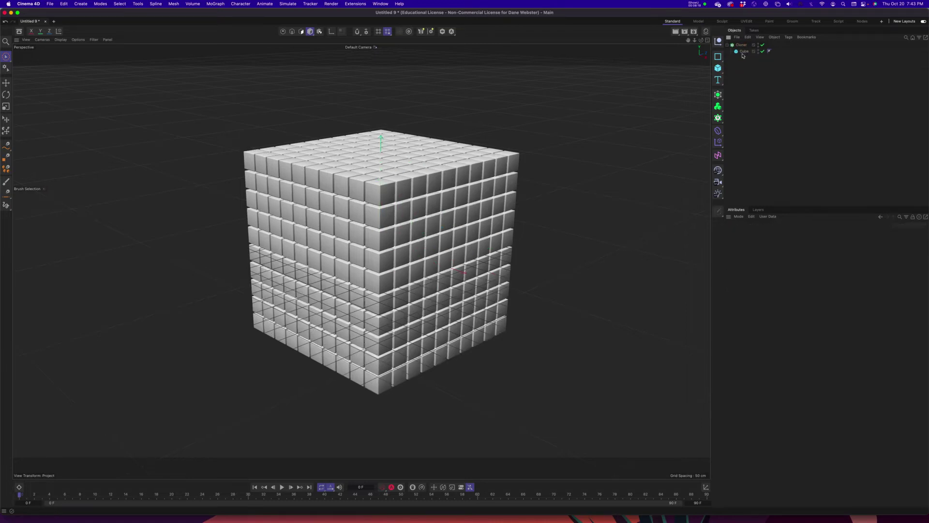
- Set the cloner's grid count in Y to 1 for a single flat layer of cubes
{"action": "left_click", "coordinate": [741, 44]}
{"action": "left_click", "coordinate": [780, 233]}
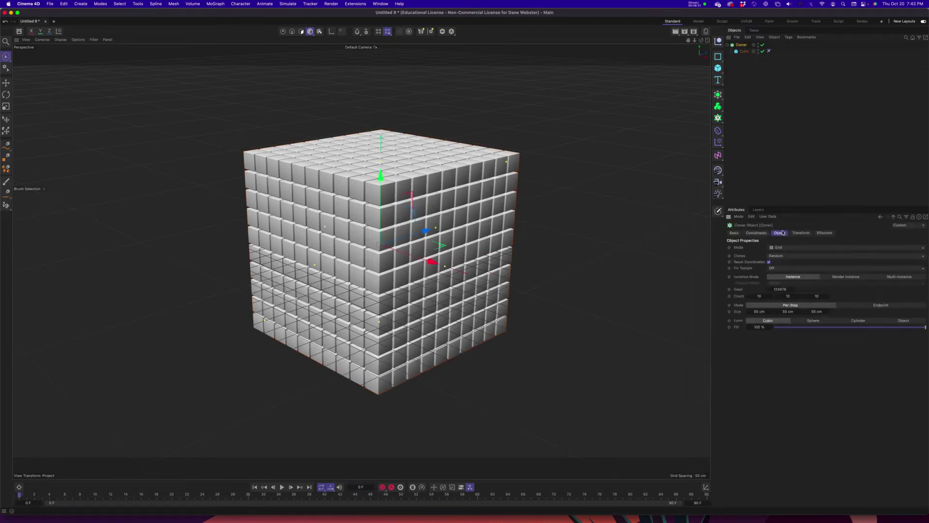
{"action": "left_click", "coordinate": [795, 297]}
{"action": "type", "text": "1"}
{"action": "key", "text": "Tab"}
{"action": "left_click_drag", "start_coordinate": [458, 279], "coordinate": [457, 301], "text": "alt"}
{"action": "scroll", "coordinate": [420, 283], "scroll_direction": "up", "scroll_amount": 3}
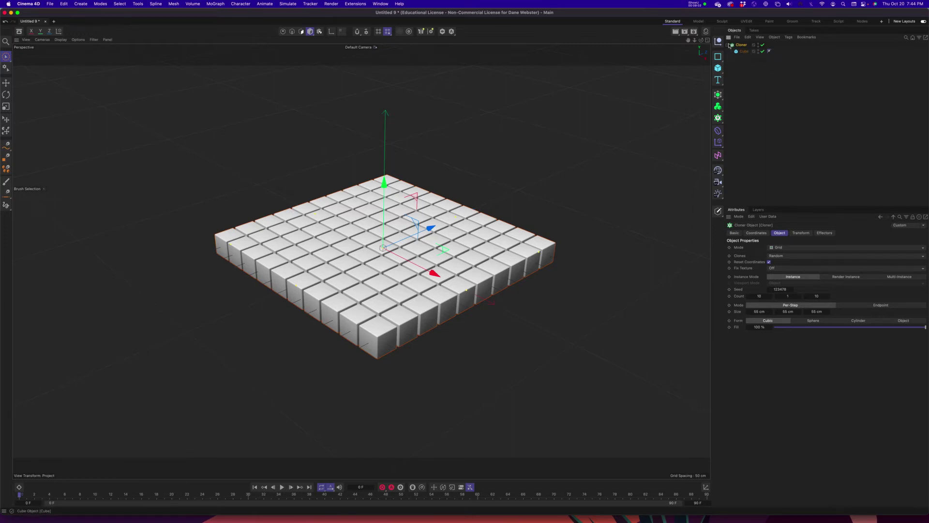
- Add a Random effector to the selected cloner to scatter its cubes
{"action": "left_click", "coordinate": [719, 144]}
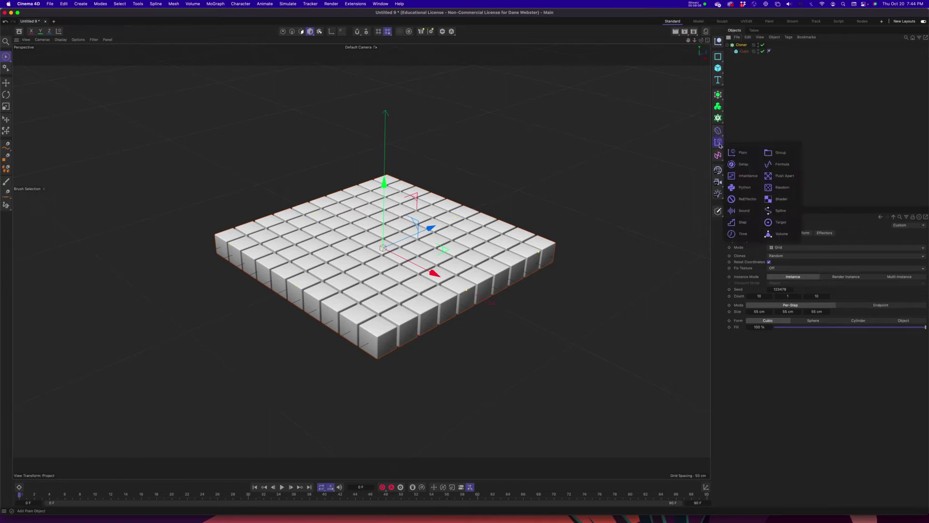
{"action": "left_click", "coordinate": [788, 190]}
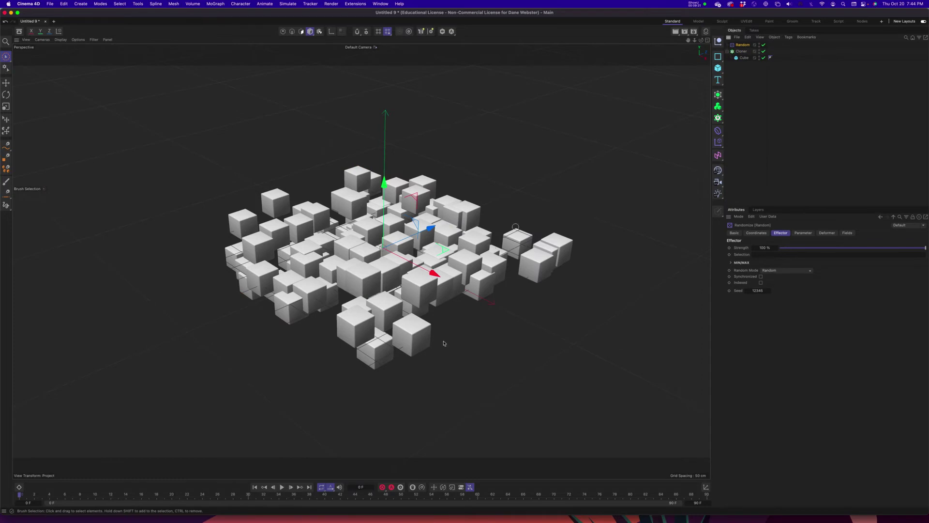
{"action": "left_click_drag", "start_coordinate": [404, 333], "coordinate": [459, 323], "text": "alt"}
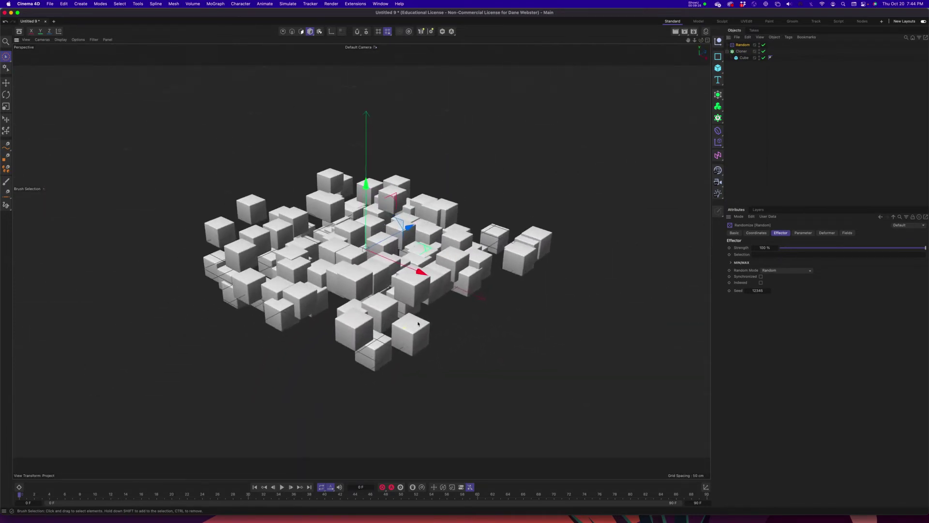
- Check the cloner's assigned effectors and rename the Random effector to exRandom
{"action": "left_click", "coordinate": [741, 51]}
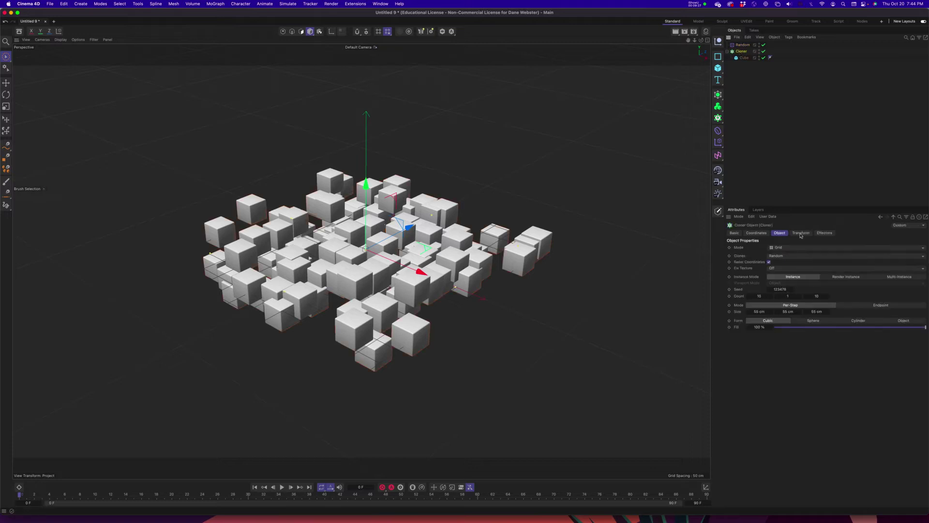
{"action": "left_click", "coordinate": [826, 233]}
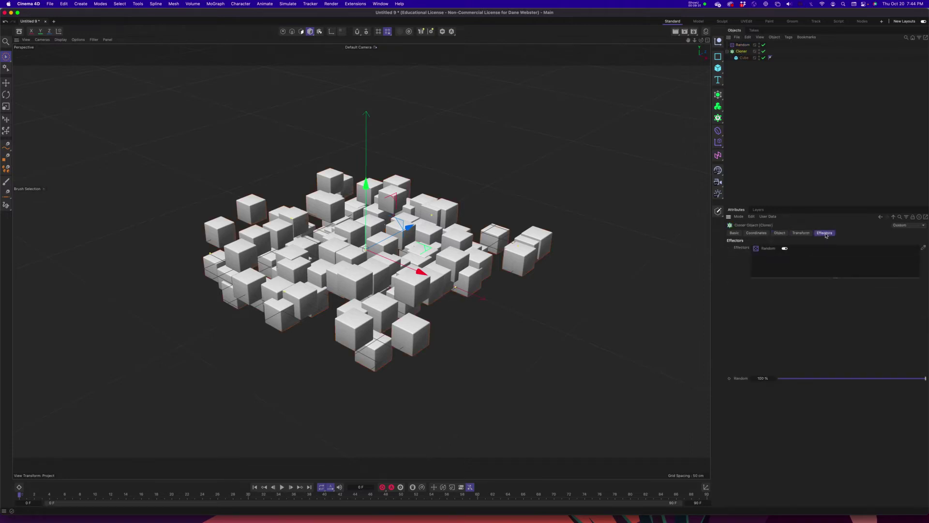
{"action": "double_click", "coordinate": [743, 45]}
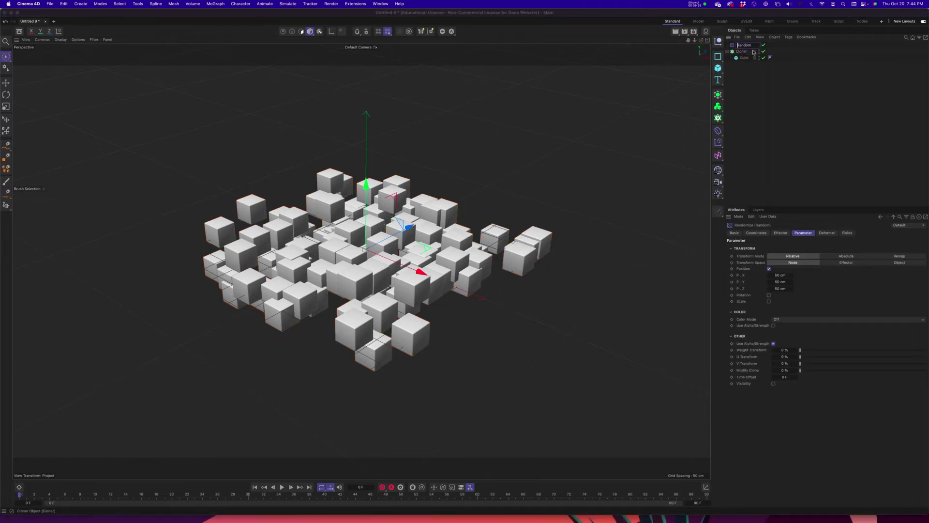
{"action": "type", "text": "ex"}
{"action": "key", "text": "Return"}
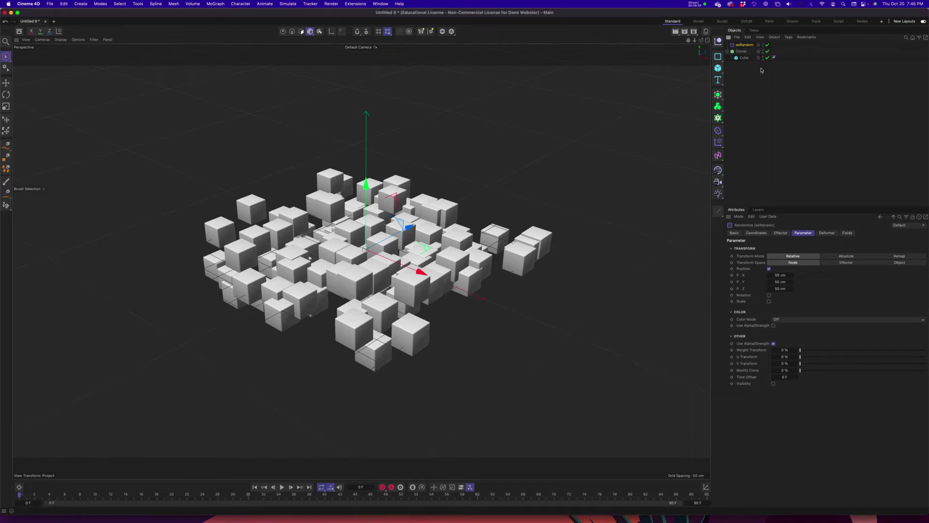
- Remove the exRandom effector from the cloner's effectors list
{"action": "left_click", "coordinate": [742, 51]}
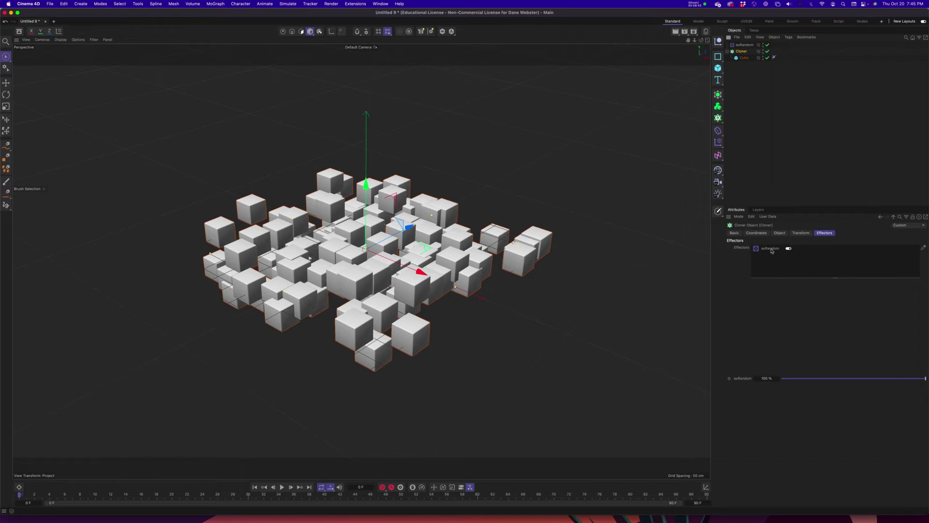
{"action": "left_click", "coordinate": [771, 248]}
{"action": "key", "text": "Delete"}
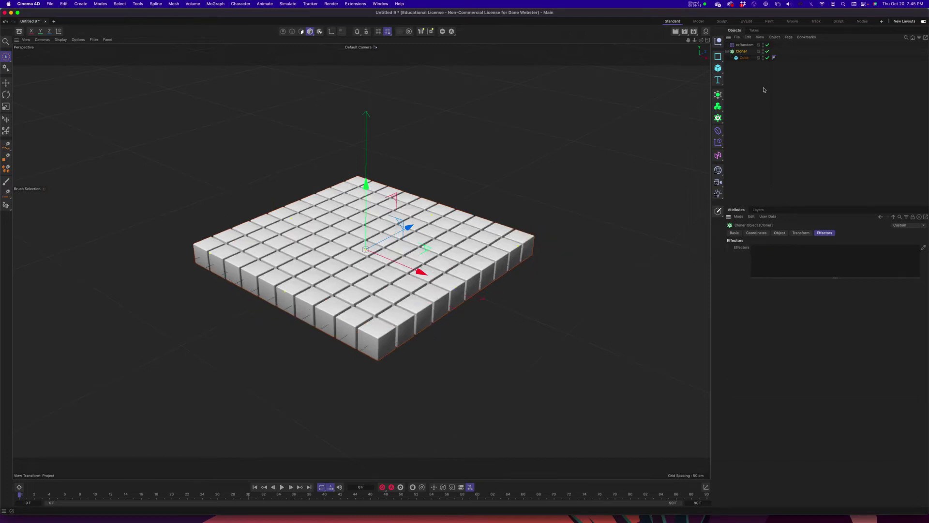
{"action": "left_click", "coordinate": [745, 78]}
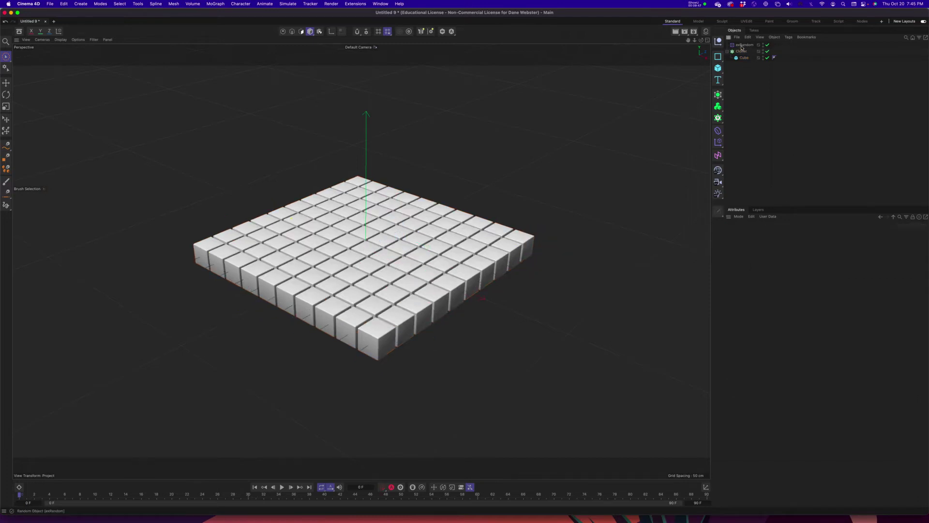
{"action": "left_click", "coordinate": [747, 52]}
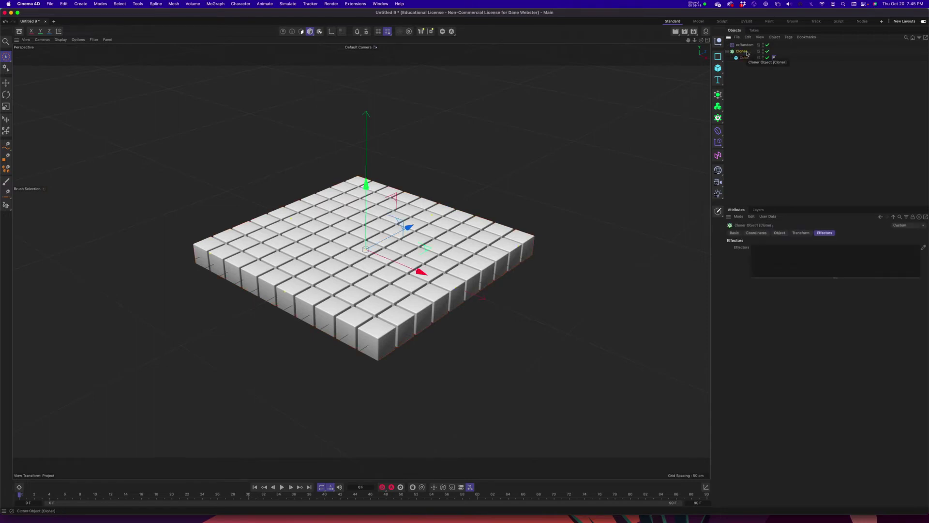
{"action": "left_click", "coordinate": [745, 73]}
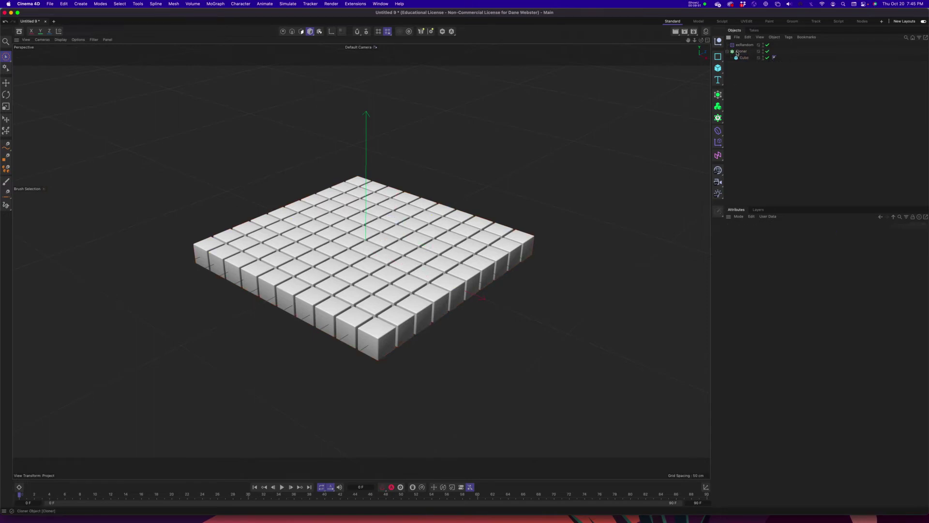
- Assign the exRandom effector to the cloner's effectors list again
{"action": "left_click", "coordinate": [718, 143]}
{"action": "left_click", "coordinate": [741, 52]}
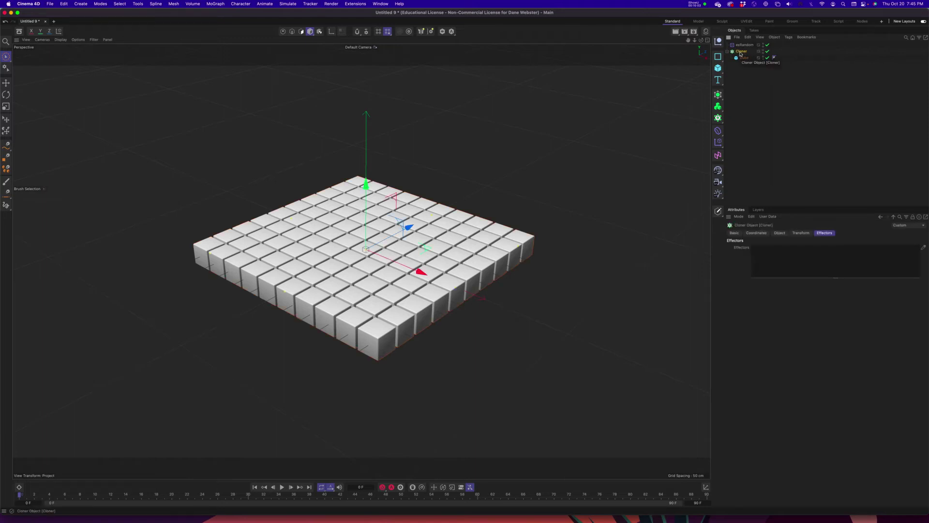
{"action": "left_click_drag", "start_coordinate": [745, 45], "coordinate": [778, 257]}
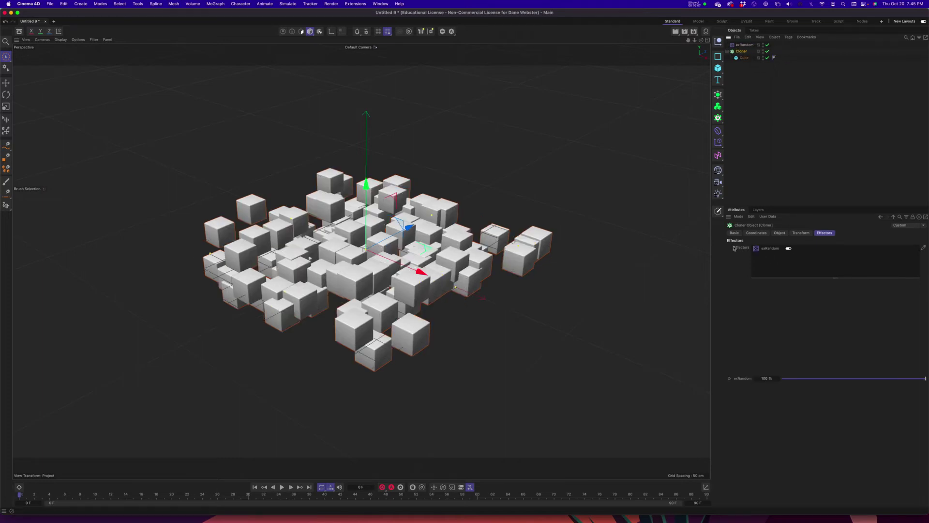
{"action": "left_click_drag", "start_coordinate": [490, 321], "coordinate": [426, 319], "text": "alt"}
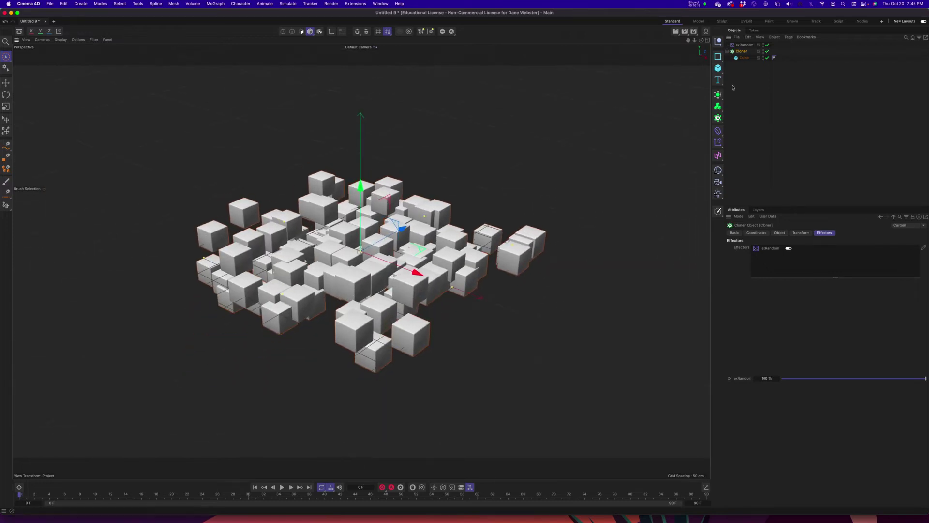
- Switch off the exRandom effector's position randomization and enable Scale with Uniform Scale
{"action": "left_click", "coordinate": [744, 47]}
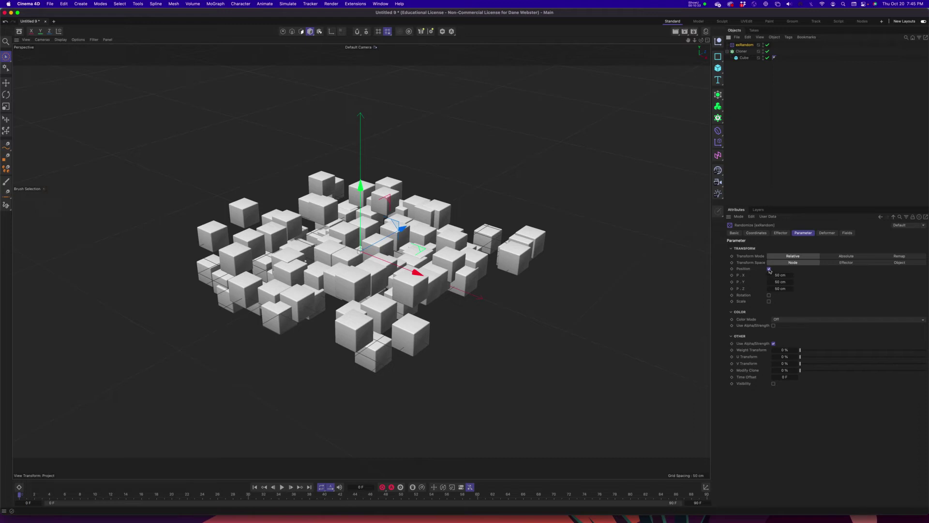
{"action": "left_click", "coordinate": [769, 270]}
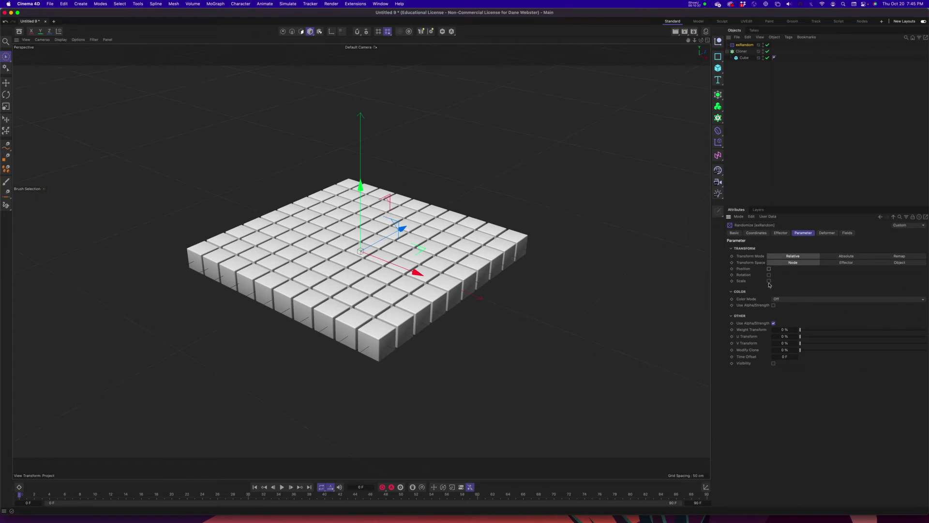
{"action": "left_click", "coordinate": [770, 281]}
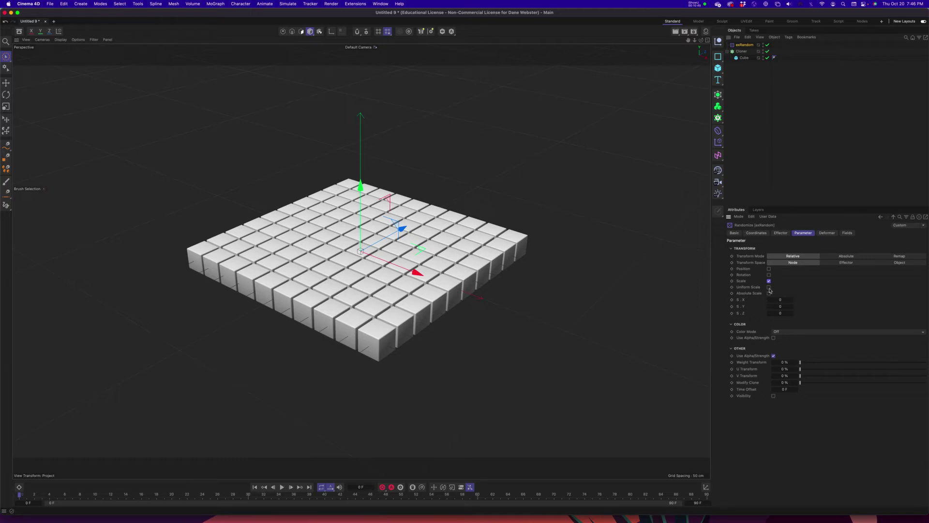
{"action": "left_click", "coordinate": [769, 288]}
- Try a random uniform scale on the cubes and reset the scale value to 0
{"action": "left_click_drag", "start_coordinate": [780, 301], "coordinate": [781, 300]}
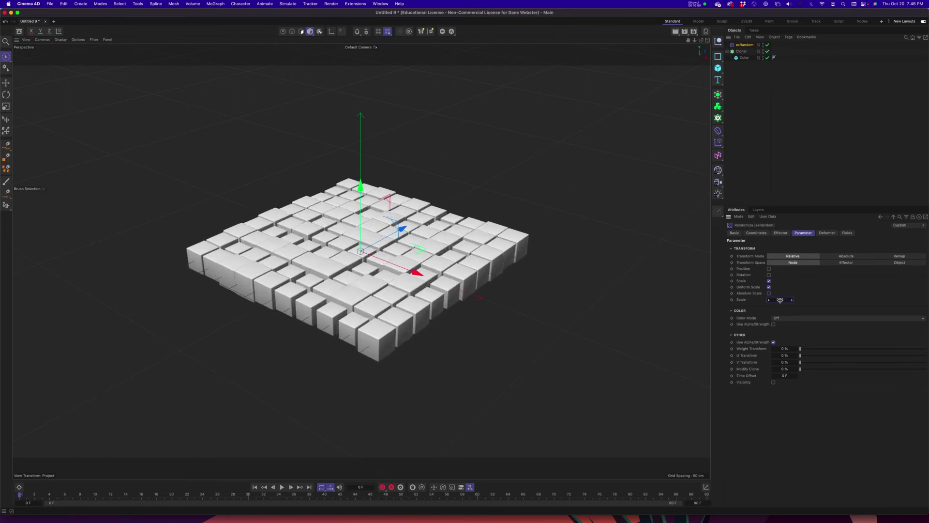
{"action": "double_click", "coordinate": [781, 300]}
{"action": "type", "text": "0"}
{"action": "key", "text": "Return"}
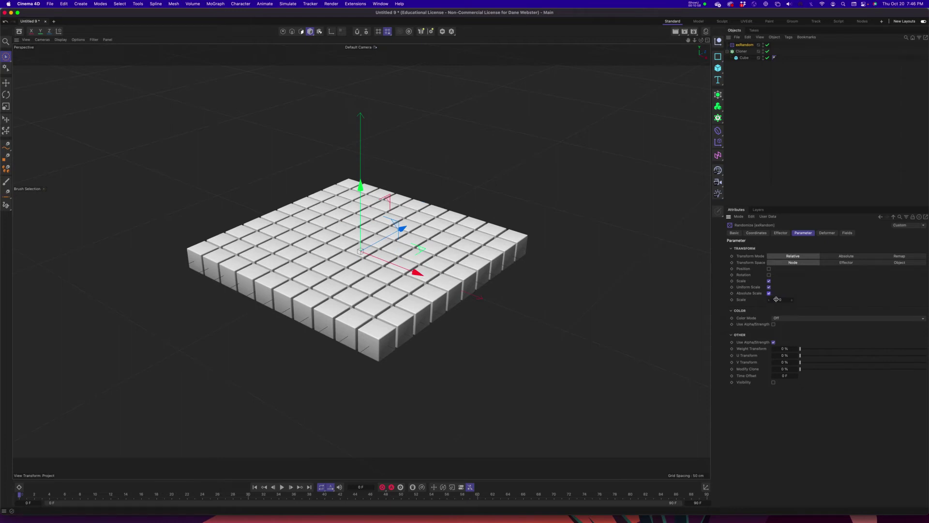
- Enable Absolute Scale on the exRandom effector and lower the uniform scale to -1.11 to shrink the cubes randomly
{"action": "left_click_drag", "start_coordinate": [778, 300], "coordinate": [777, 299]}
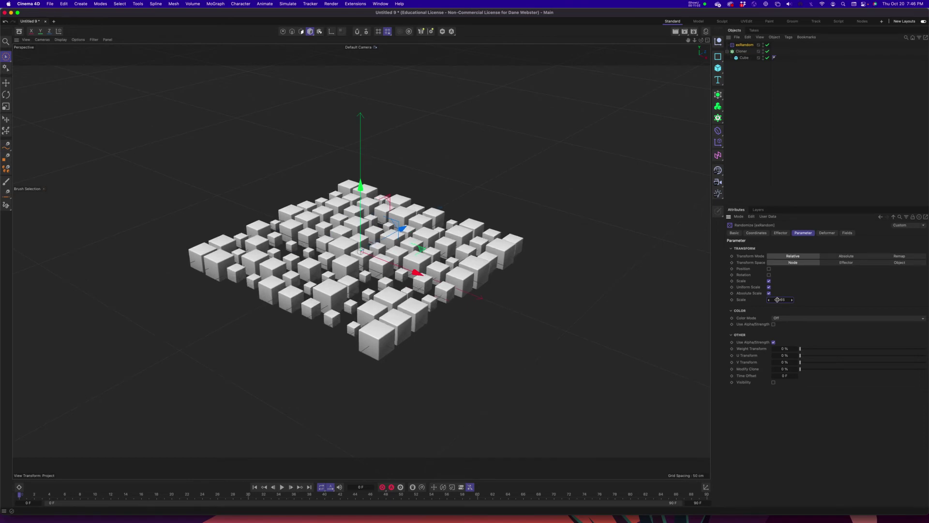
{"action": "left_click_drag", "start_coordinate": [777, 299], "coordinate": [772, 298]}
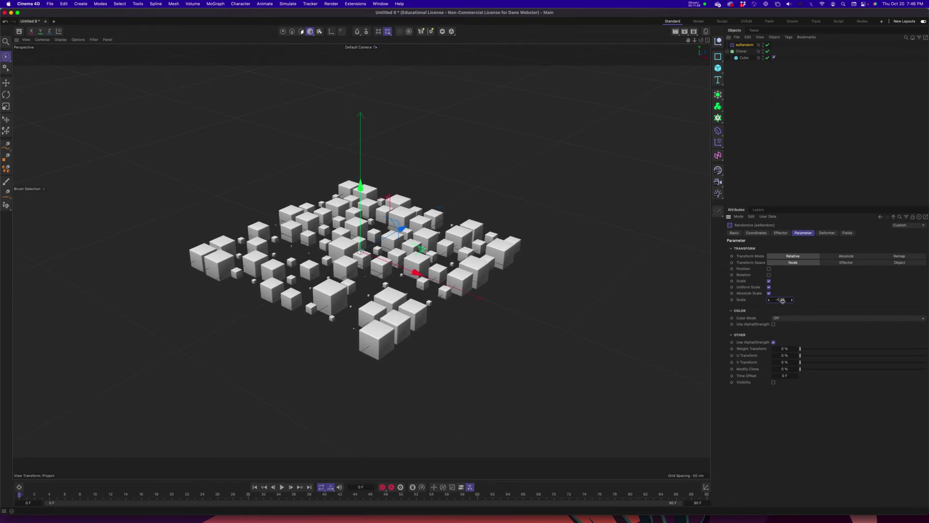
{"action": "left_click_drag", "start_coordinate": [783, 300], "coordinate": [770, 301]}
{"action": "left_click", "coordinate": [769, 293]}
{"action": "left_click", "coordinate": [769, 293]}
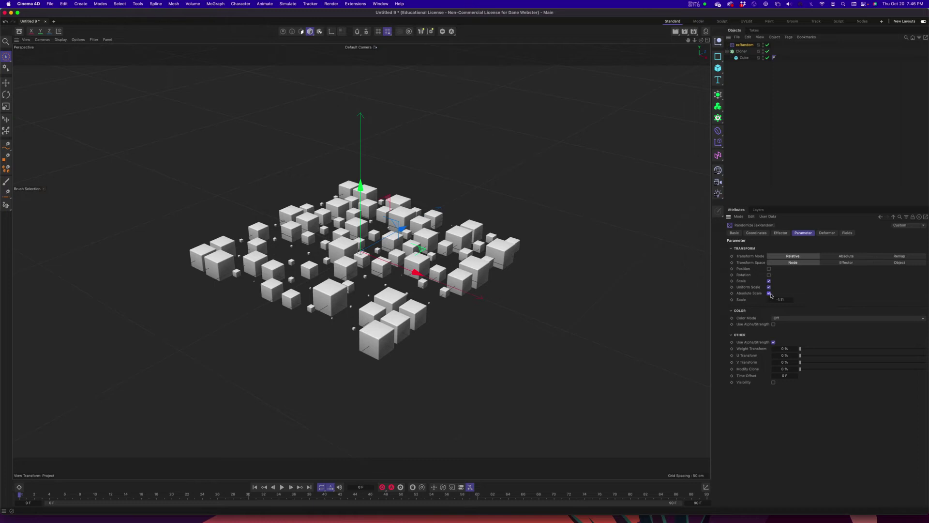
- Turn off Absolute Scale and Uniform Scale, and set the effector's Y scale to 0.62, checking it in the four-view layout
{"action": "left_click", "coordinate": [769, 294]}
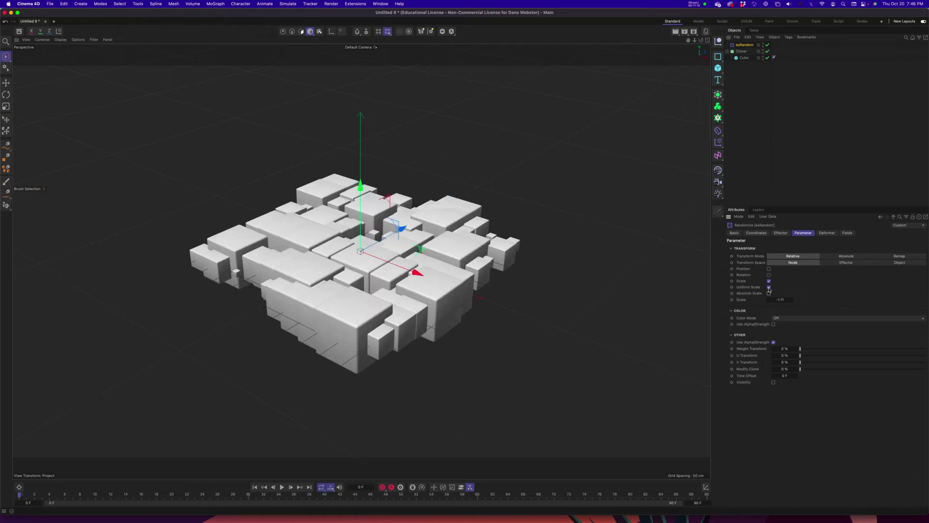
{"action": "left_click", "coordinate": [769, 287]}
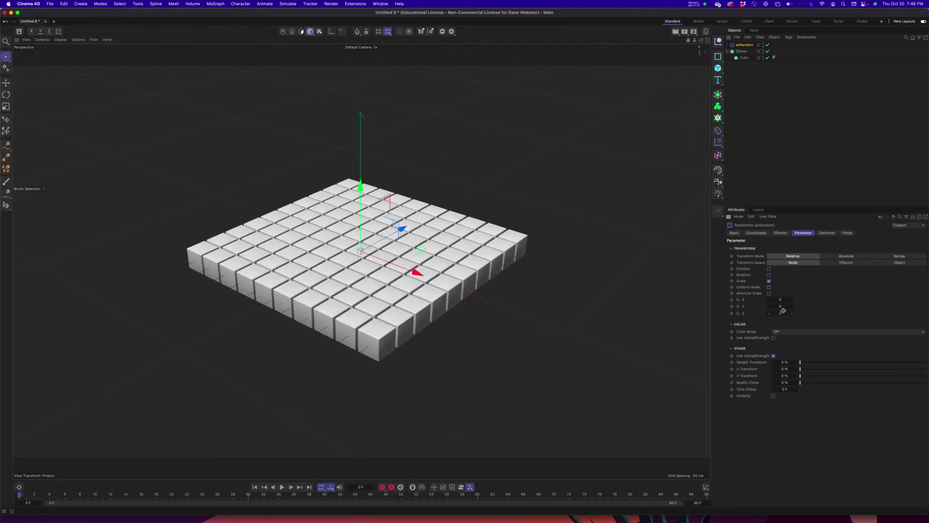
{"action": "left_click_drag", "start_coordinate": [781, 307], "coordinate": [781, 306]}
{"action": "left_click_drag", "start_coordinate": [426, 271], "coordinate": [392, 274], "text": "alt"}
{"action": "middle_click", "coordinate": [504, 302]}
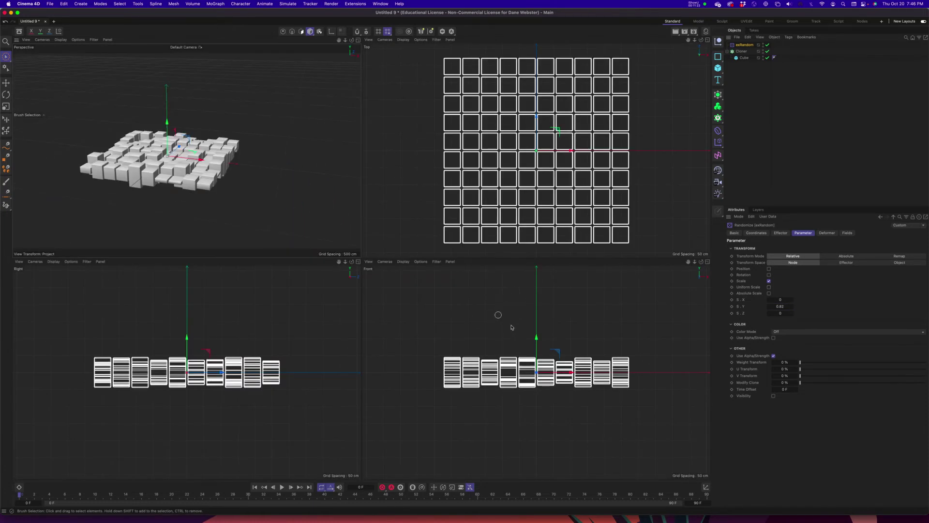
- Reset the effector's Y scale to 0 and raise it to 0.65, comparing the cube heights in the views
{"action": "left_click", "coordinate": [780, 307]}
{"action": "type", "text": "0"}
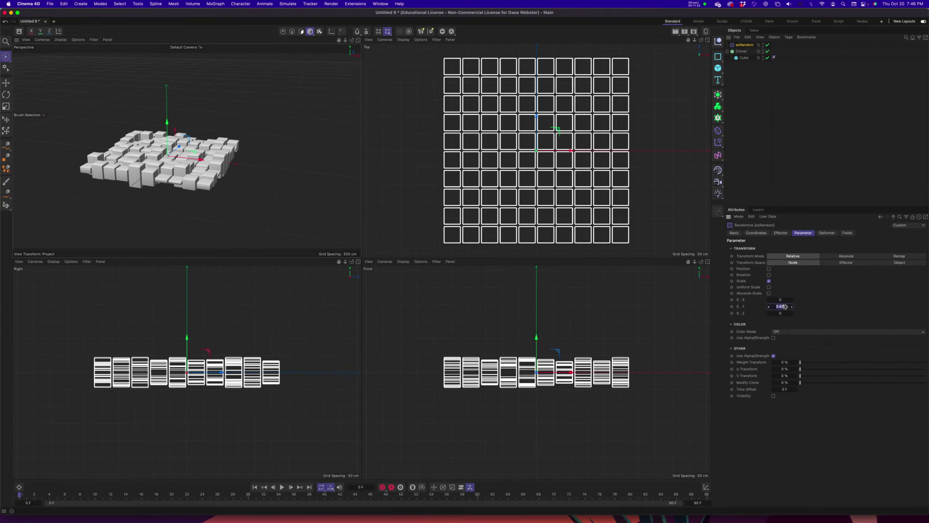
{"action": "key", "text": "Tab"}
{"action": "scroll", "coordinate": [513, 390], "scroll_direction": "up", "scroll_amount": 2}
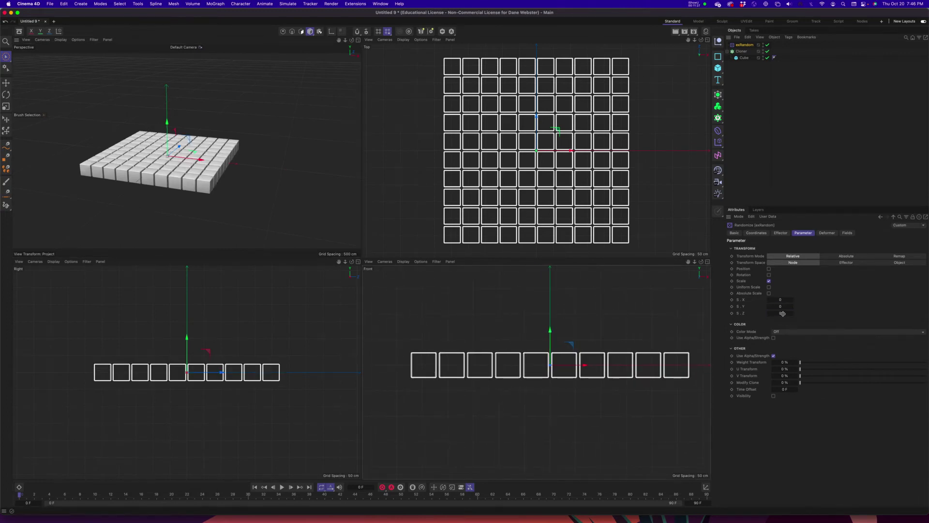
{"action": "left_click_drag", "start_coordinate": [781, 307], "coordinate": [781, 306]}
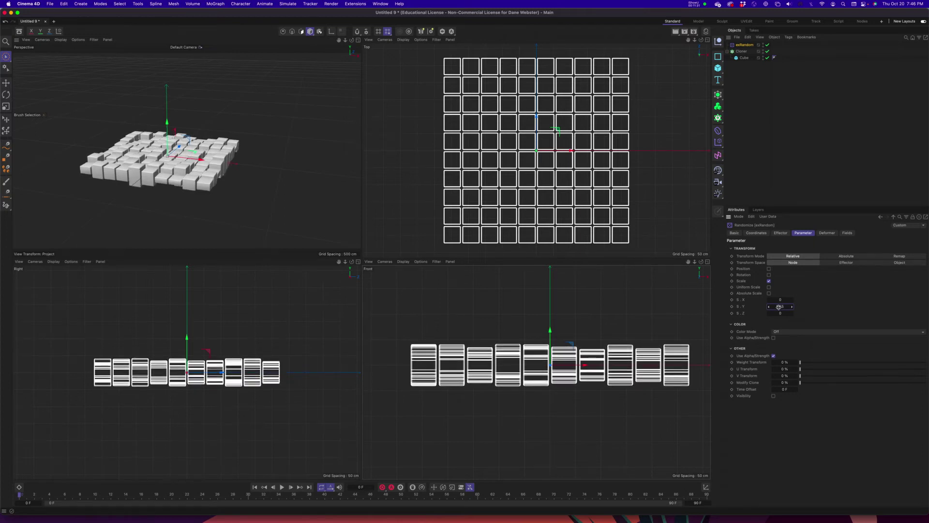
{"action": "scroll", "coordinate": [177, 165], "scroll_direction": "up", "scroll_amount": 5}
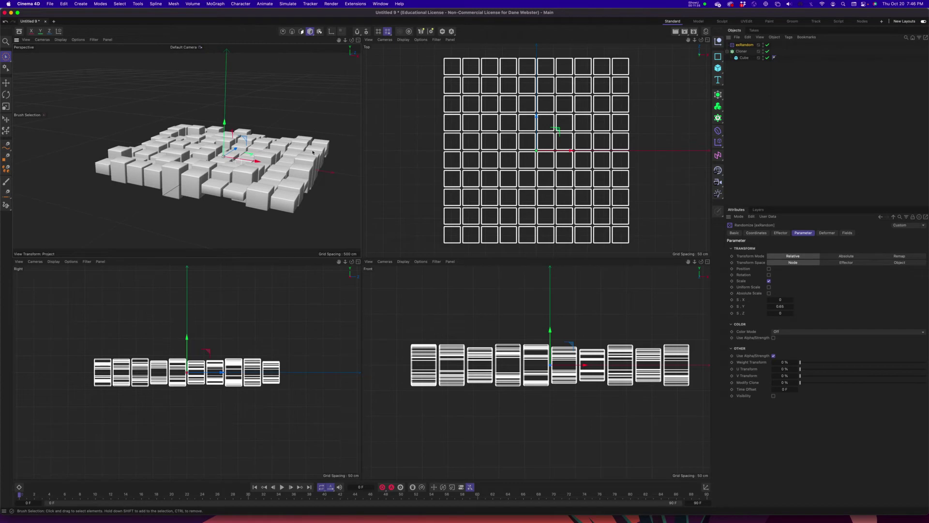
- Check the cube's object properties and set the exRandom effector's Y scale to 0
{"action": "left_click", "coordinate": [744, 58]}
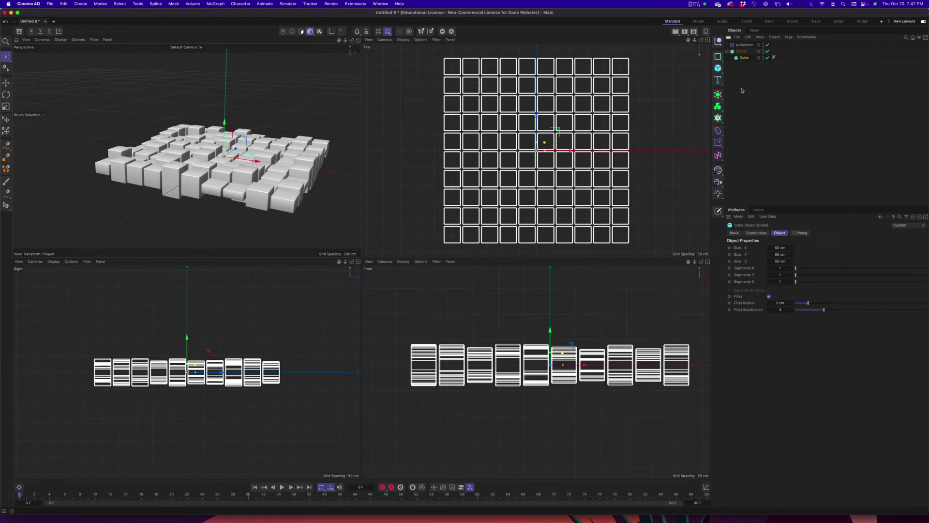
{"action": "left_click", "coordinate": [745, 44]}
{"action": "left_click", "coordinate": [785, 306]}
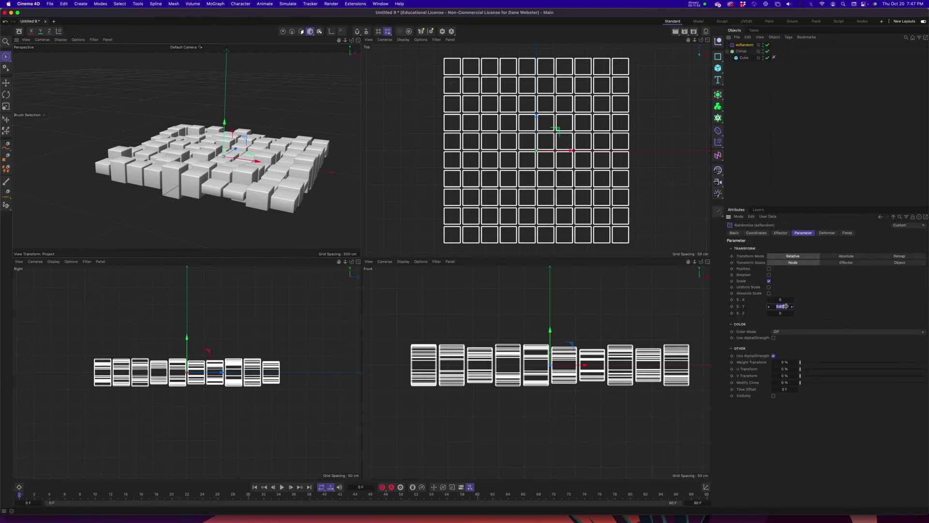
{"action": "type", "text": "0"}
{"action": "key", "text": "Tab"}
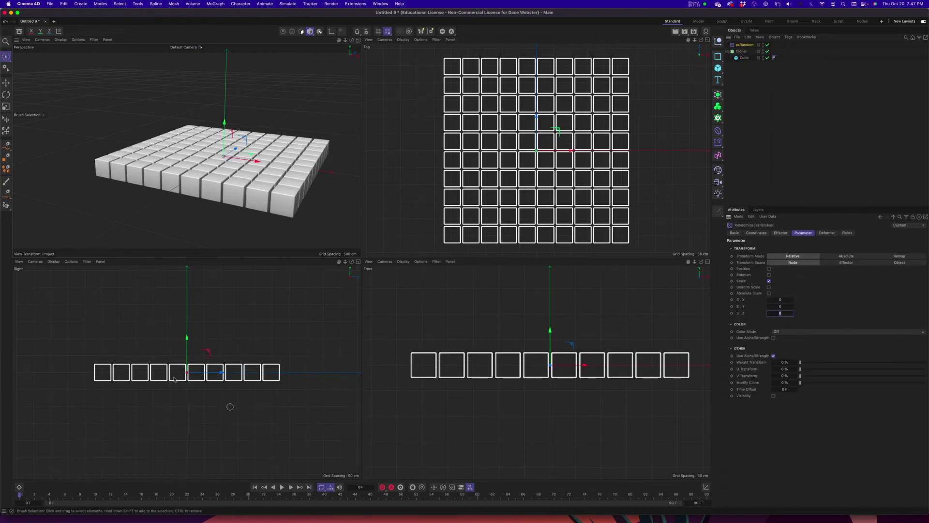
- Disable the cloner and set the single cube's Y position to 25 cm so its base sits on the ground line
{"action": "scroll", "coordinate": [174, 379], "scroll_direction": "up", "scroll_amount": 5}
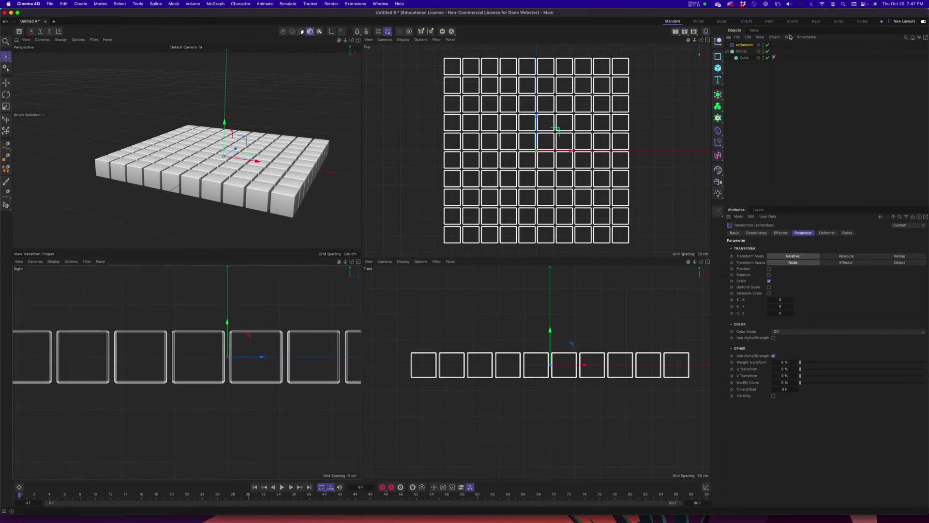
{"action": "left_click", "coordinate": [768, 51]}
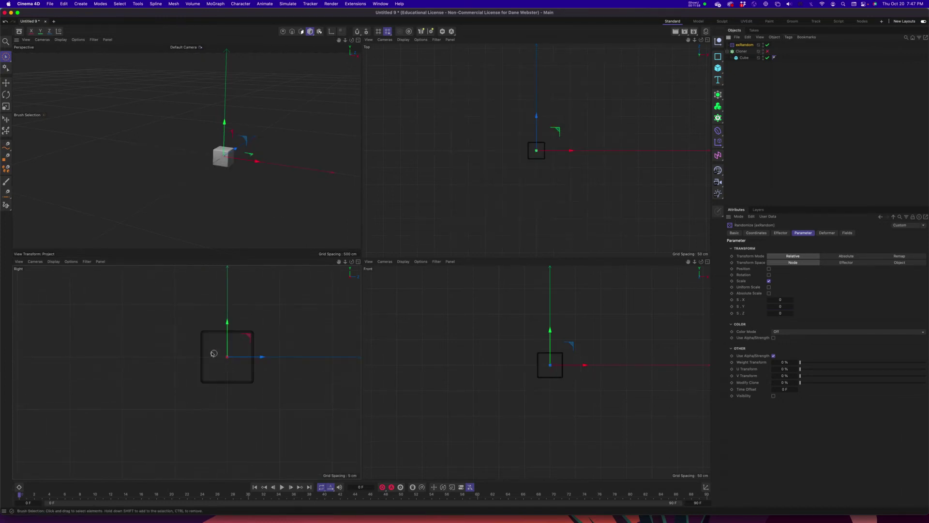
{"action": "scroll", "coordinate": [217, 354], "scroll_direction": "up", "scroll_amount": 3}
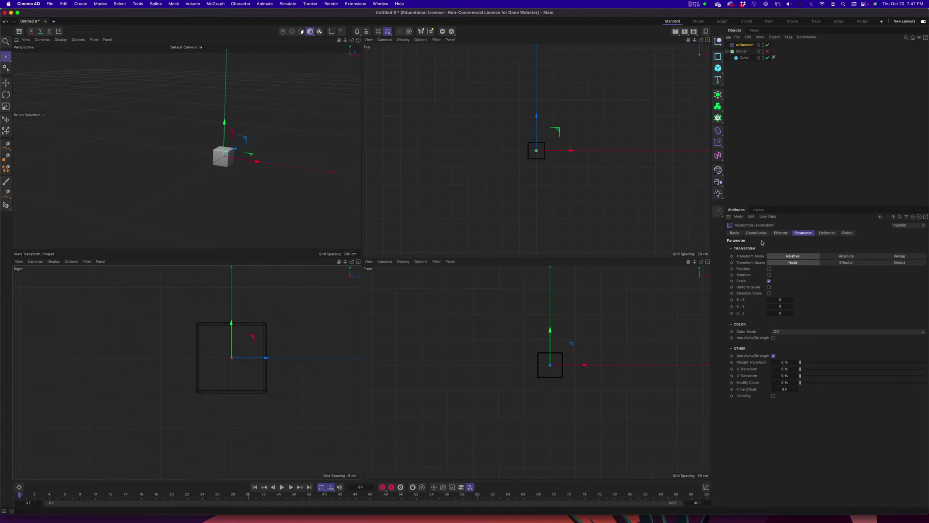
{"action": "left_click", "coordinate": [744, 57]}
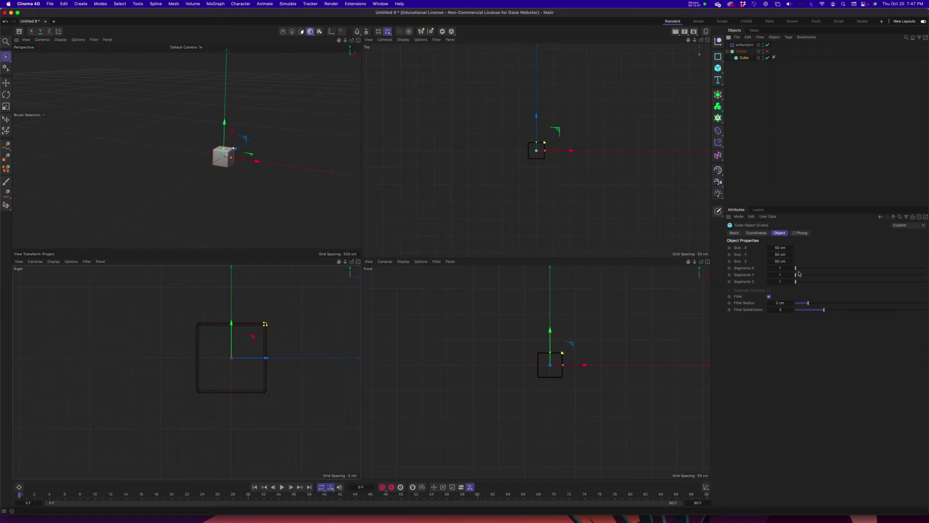
{"action": "left_click", "coordinate": [756, 234]}
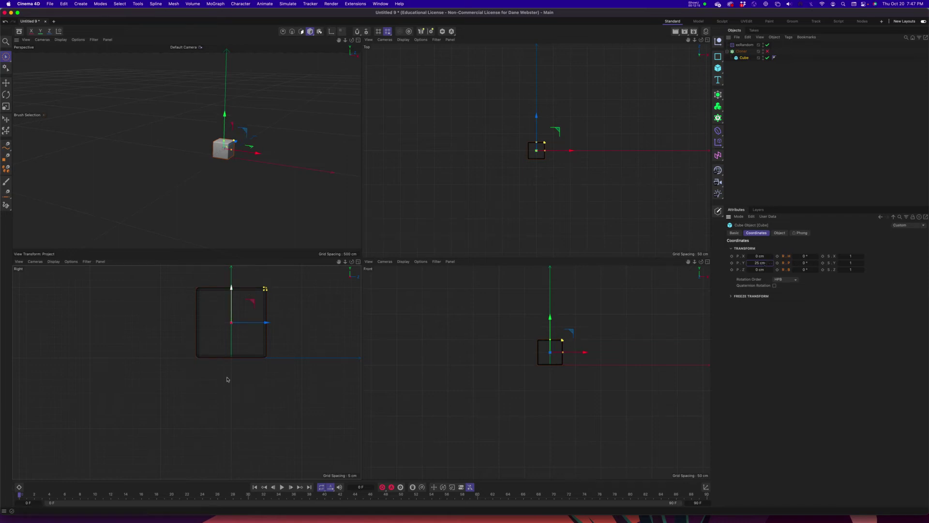
- Create a null inside the cloner and make the cube a child of that null
{"action": "left_click", "coordinate": [718, 42]}
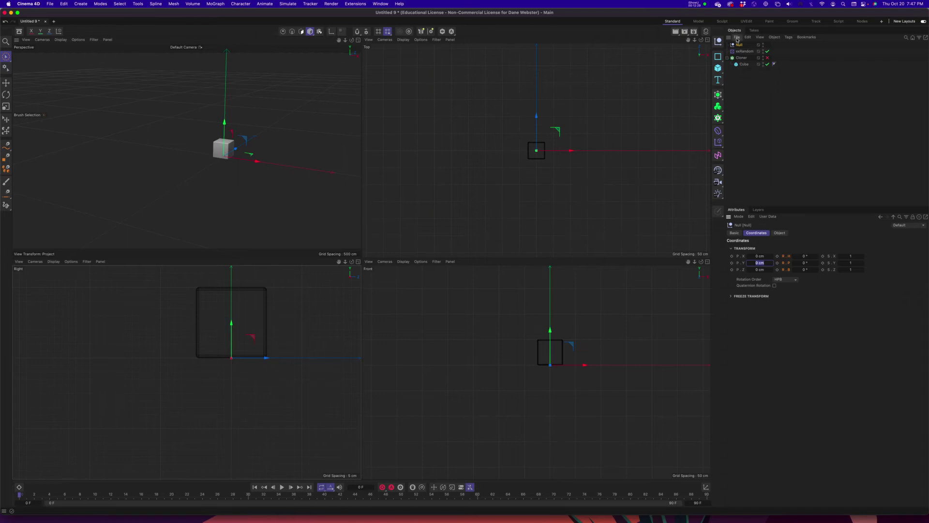
{"action": "left_click_drag", "start_coordinate": [740, 46], "coordinate": [740, 63]}
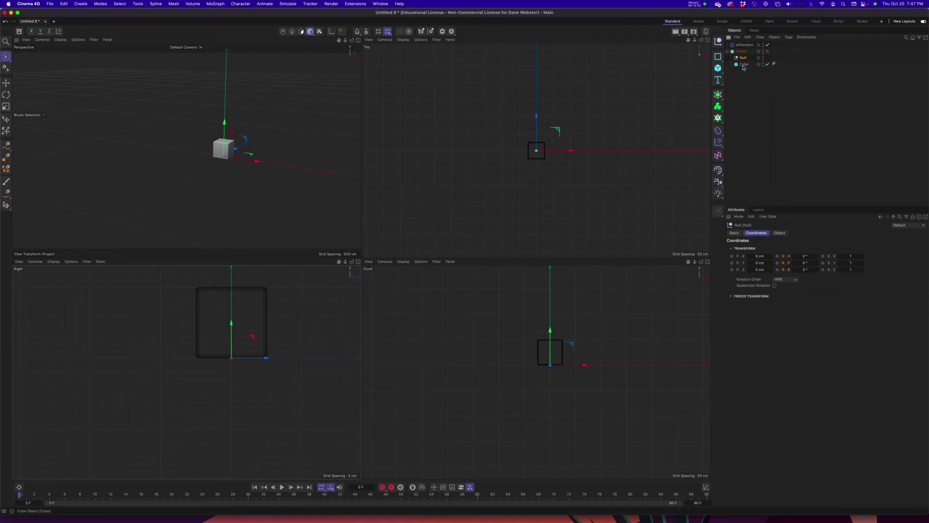
{"action": "left_click_drag", "start_coordinate": [742, 66], "coordinate": [743, 58]}
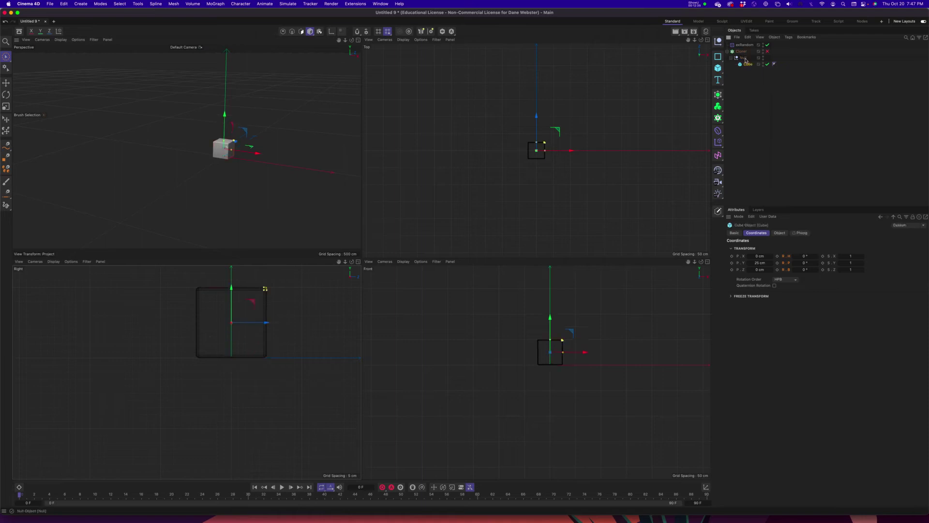
{"action": "left_click", "coordinate": [743, 58]}
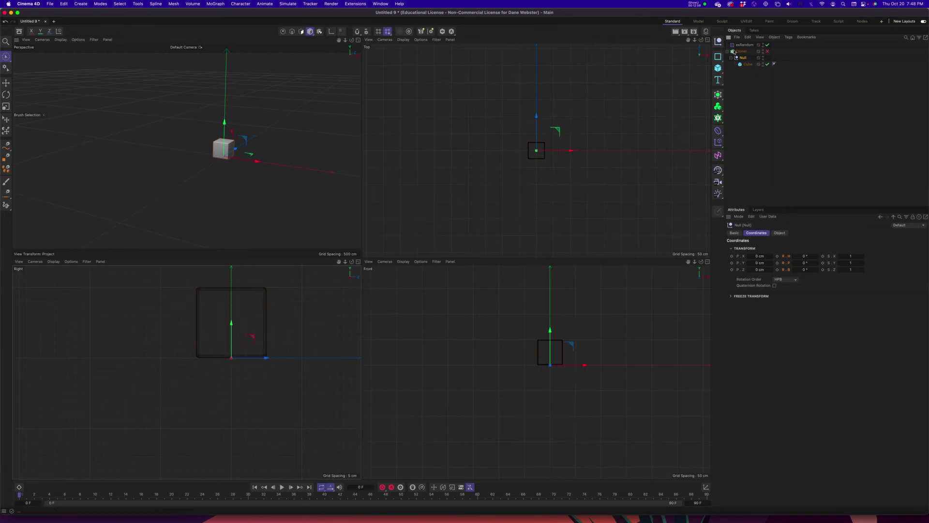
- Re-enable the cloner and set the exRandom effector's Y scale to 0.79, checking the cube bases from ground level
{"action": "left_click", "coordinate": [768, 51]}
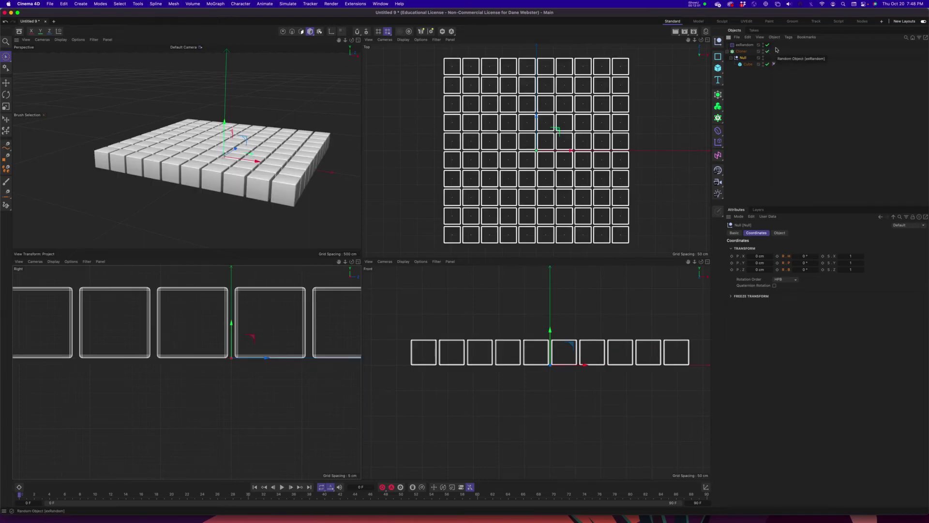
{"action": "left_click", "coordinate": [746, 45]}
{"action": "left_click_drag", "start_coordinate": [778, 371], "coordinate": [778, 371]}
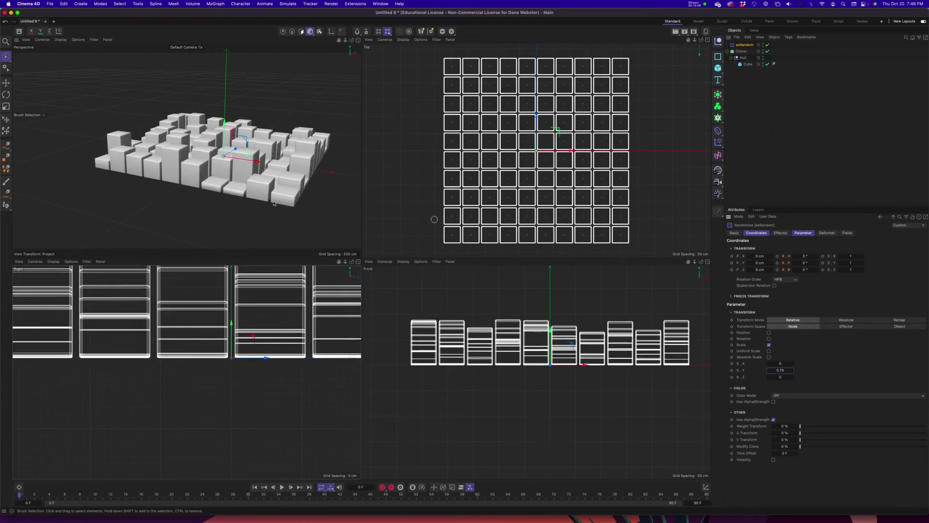
{"action": "scroll", "coordinate": [261, 200], "scroll_direction": "down", "scroll_amount": 3}
{"action": "scroll", "coordinate": [259, 199], "scroll_direction": "up", "scroll_amount": 2}
{"action": "left_click_drag", "start_coordinate": [259, 198], "coordinate": [243, 140], "text": "alt"}
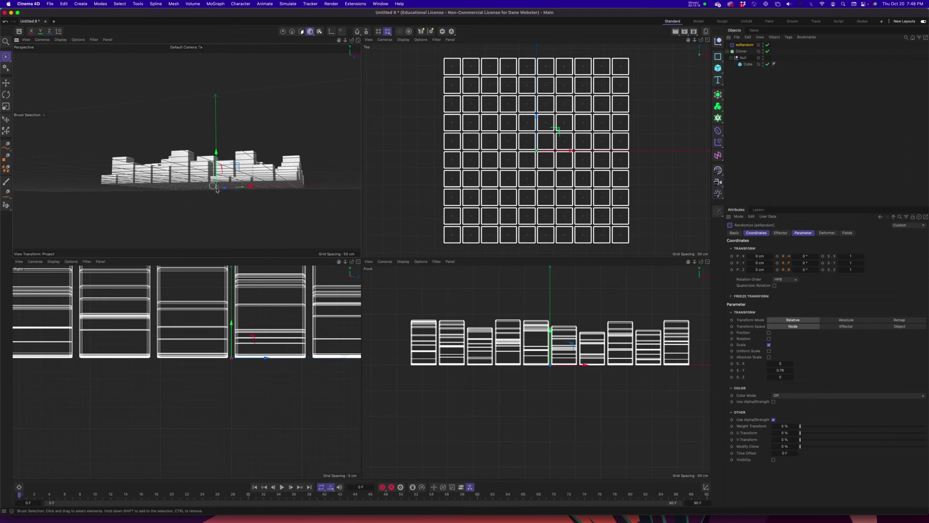
- Raise the exRandom effector's Y scale to 0.94 and inspect the grid in the enlarged perspective view
{"action": "left_click", "coordinate": [743, 58]}
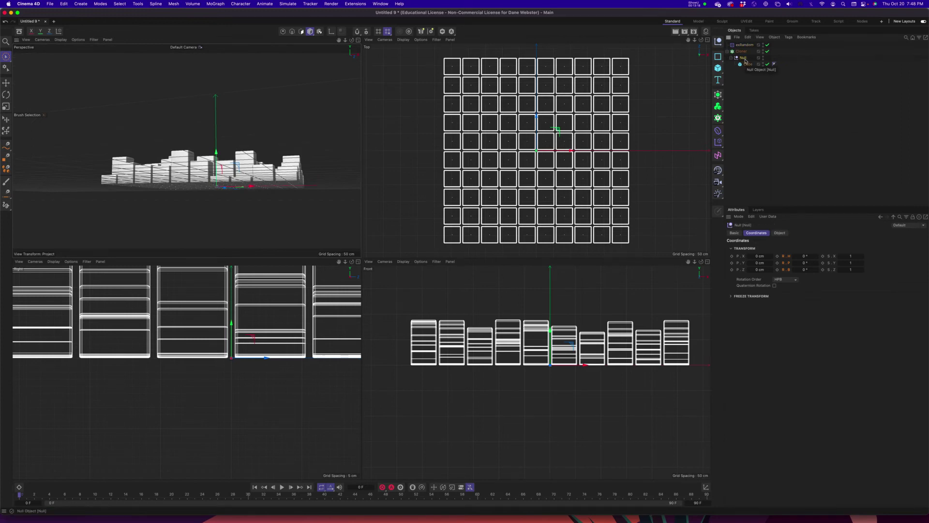
{"action": "left_click_drag", "start_coordinate": [312, 136], "coordinate": [240, 179], "text": "alt"}
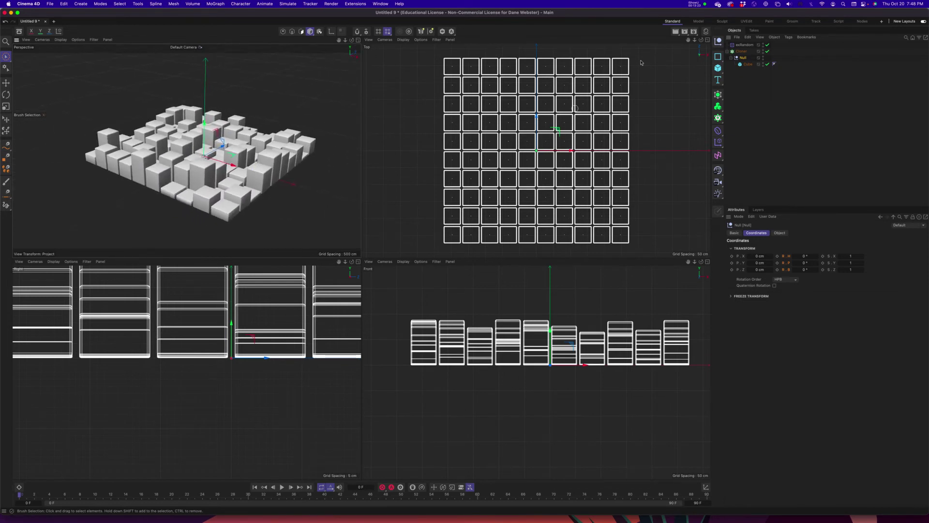
{"action": "left_click", "coordinate": [748, 45]}
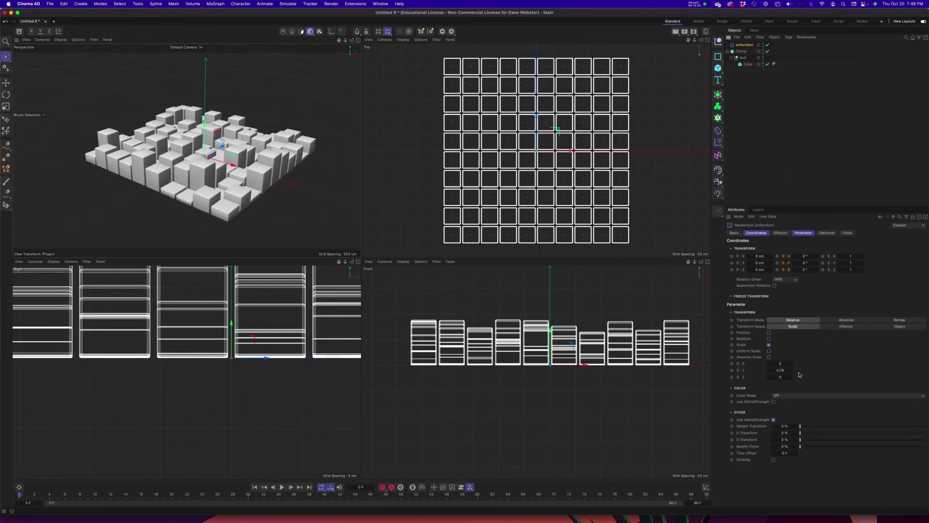
{"action": "left_click_drag", "start_coordinate": [784, 371], "coordinate": [779, 372]}
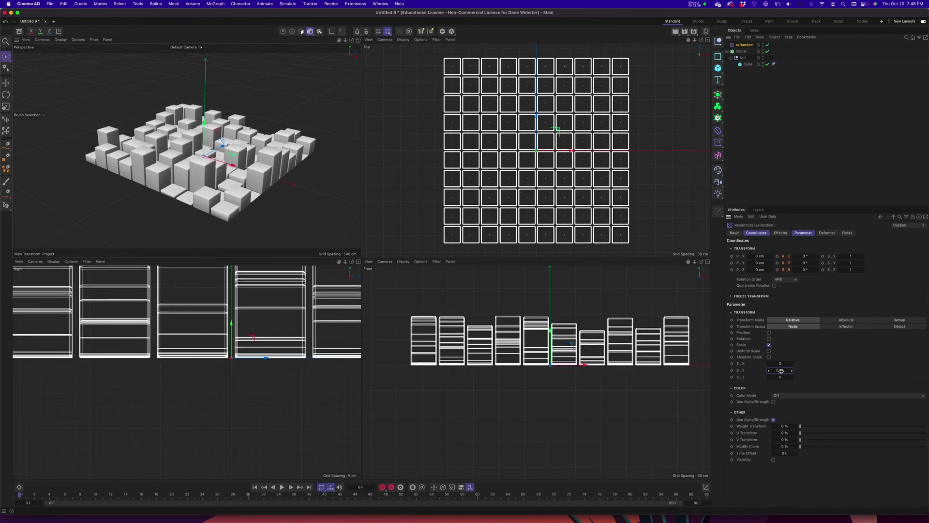
{"action": "left_click_drag", "start_coordinate": [234, 144], "coordinate": [234, 169], "text": "alt"}
{"action": "left_click_drag", "start_coordinate": [219, 150], "coordinate": [222, 148], "text": "alt"}
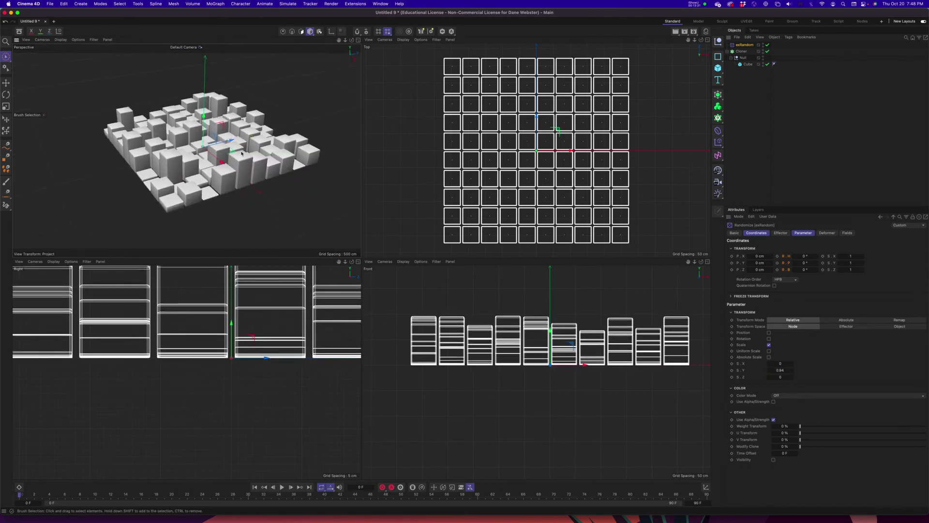
{"action": "middle_click", "coordinate": [223, 148]}
{"action": "mouse_move", "coordinate": [412, 271]}
{"action": "left_mouse_down", "text": "alt"}
{"action": "mouse_move", "coordinate": [447, 266]}
{"action": "mouse_move", "coordinate": [421, 304]}
{"action": "mouse_move", "coordinate": [439, 296]}
{"action": "left_mouse_up", "text": "alt"}
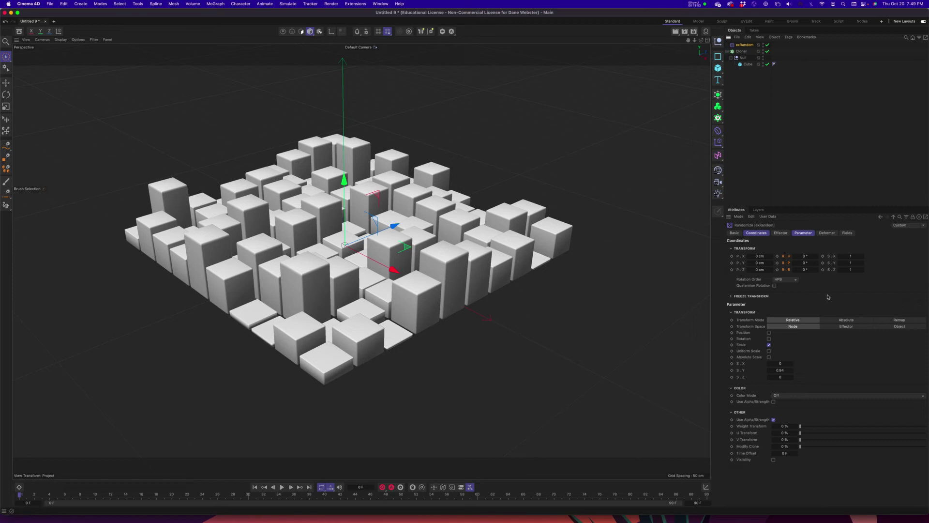
- Review the exRandom effector's settings and add a Linear Field to its fields
{"action": "left_click", "coordinate": [782, 233]}
{"action": "left_click", "coordinate": [802, 234]}
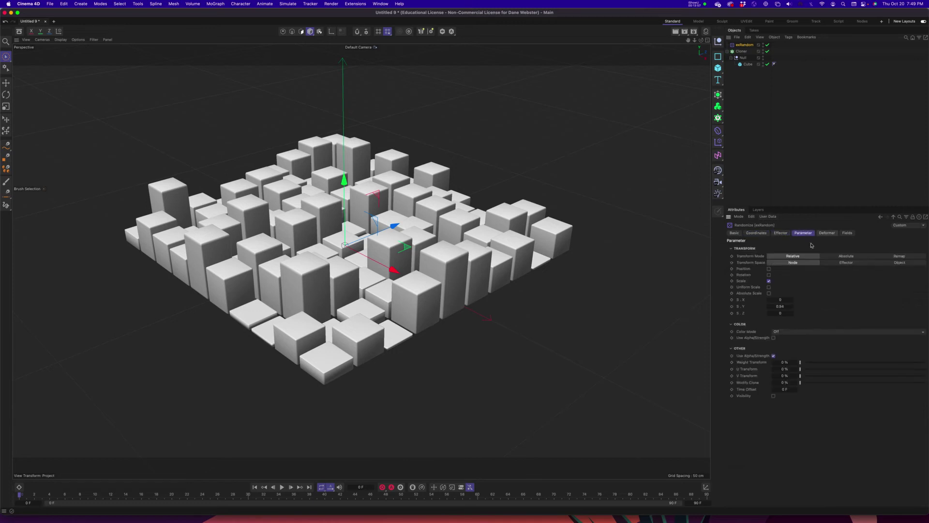
{"action": "left_click", "coordinate": [782, 233]}
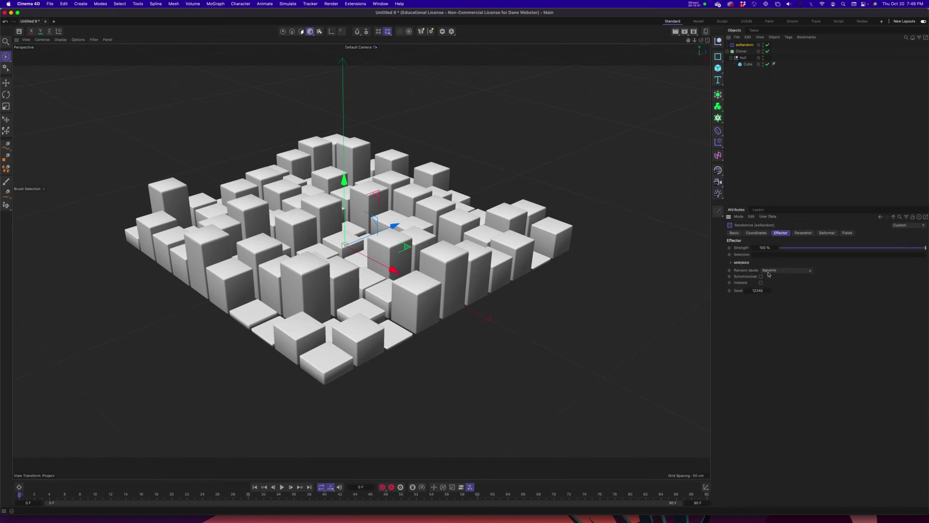
{"action": "left_click", "coordinate": [803, 234]}
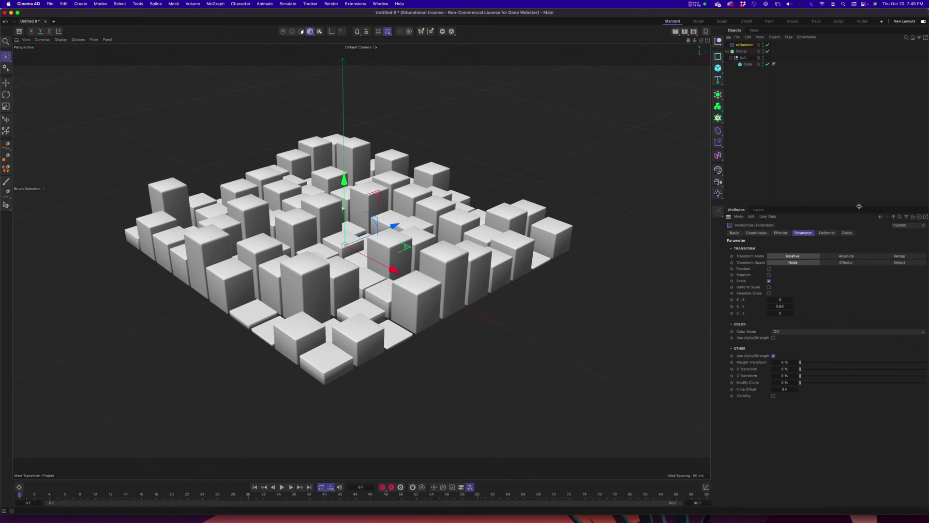
{"action": "left_click", "coordinate": [848, 233]}
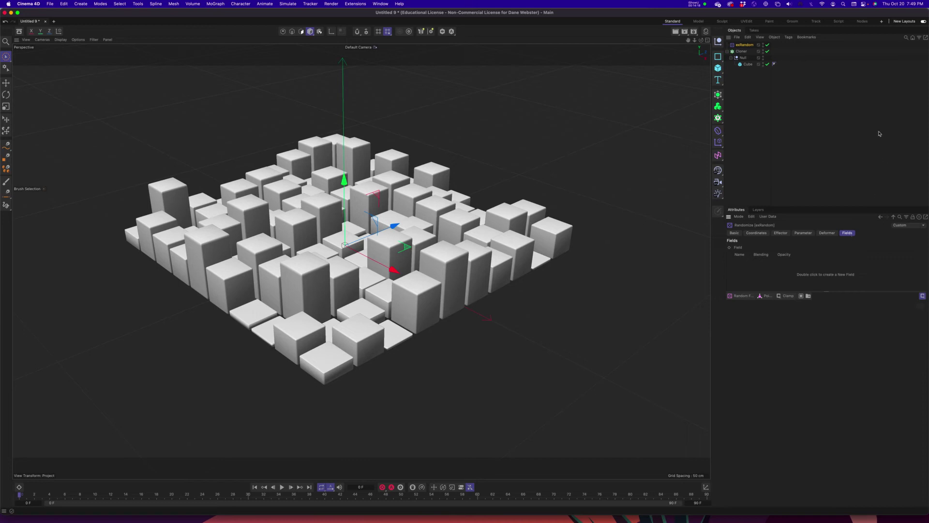
{"action": "left_click", "coordinate": [743, 297]}
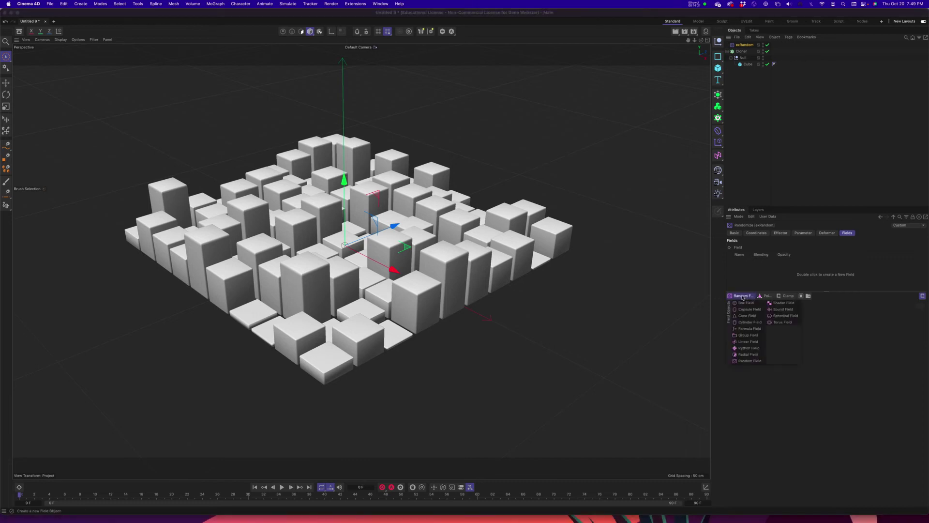
{"action": "left_click", "coordinate": [749, 342]}
{"action": "left_click_drag", "start_coordinate": [248, 262], "coordinate": [408, 270], "text": "alt"}
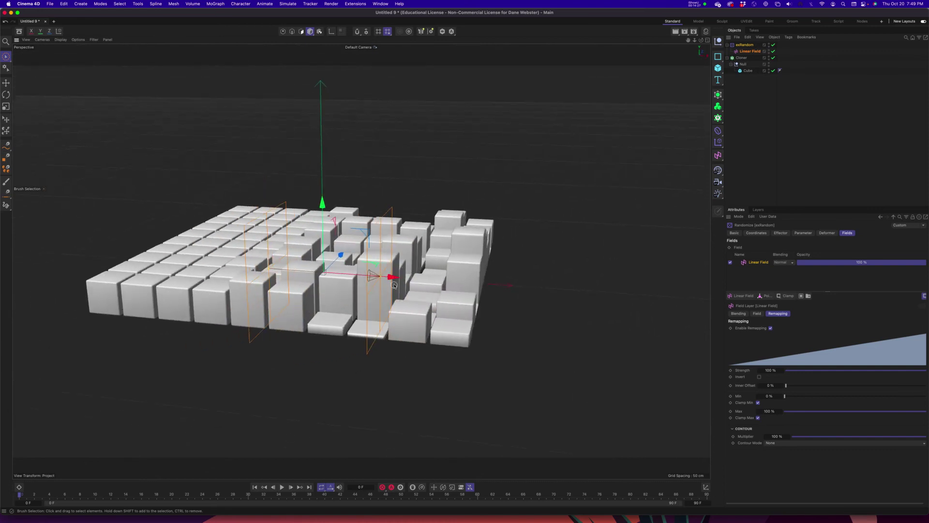
- Raise the Linear Field to about 220 cm above the cube grid and adjust its length with the end handles
{"action": "mouse_move", "coordinate": [393, 280]}
{"action": "left_mouse_down"}
{"action": "mouse_move", "coordinate": [247, 280]}
{"action": "mouse_move", "coordinate": [394, 280]}
{"action": "left_mouse_up"}
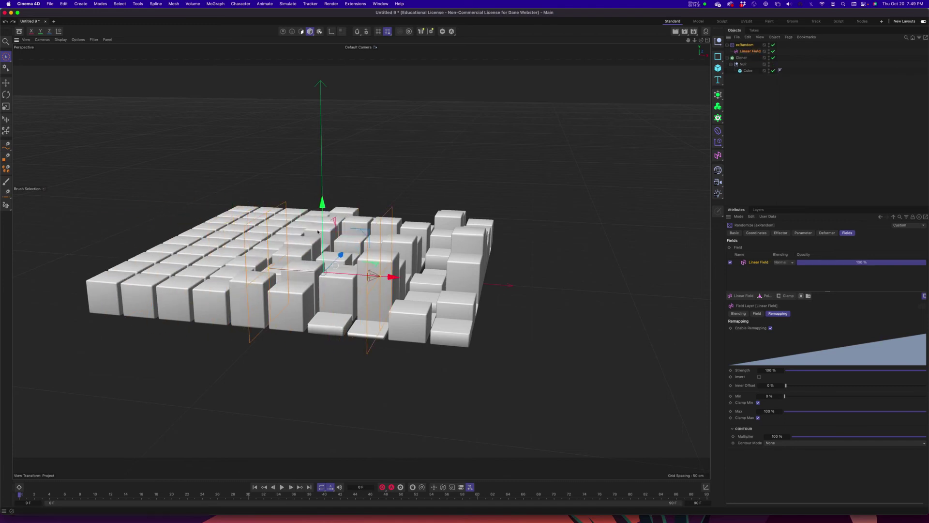
{"action": "left_click_drag", "start_coordinate": [322, 202], "coordinate": [322, 68]}
{"action": "scroll", "coordinate": [365, 174], "scroll_direction": "down", "scroll_amount": 2}
{"action": "left_click_drag", "start_coordinate": [366, 174], "coordinate": [341, 180], "text": "alt"}
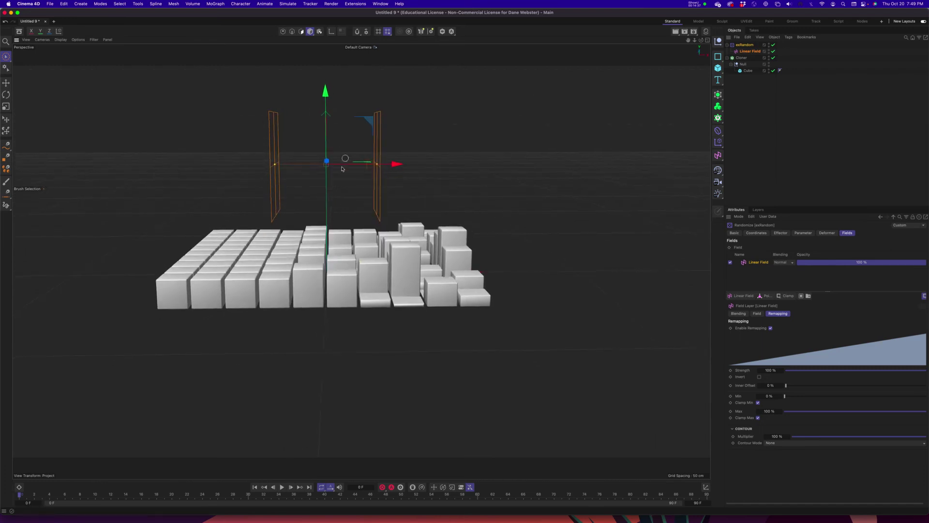
{"action": "left_click_drag", "start_coordinate": [289, 158], "coordinate": [274, 166], "text": "alt"}
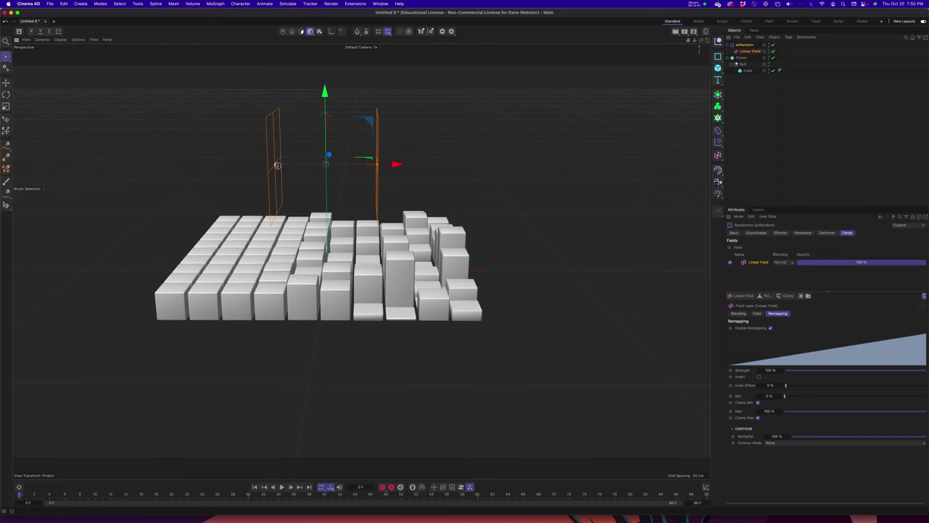
{"action": "left_click_drag", "start_coordinate": [285, 167], "coordinate": [358, 207], "text": "alt"}
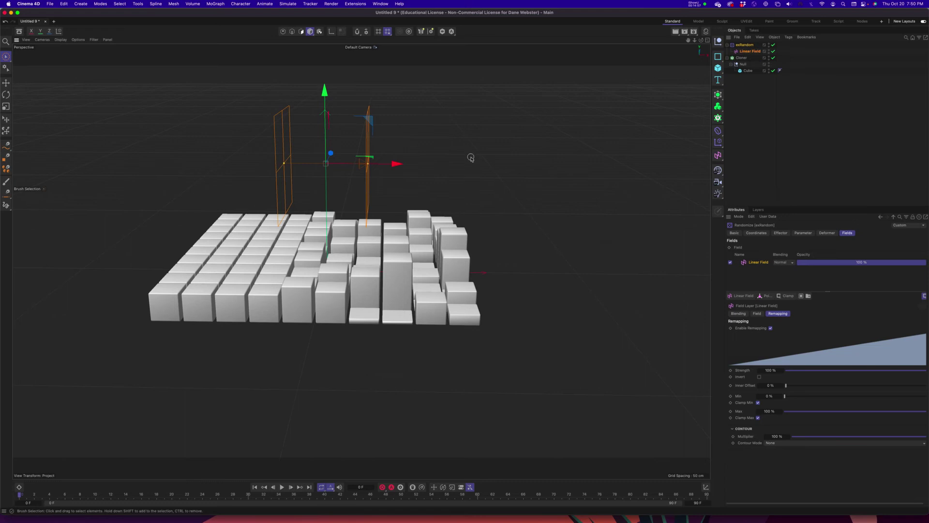
{"action": "left_click_drag", "start_coordinate": [367, 165], "coordinate": [441, 195]}
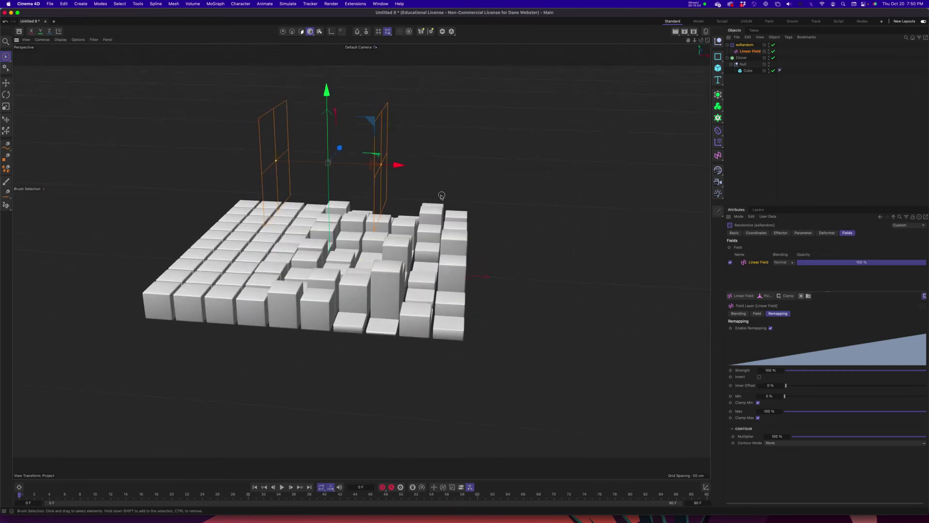
{"action": "left_click_drag", "start_coordinate": [399, 164], "coordinate": [341, 168]}
- Turn on Absolute Scale for the exRandom effector and increase its Y scale
{"action": "left_click", "coordinate": [745, 44]}
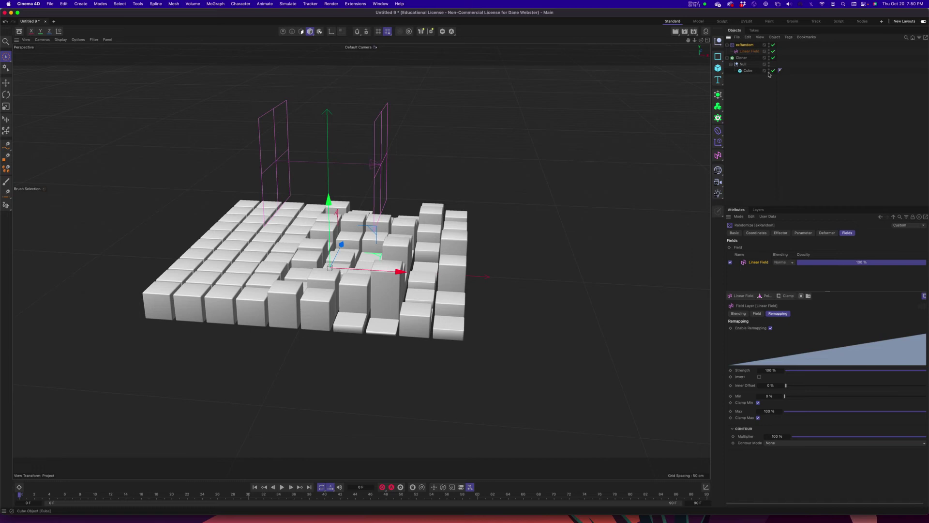
{"action": "left_click", "coordinate": [781, 233]}
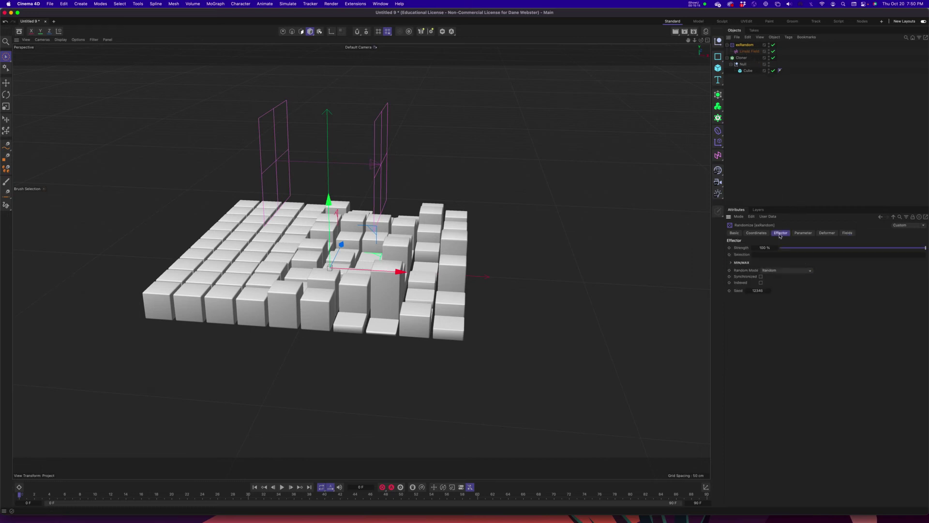
{"action": "left_click", "coordinate": [804, 233]}
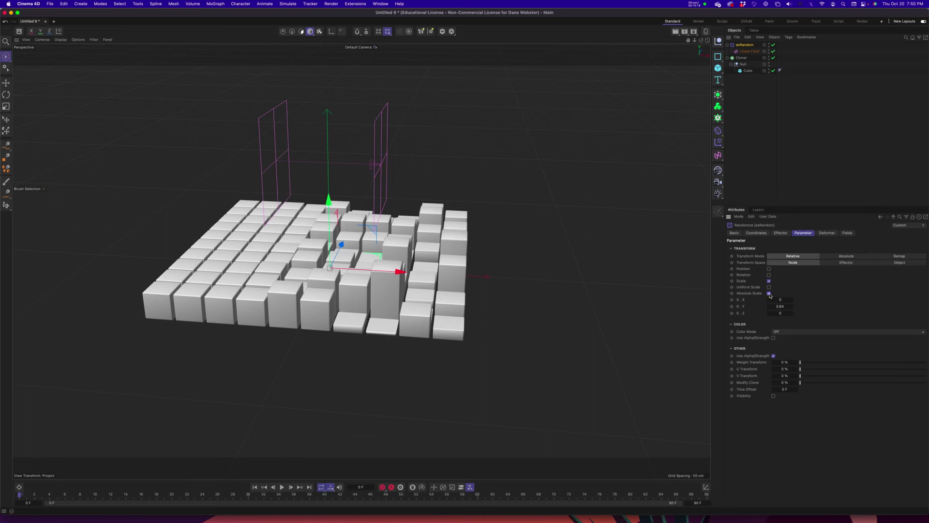
{"action": "left_click_drag", "start_coordinate": [315, 290], "coordinate": [310, 272], "text": "alt"}
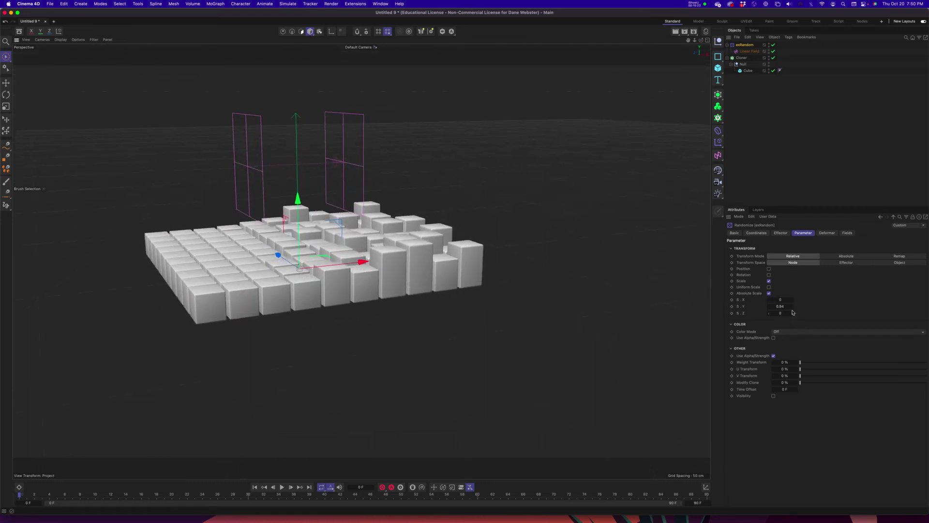
{"action": "left_click_drag", "start_coordinate": [782, 307], "coordinate": [782, 307]}
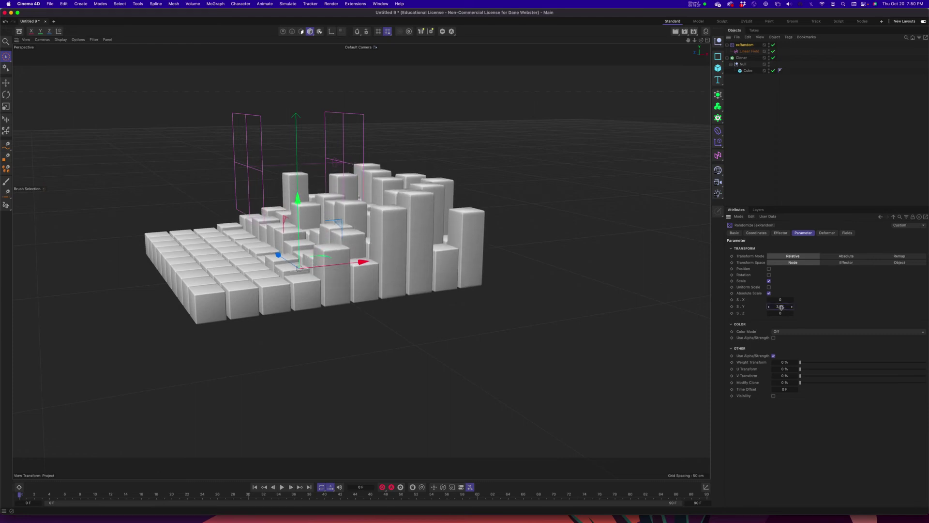
- Compare the cubes with Absolute Scale off and on, leaving it on with the effector's Y scale at 2.17
{"action": "left_click", "coordinate": [769, 294]}
{"action": "left_click", "coordinate": [769, 293]}
{"action": "left_click", "coordinate": [769, 294]}
{"action": "left_click", "coordinate": [769, 294]}
{"action": "left_click", "coordinate": [769, 294]}
{"action": "left_click_drag", "start_coordinate": [780, 307], "coordinate": [780, 307]}
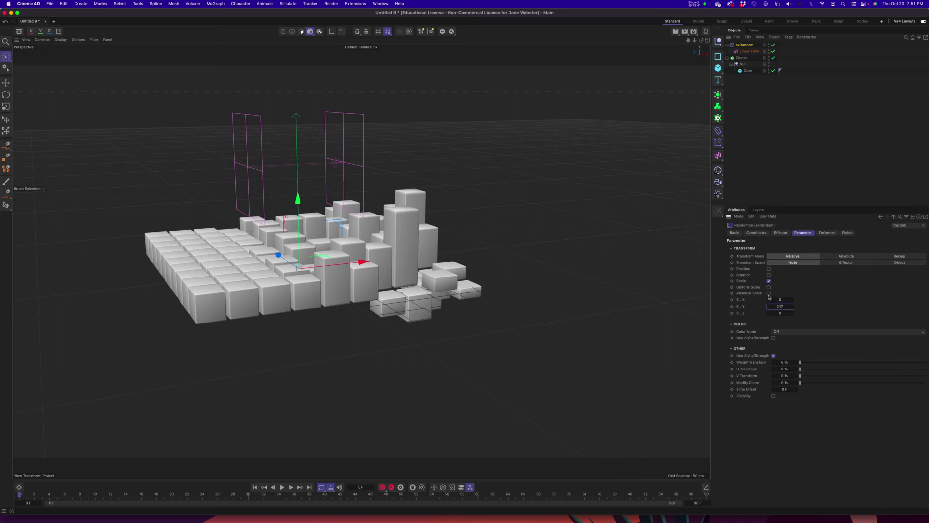
{"action": "left_click", "coordinate": [769, 293]}
{"action": "left_click_drag", "start_coordinate": [470, 194], "coordinate": [406, 166], "text": "alt"}
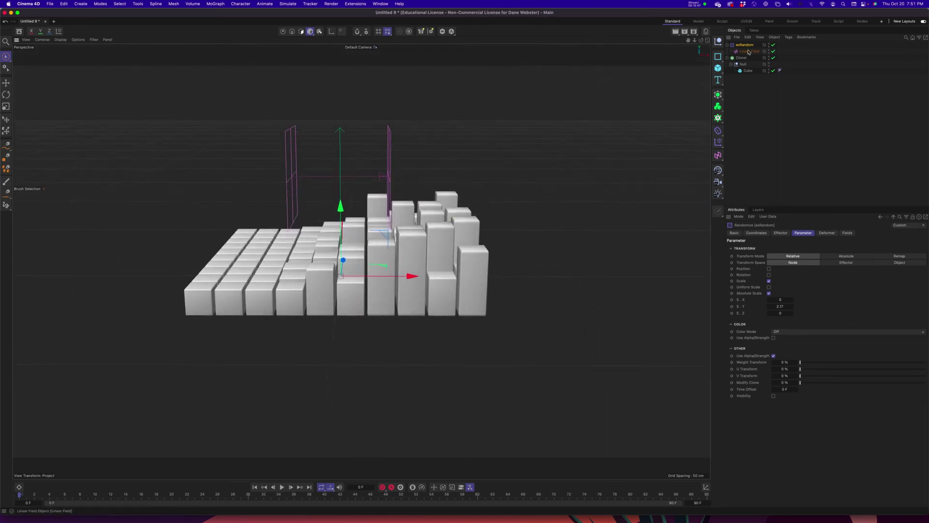
- Move the Linear Field along X past the grid's edge to about 396 cm and keyframe its position at frame 0
{"action": "left_click", "coordinate": [389, 167]}
{"action": "left_click_drag", "start_coordinate": [409, 177], "coordinate": [539, 262]}
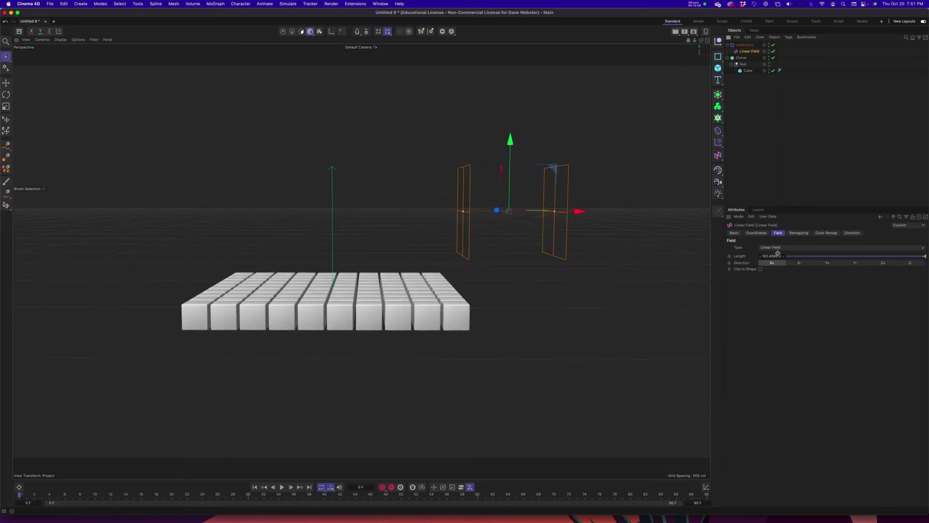
{"action": "left_click", "coordinate": [753, 234]}
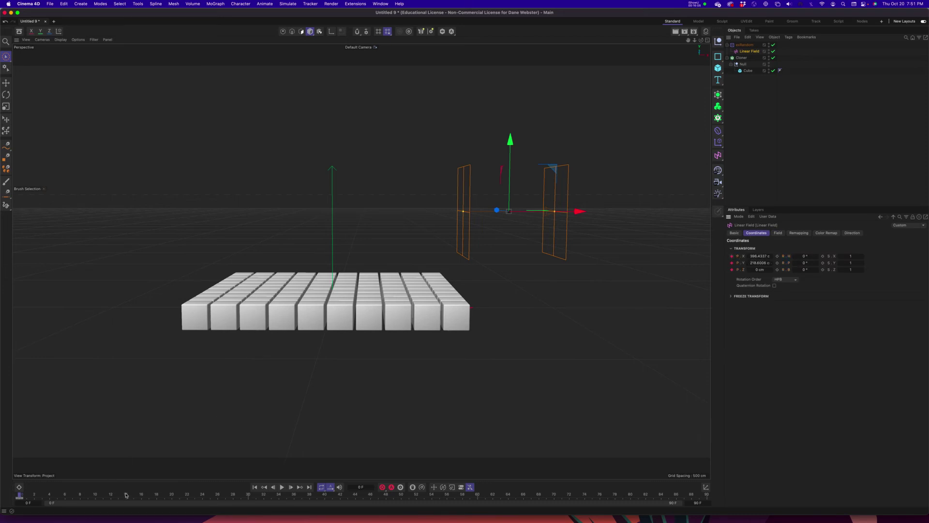
- Move the Linear Field along X across the cube grid to about -76 cm and keyframe its position at frame 20
{"action": "left_click", "coordinate": [172, 494]}
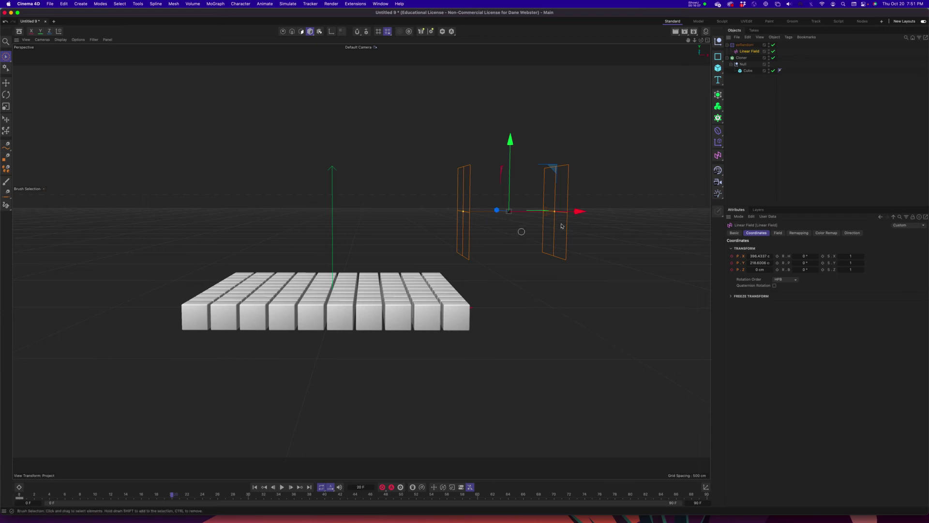
{"action": "left_click_drag", "start_coordinate": [580, 216], "coordinate": [556, 238], "text": "alt"}
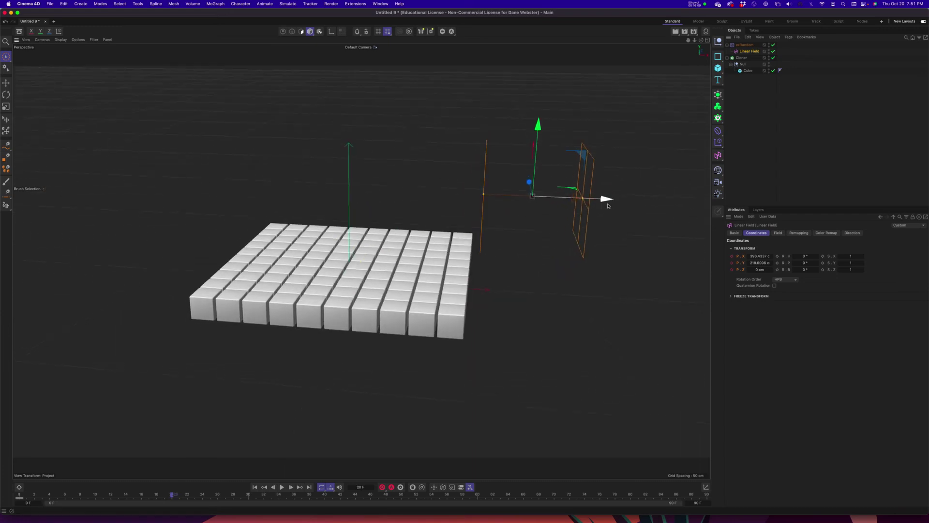
{"action": "left_click_drag", "start_coordinate": [608, 202], "coordinate": [375, 244]}
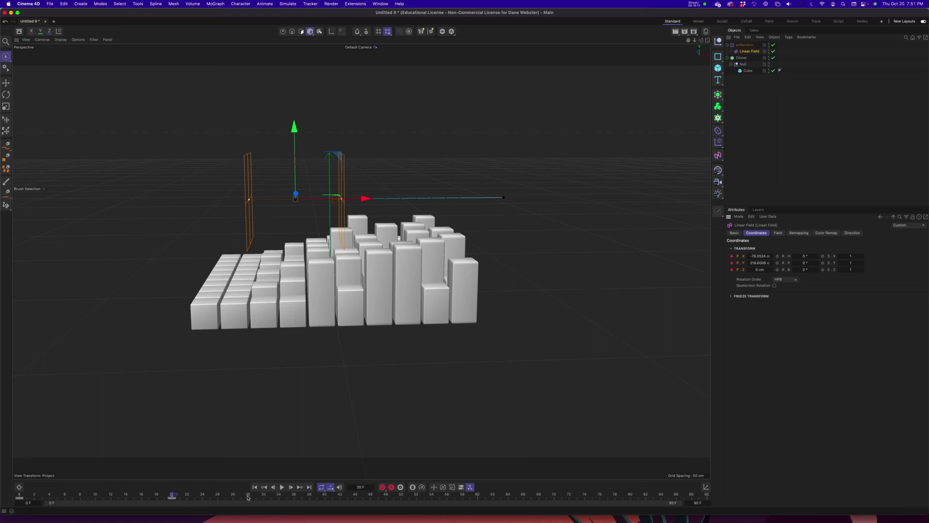
- Play the Linear Field animation from the start, view the cubes from another angle, and return to frame 20
{"action": "left_click", "coordinate": [255, 487]}
{"action": "left_click", "coordinate": [282, 487]}
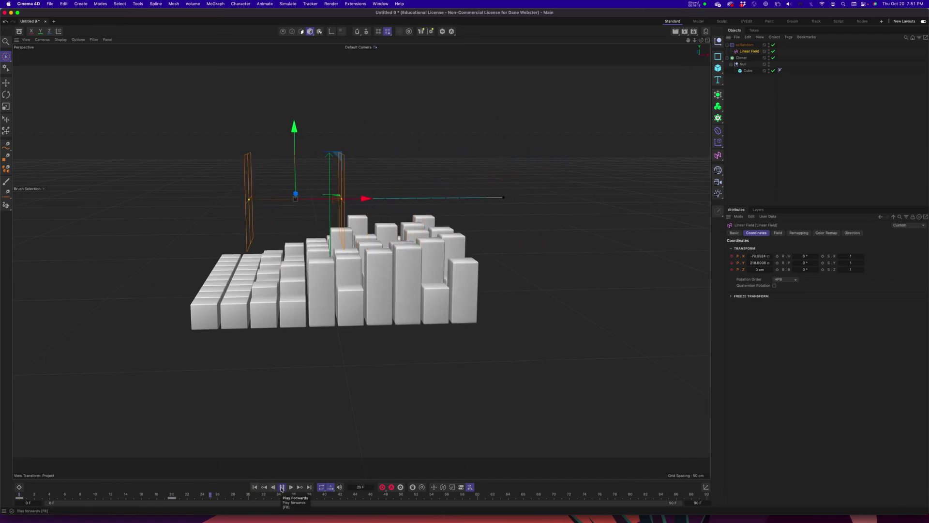
{"action": "left_click", "coordinate": [282, 487]}
{"action": "left_click_drag", "start_coordinate": [322, 348], "coordinate": [346, 347], "text": "alt"}
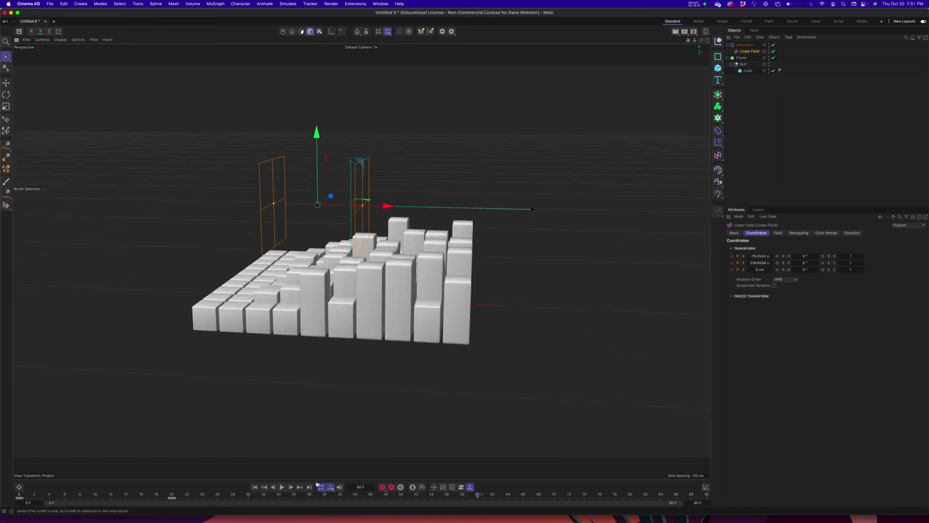
{"action": "mouse_move", "coordinate": [165, 494]}
{"action": "left_mouse_down"}
{"action": "mouse_move", "coordinate": [339, 494]}
{"action": "mouse_move", "coordinate": [172, 493]}
{"action": "left_mouse_up"}
{"action": "left_click_drag", "start_coordinate": [487, 253], "coordinate": [650, 194], "text": "alt"}
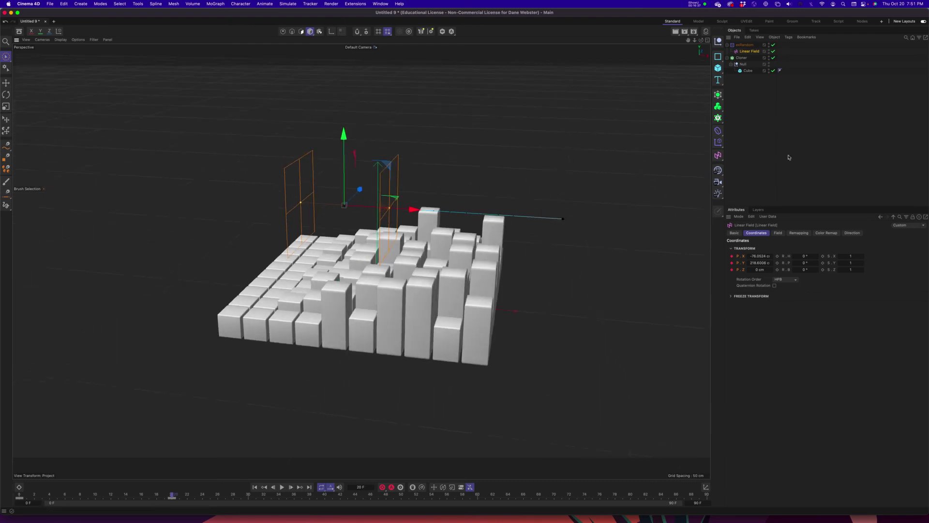
- Add a Delay effector to the Cloner
{"action": "left_click", "coordinate": [742, 57]}
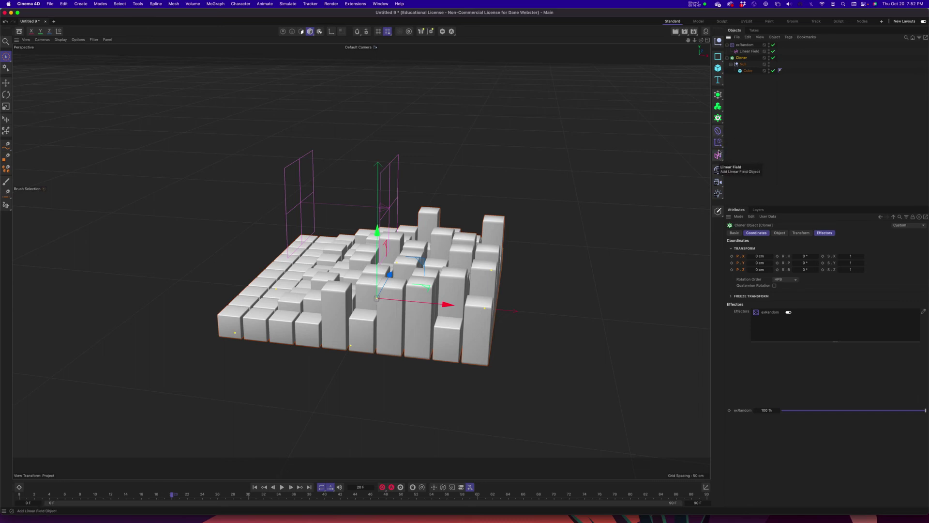
{"action": "left_click", "coordinate": [718, 142]}
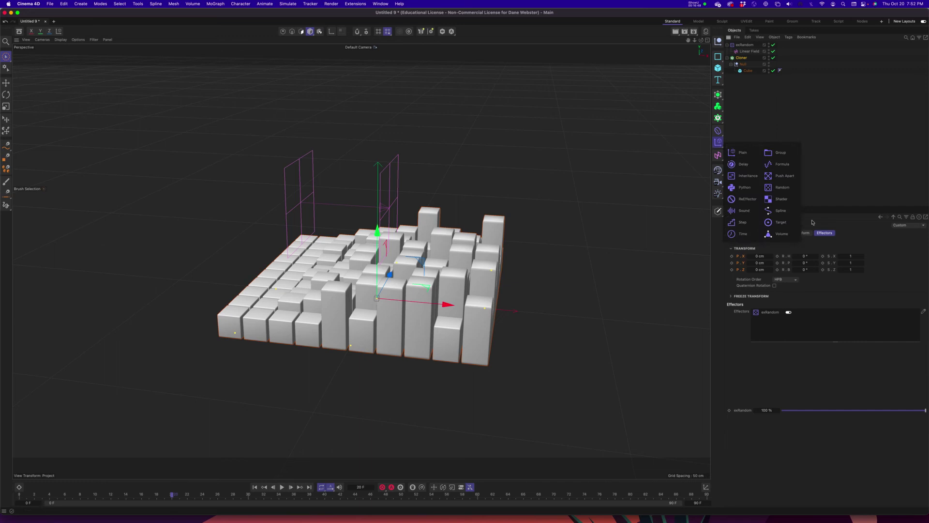
{"action": "left_click", "coordinate": [743, 165]}
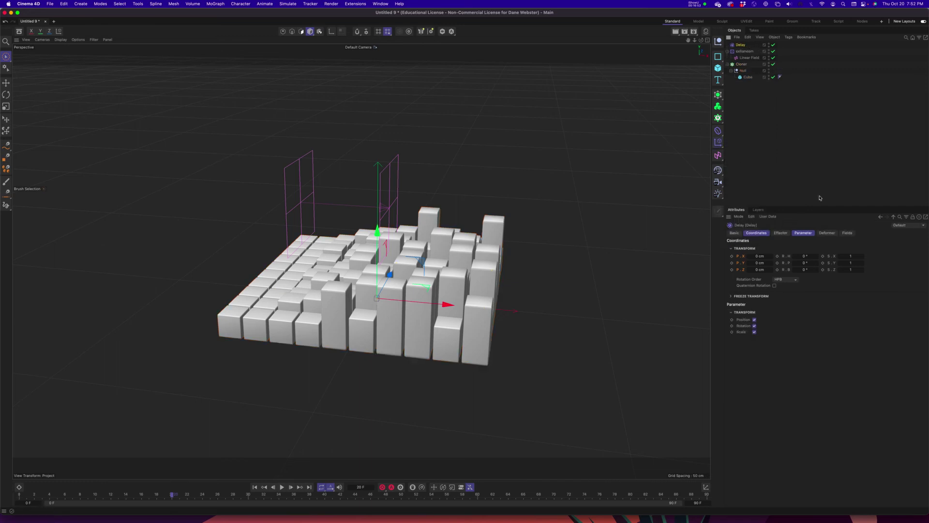
- Try the Delay effector's Even and Blend modes, settle on Spring, and set its strength to 70%
{"action": "left_click", "coordinate": [803, 234]}
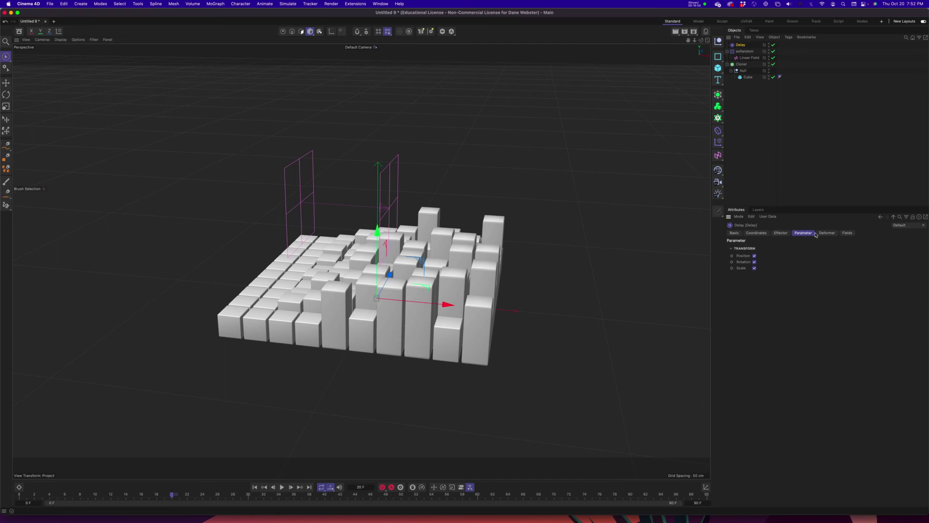
{"action": "left_click", "coordinate": [780, 233]}
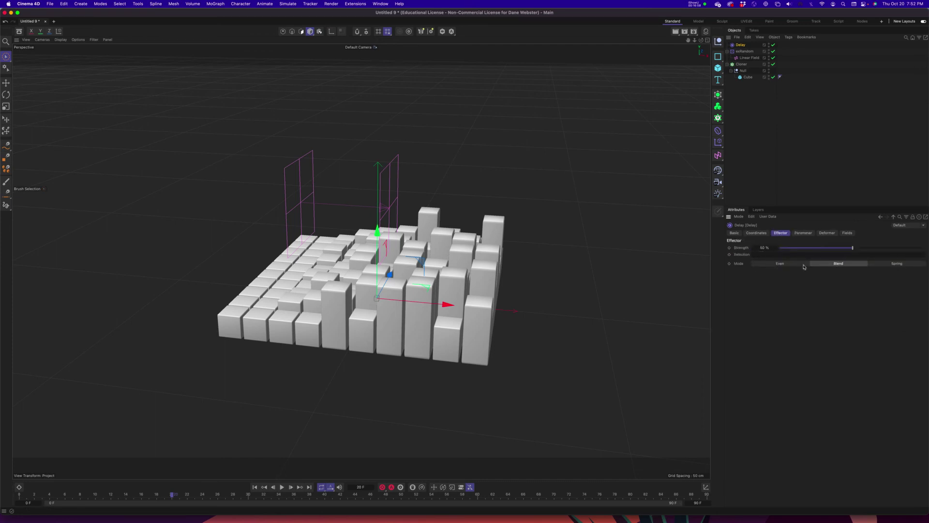
{"action": "left_click", "coordinate": [779, 264]}
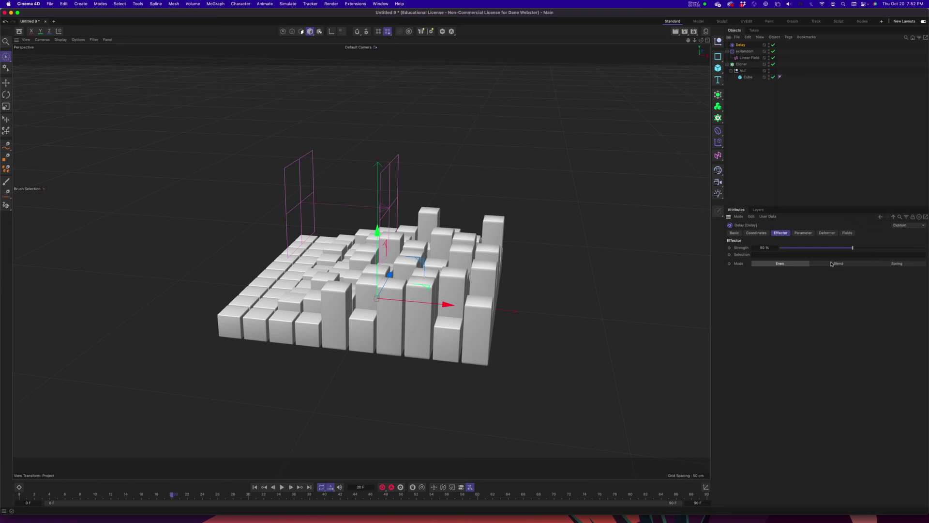
{"action": "left_click", "coordinate": [832, 265]}
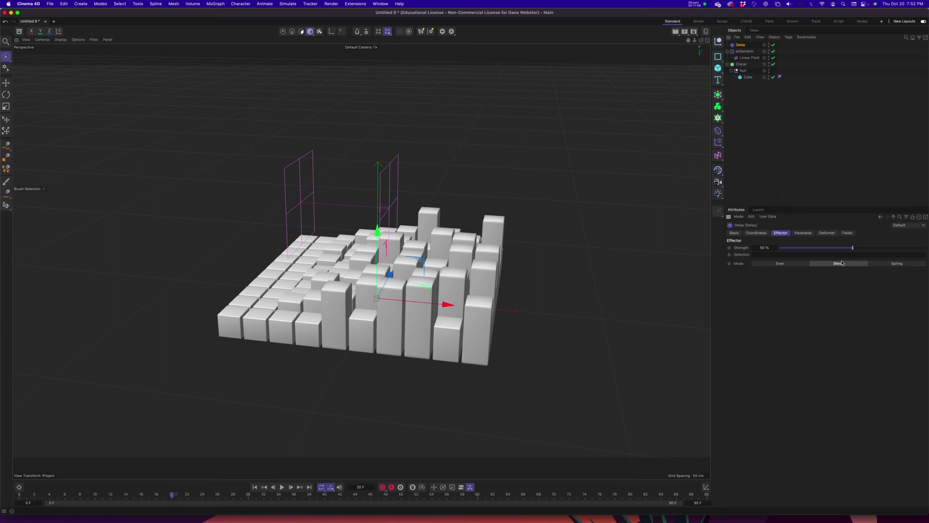
{"action": "left_click", "coordinate": [898, 264]}
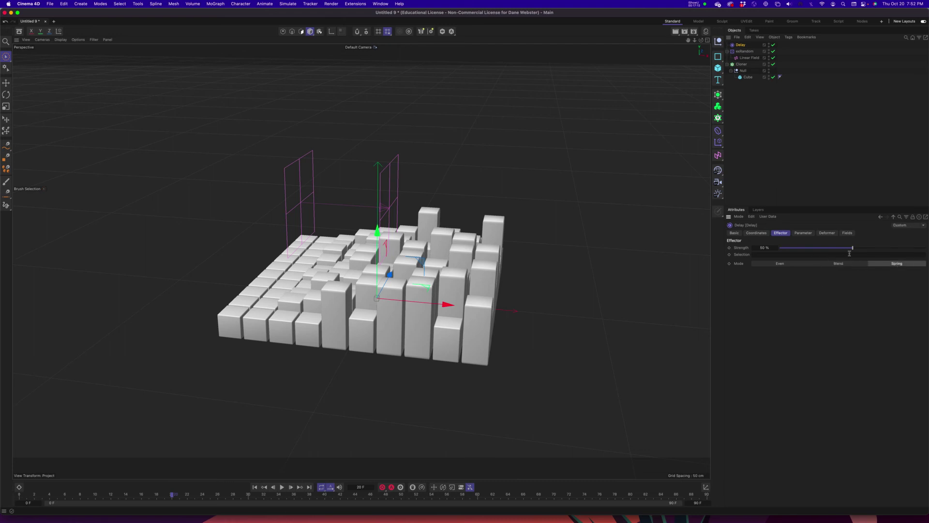
{"action": "left_click_drag", "start_coordinate": [879, 249], "coordinate": [883, 248]}
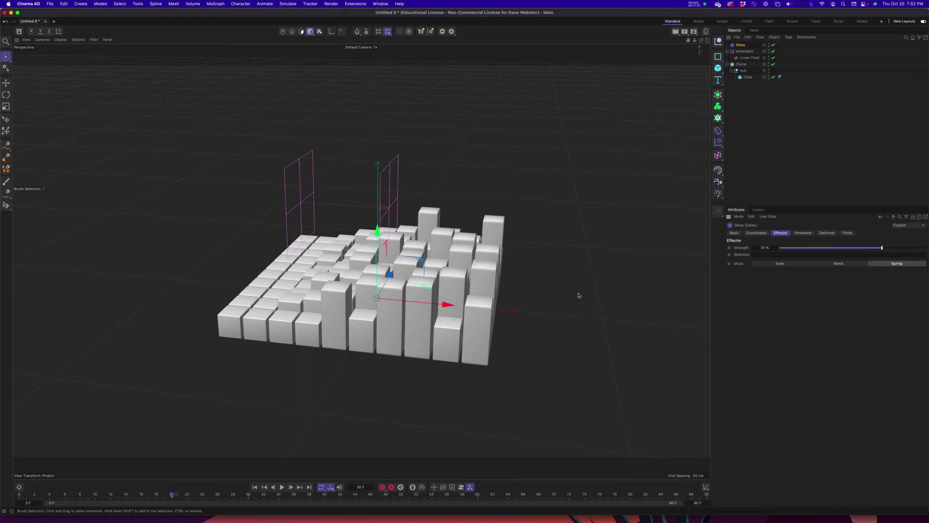
- Play the animation while trying lower and higher Delay strengths, settle on 81%, and stop playback
{"action": "left_click", "coordinate": [254, 488]}
{"action": "left_click", "coordinate": [282, 487]}
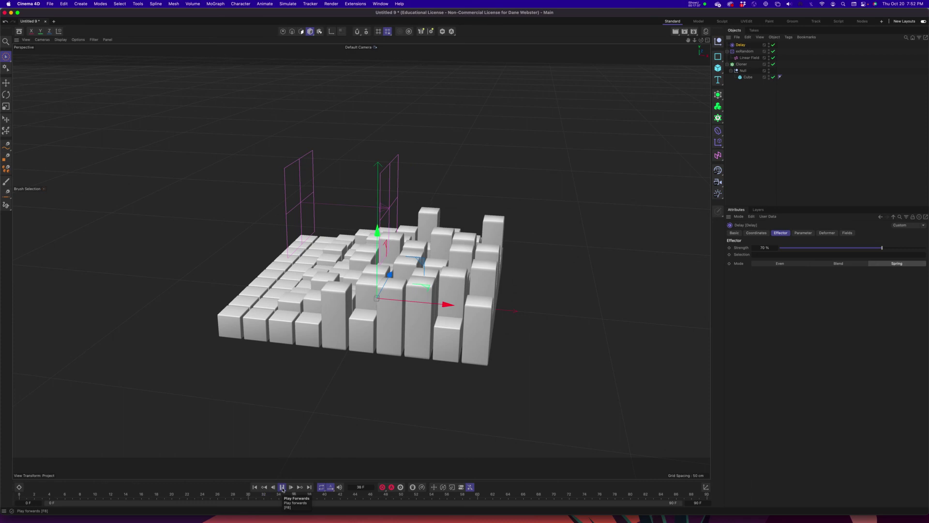
{"action": "left_click", "coordinate": [816, 248]}
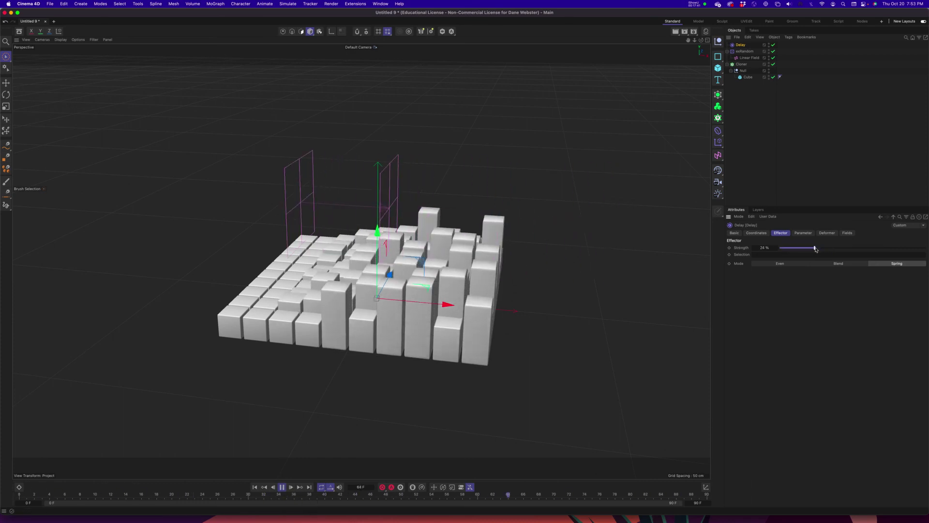
{"action": "left_click_drag", "start_coordinate": [817, 248], "coordinate": [829, 252]}
{"action": "left_click_drag", "start_coordinate": [828, 251], "coordinate": [913, 255]}
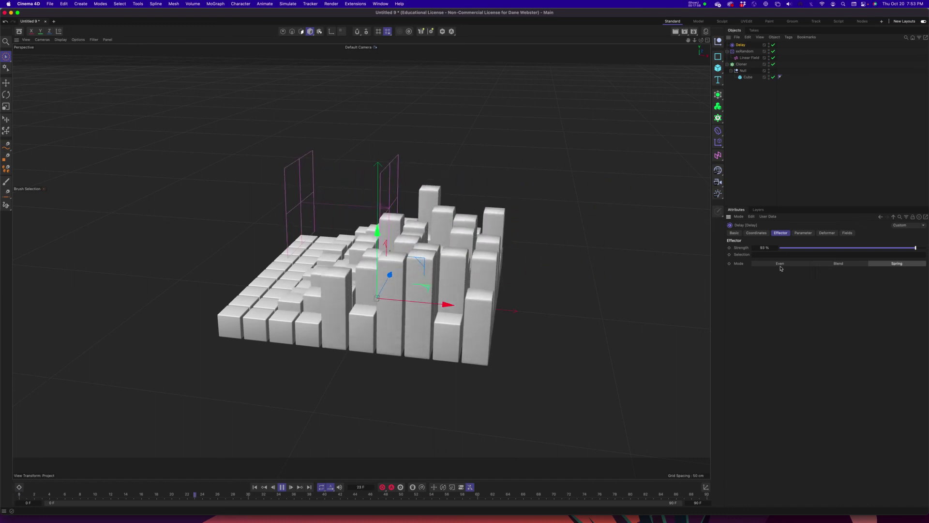
{"action": "left_click", "coordinate": [898, 248]}
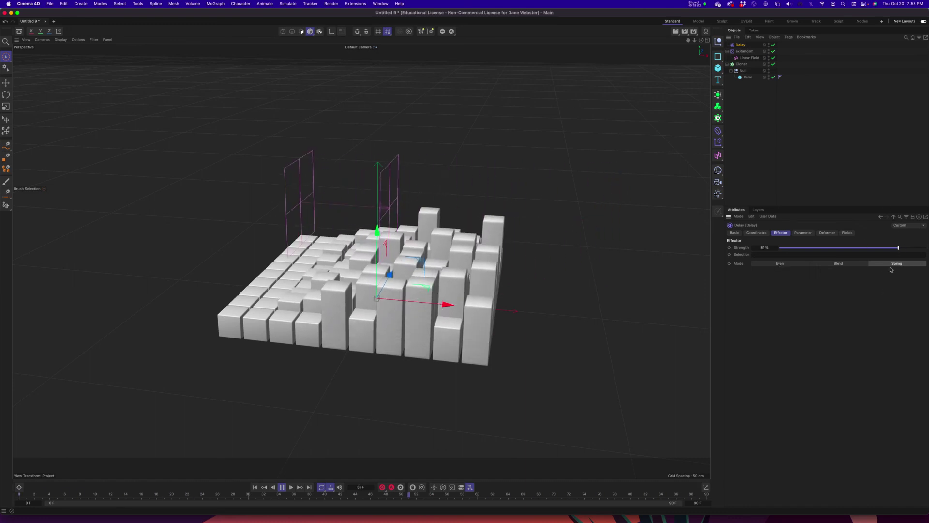
{"action": "left_click", "coordinate": [282, 488]}
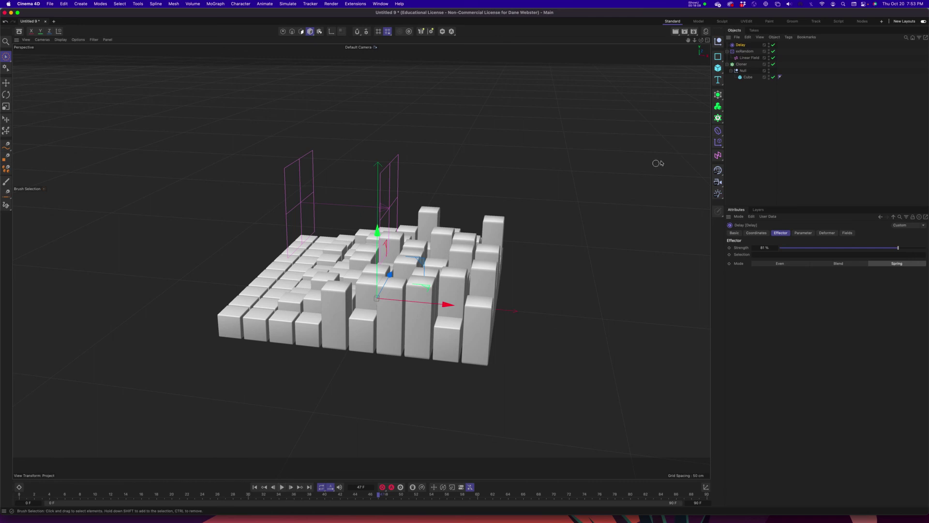
- Set the exRandom effector's Color Mode to Effector Color and inspect the cubes
{"action": "left_click", "coordinate": [745, 51]}
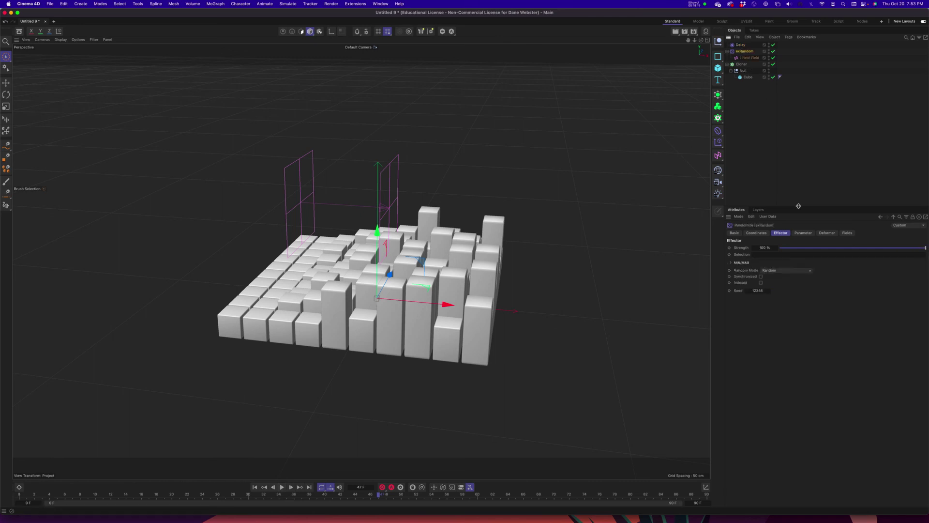
{"action": "left_click", "coordinate": [803, 233]}
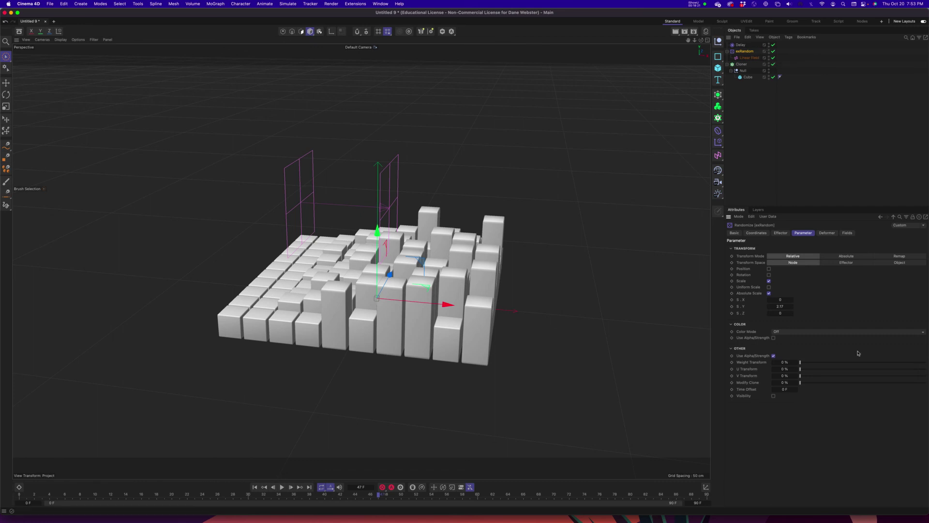
{"action": "left_click", "coordinate": [790, 333]}
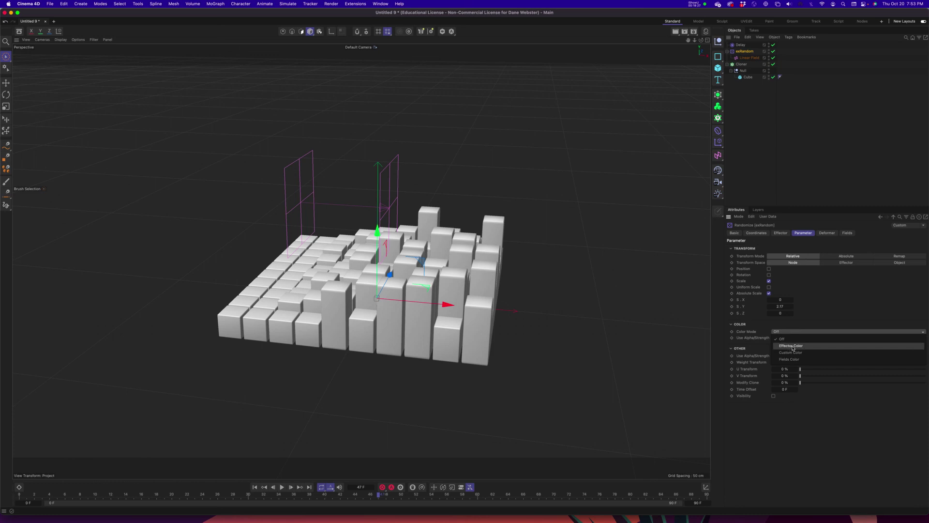
{"action": "left_click", "coordinate": [792, 346]}
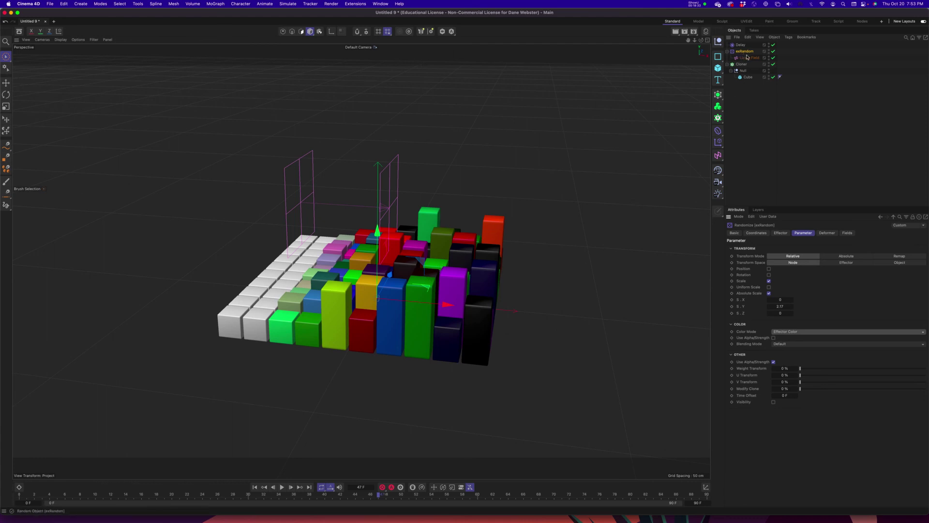
{"action": "mouse_move", "coordinate": [380, 324]}
{"action": "left_mouse_down", "text": "alt"}
{"action": "mouse_move", "coordinate": [436, 342]}
{"action": "mouse_move", "coordinate": [309, 329]}
{"action": "left_mouse_up", "text": "alt"}
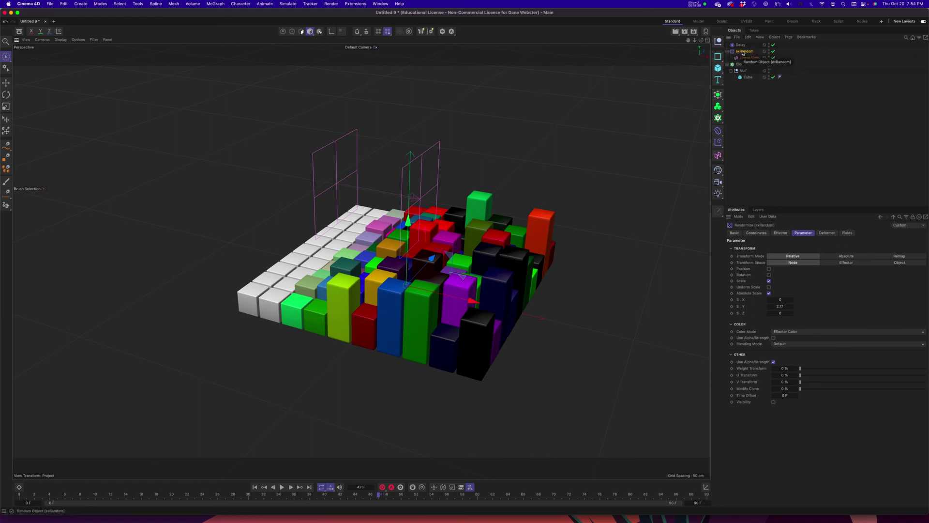
- Set the exRandom effector's Color Mode to Fields Color and inspect the cubes from another side
{"action": "left_click", "coordinate": [777, 332]}
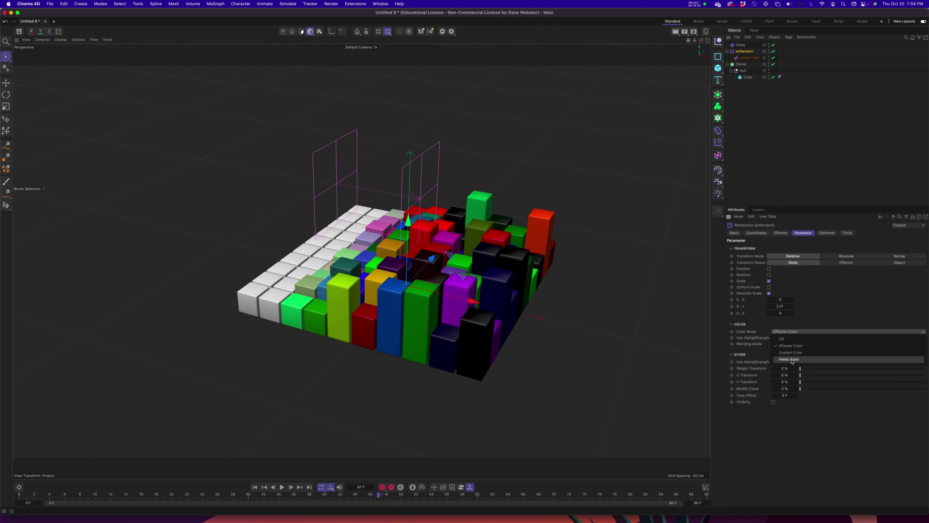
{"action": "left_click", "coordinate": [792, 360]}
{"action": "left_click_drag", "start_coordinate": [675, 305], "coordinate": [456, 292], "text": "alt"}
{"action": "left_click_drag", "start_coordinate": [370, 282], "coordinate": [354, 256], "text": "alt"}
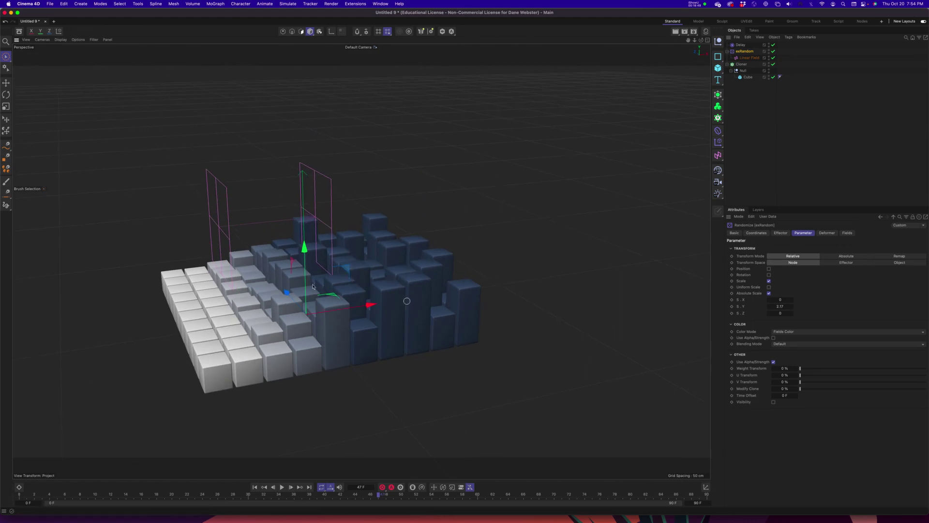
- Set the Linear Field's Color Remap mode to Gradient and swap the end knots so it runs from white to black
{"action": "left_click", "coordinate": [750, 57]}
{"action": "left_click", "coordinate": [800, 235]}
{"action": "left_click", "coordinate": [827, 234]}
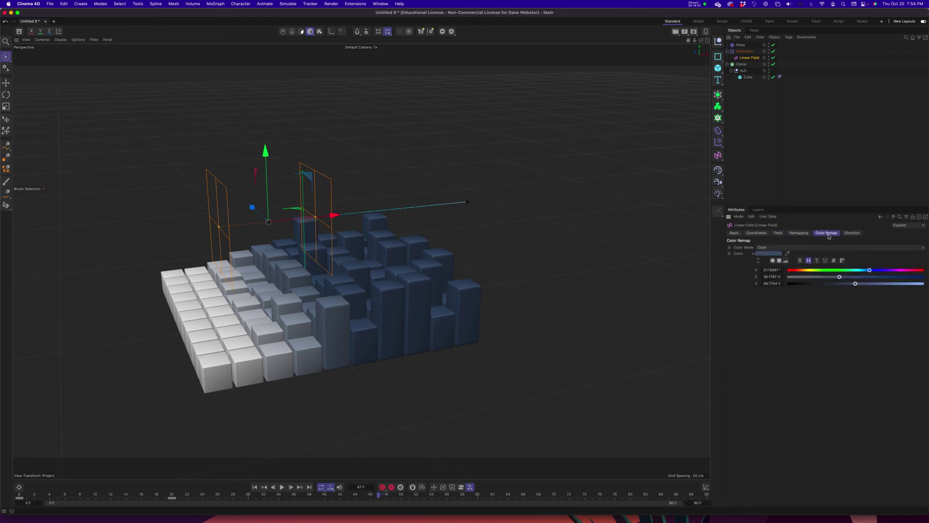
{"action": "left_click", "coordinate": [768, 247]}
{"action": "left_click", "coordinate": [770, 271]}
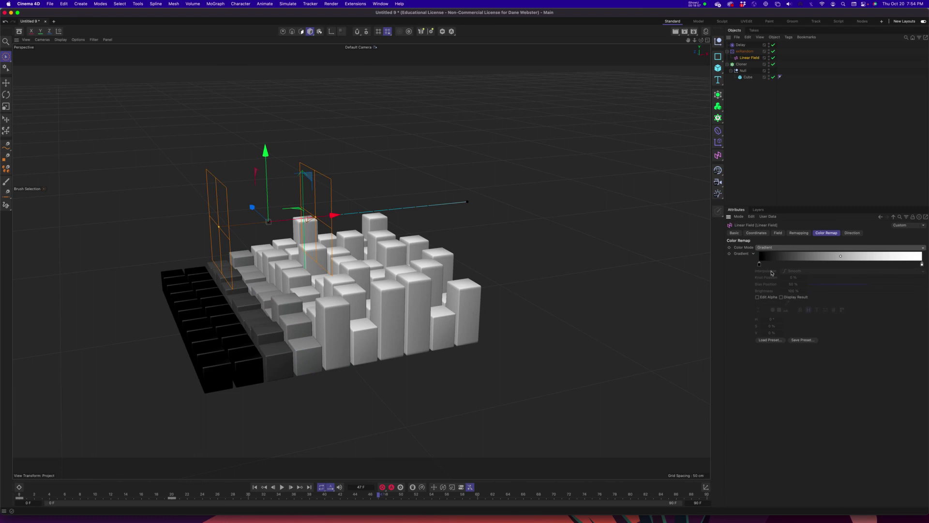
{"action": "mouse_move", "coordinate": [763, 265]}
{"action": "left_mouse_down"}
{"action": "mouse_move", "coordinate": [900, 265]}
{"action": "mouse_move", "coordinate": [760, 264]}
{"action": "left_mouse_up"}
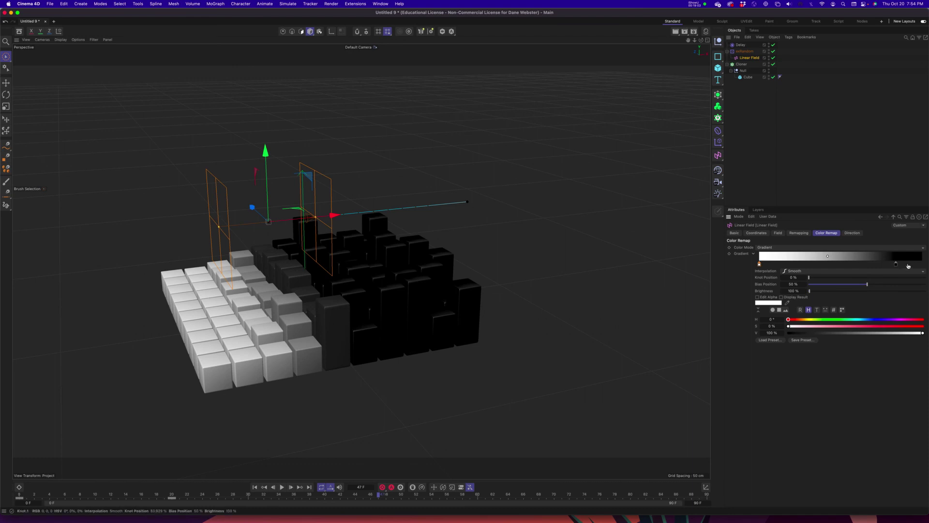
{"action": "left_click_drag", "start_coordinate": [898, 264], "coordinate": [922, 263]}
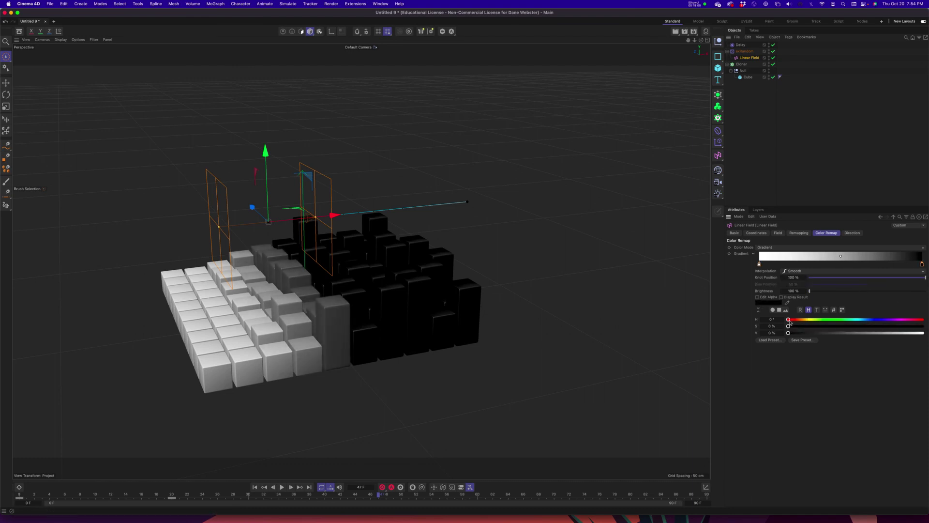
- Recolor the gradient's black end knot dark red with hue 9°, saturation 100% and value 50%
{"action": "double_click", "coordinate": [922, 264]}
{"action": "left_click", "coordinate": [762, 279]}
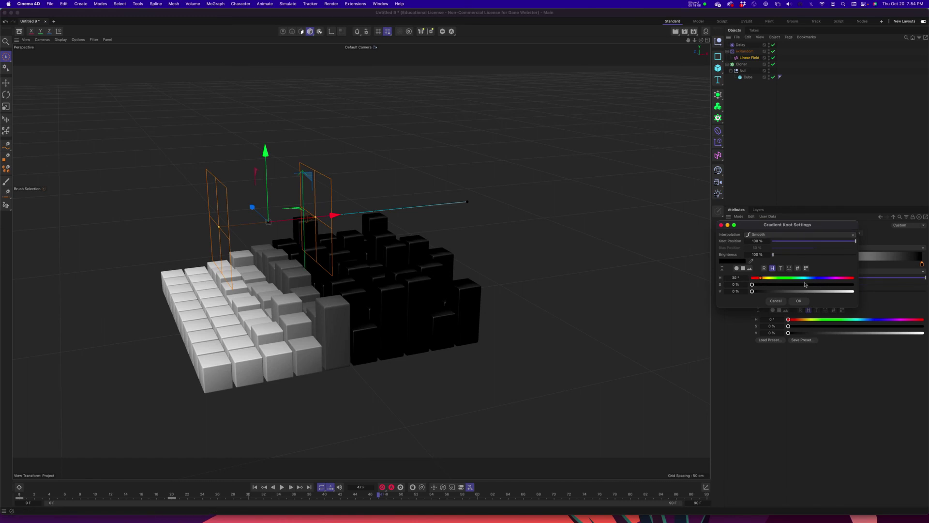
{"action": "left_click", "coordinate": [803, 291]}
{"action": "left_click", "coordinate": [853, 284]}
{"action": "left_click", "coordinate": [755, 278]}
{"action": "left_click", "coordinate": [798, 301]}
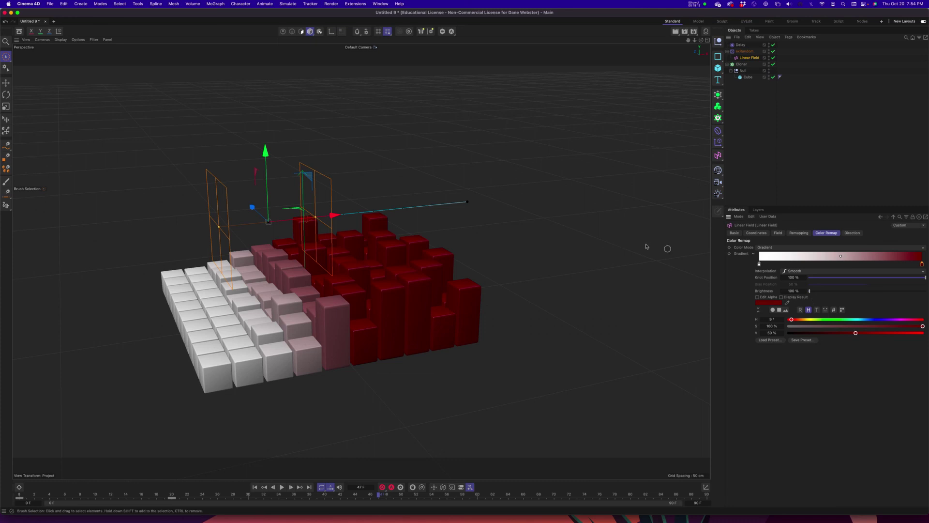
- Deselect the Linear Field and play the animation from the start to review the color and height changes
{"action": "left_click", "coordinate": [613, 224]}
{"action": "left_click_drag", "start_coordinate": [554, 276], "coordinate": [545, 259], "text": "alt"}
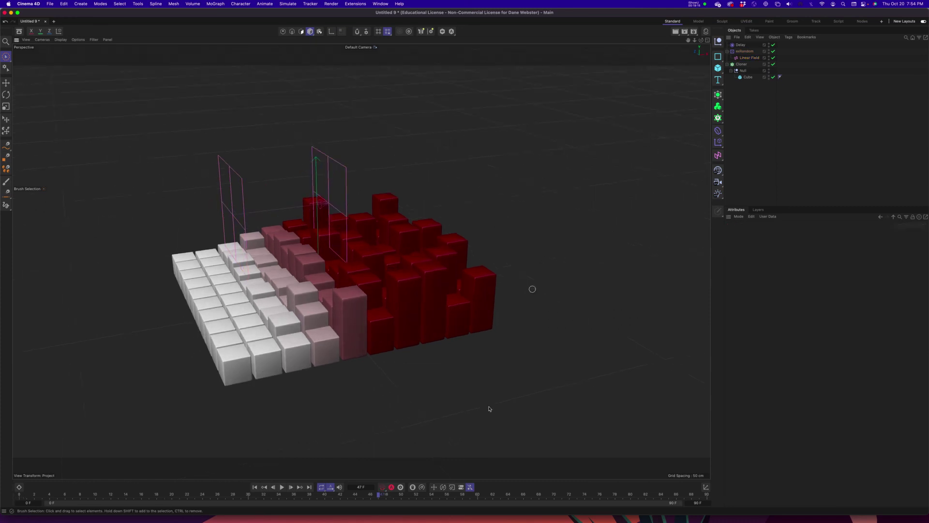
{"action": "left_click", "coordinate": [255, 487]}
{"action": "left_click", "coordinate": [283, 488]}
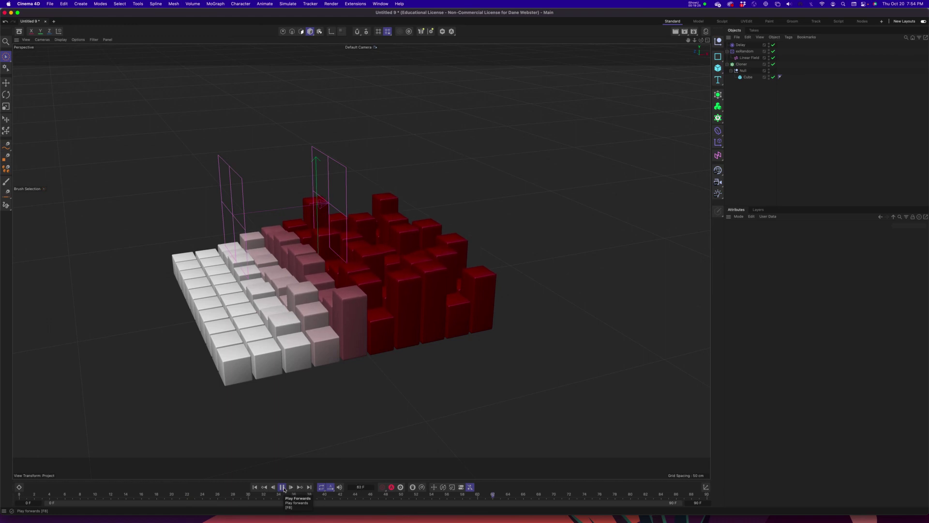
- Stop playback, widen the Linear Field's falloff range across the cubes, and replay the animation to preview the softer color transition
{"action": "key", "text": "F8"}
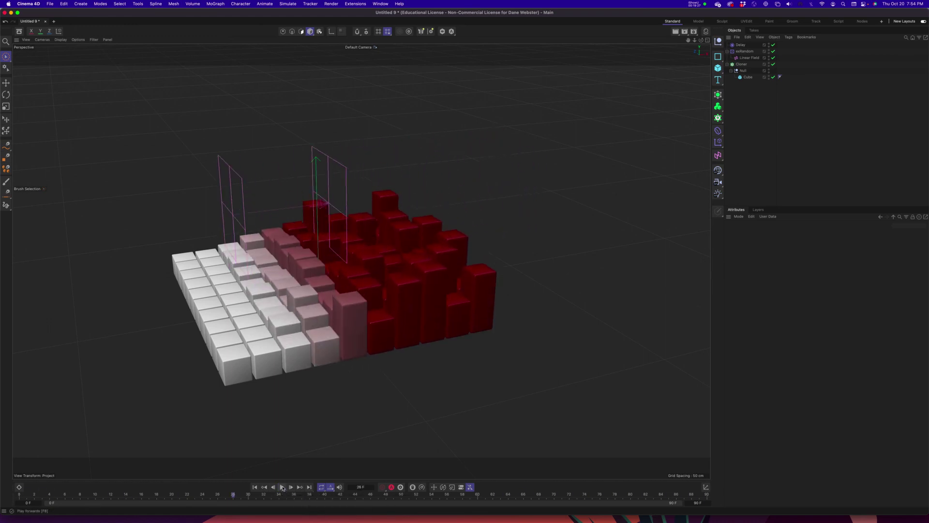
{"action": "left_click_drag", "start_coordinate": [407, 271], "coordinate": [377, 204], "text": "alt"}
{"action": "left_click", "coordinate": [367, 175]}
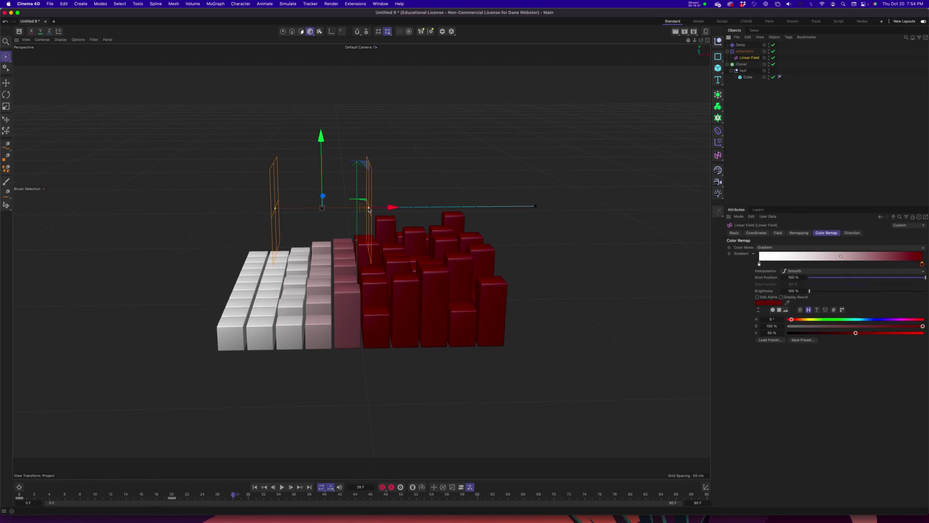
{"action": "left_click_drag", "start_coordinate": [370, 209], "coordinate": [430, 208]}
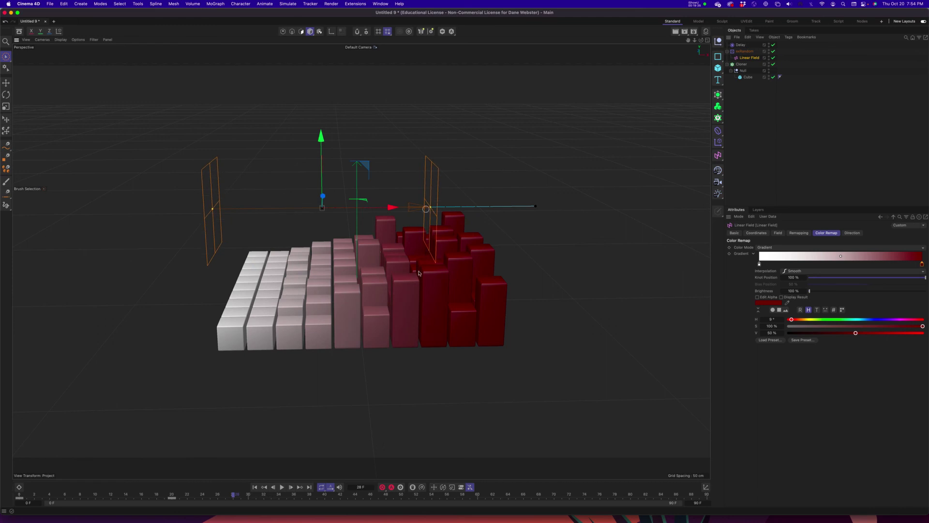
{"action": "left_click", "coordinate": [282, 487]}
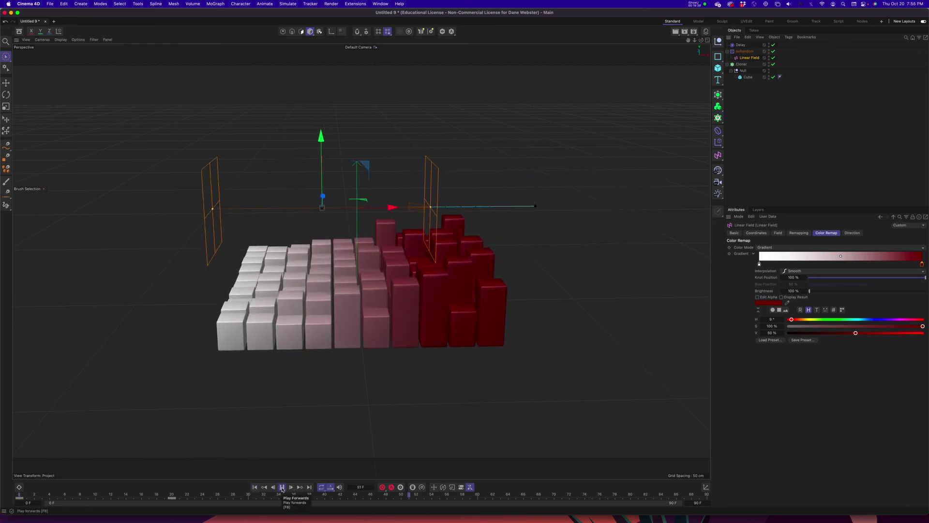
{"action": "left_click", "coordinate": [282, 487]}
- Narrow the Linear Field's falloff range to a few cube columns and play the animation, viewing the cubes from an angle
{"action": "left_click_drag", "start_coordinate": [430, 208], "coordinate": [347, 216]}
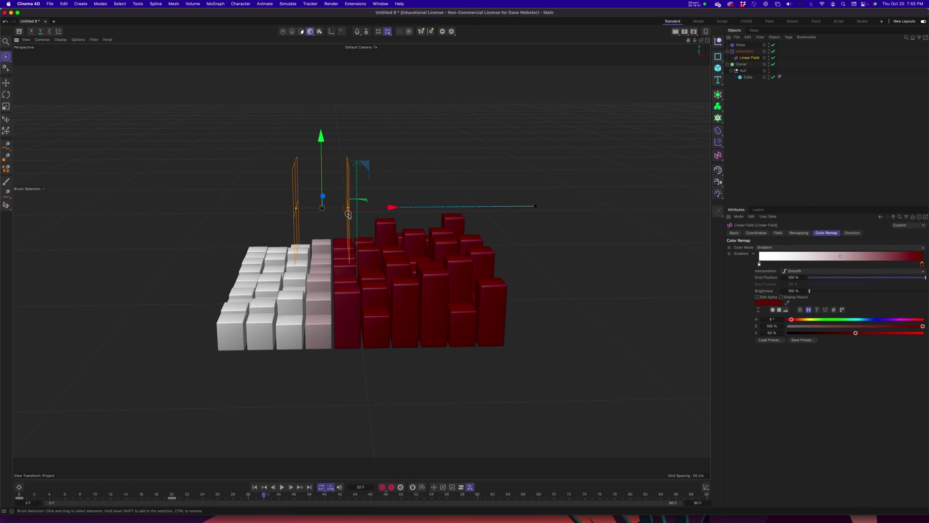
{"action": "left_click", "coordinate": [282, 487]}
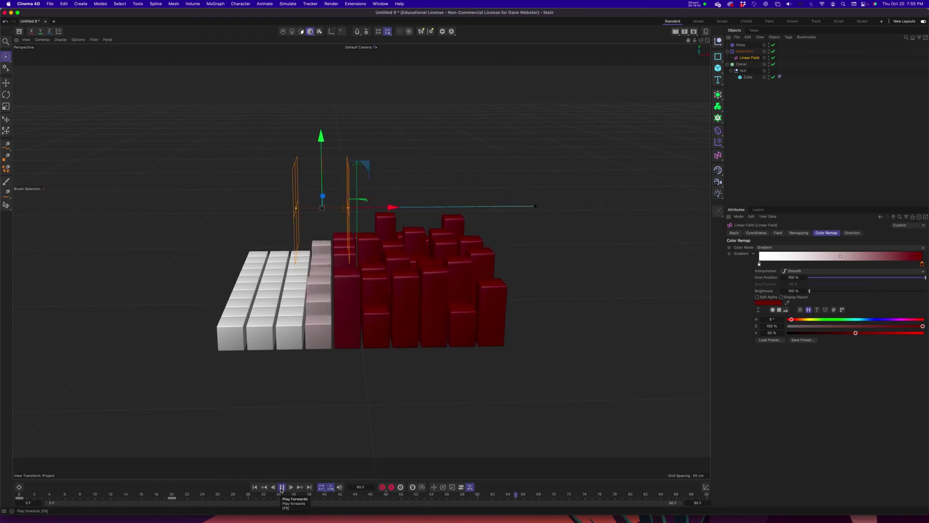
{"action": "left_click_drag", "start_coordinate": [339, 310], "coordinate": [319, 323], "text": "alt"}
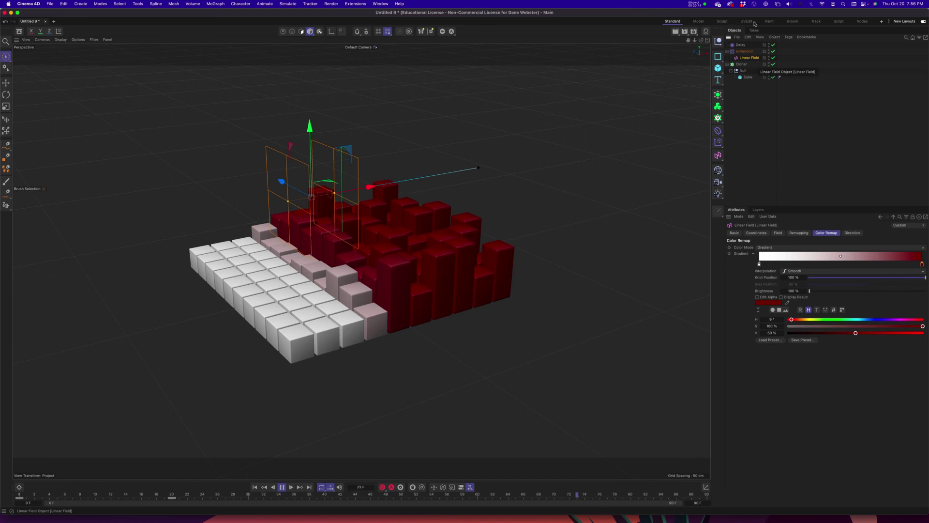
{"action": "left_click", "coordinate": [695, 4]}
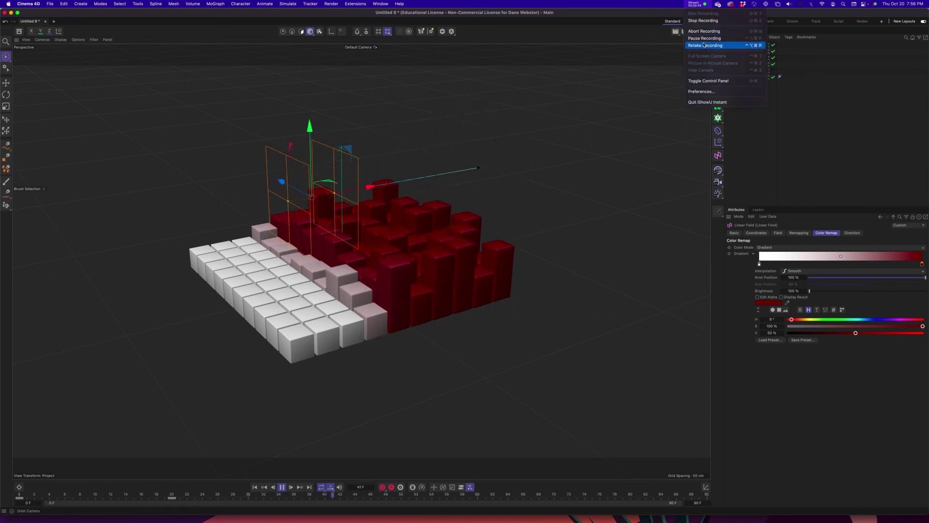